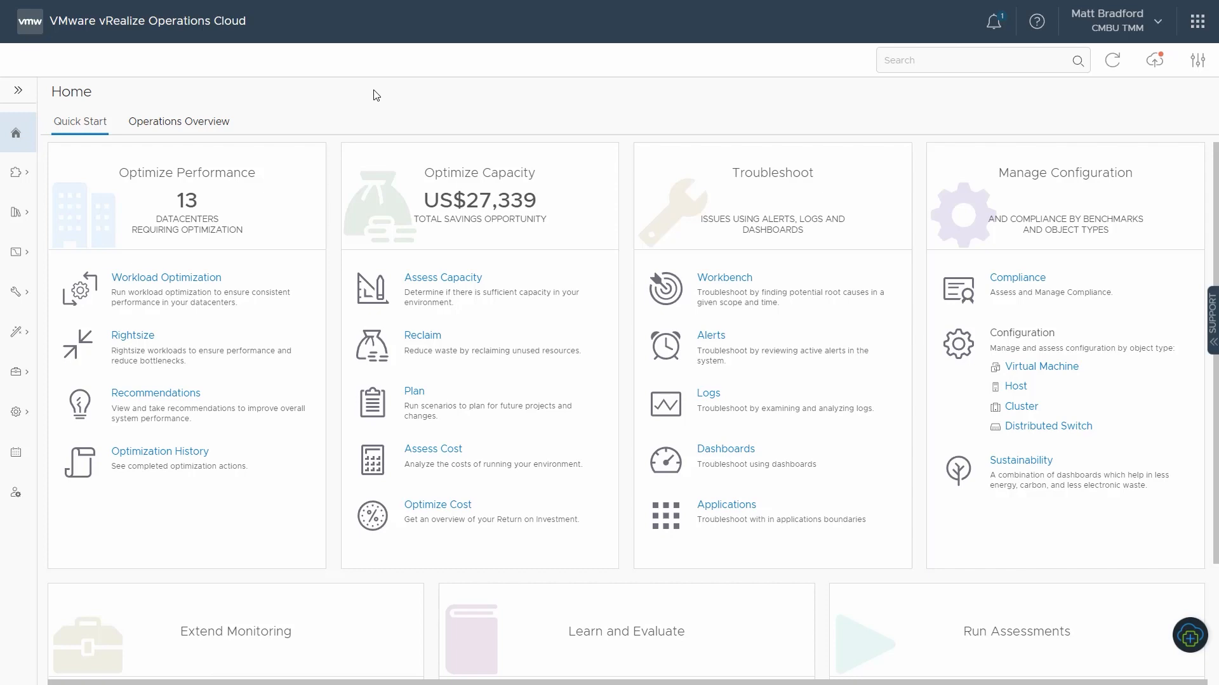
# Step: Open the cmac-jumpbox virtual machine in the environment's object tree under Santa Clara VC1, sc2dc01, cmac-VMs
pyautogui.click(18, 90)
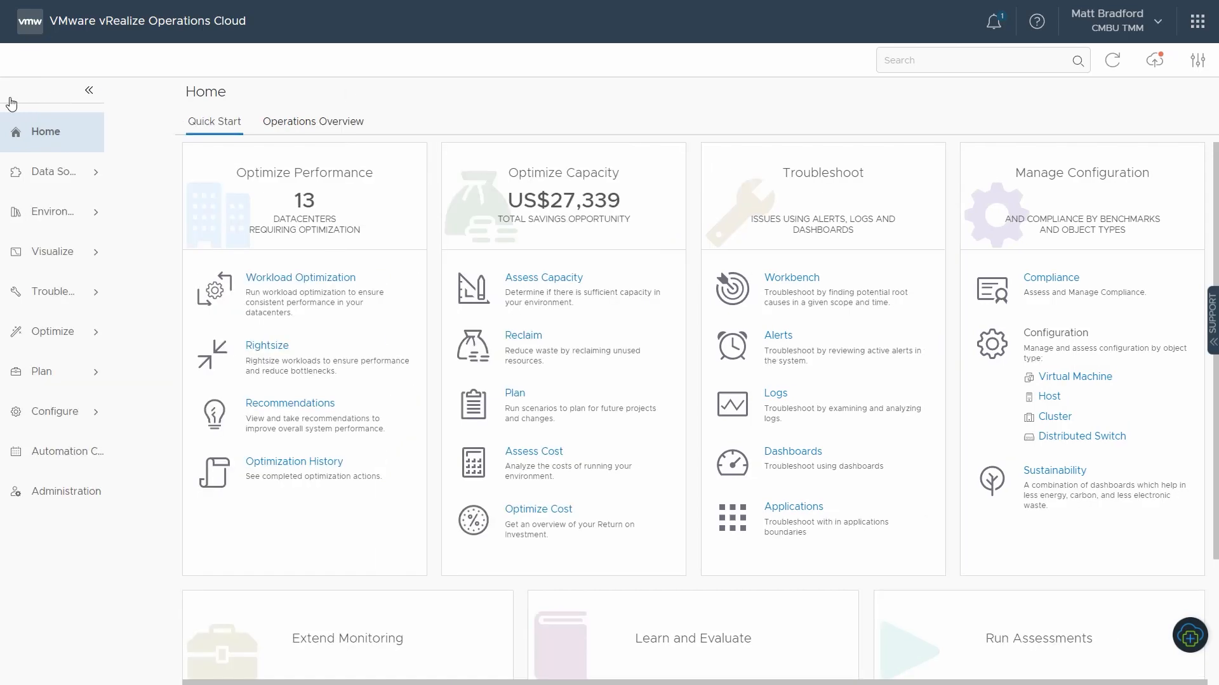
pyautogui.click(58, 212)
pyautogui.click(62, 245)
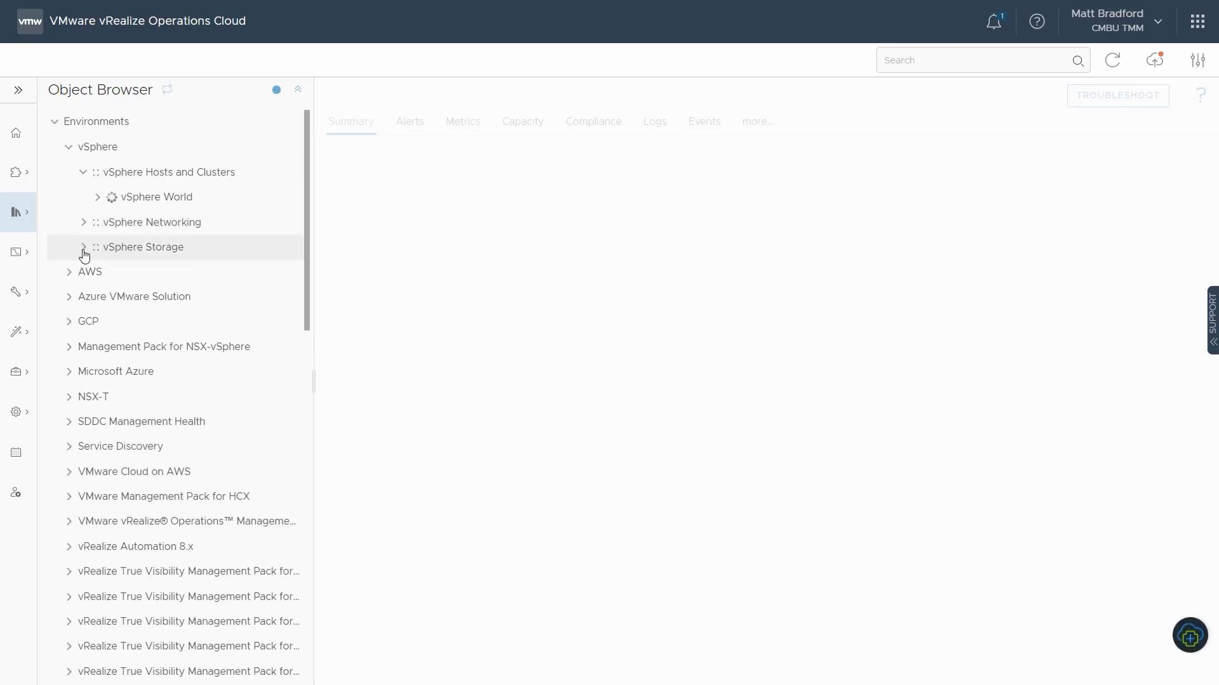
pyautogui.click(112, 348)
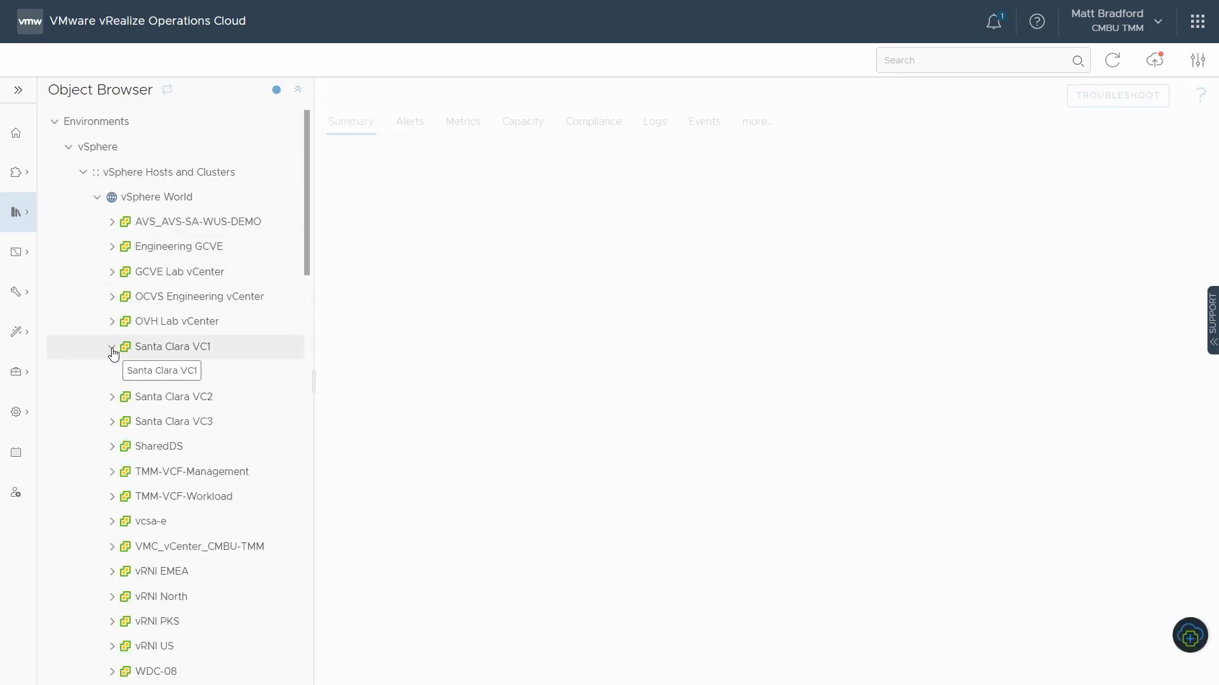
pyautogui.click(126, 374)
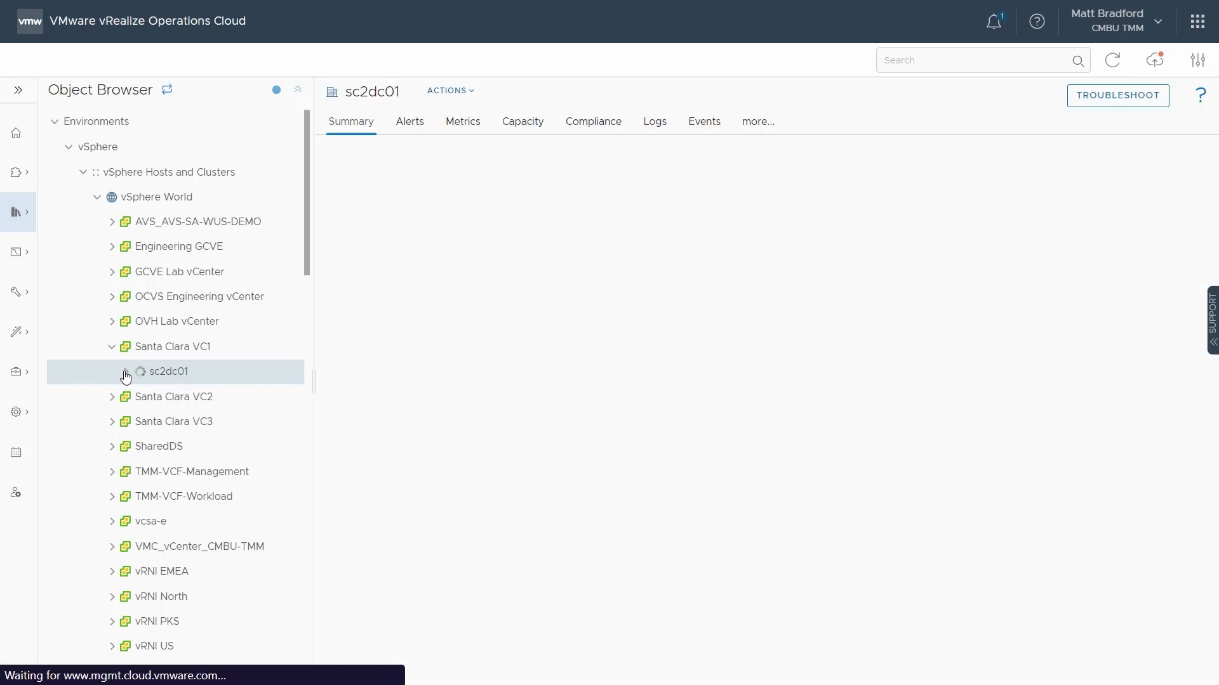
pyautogui.click(140, 423)
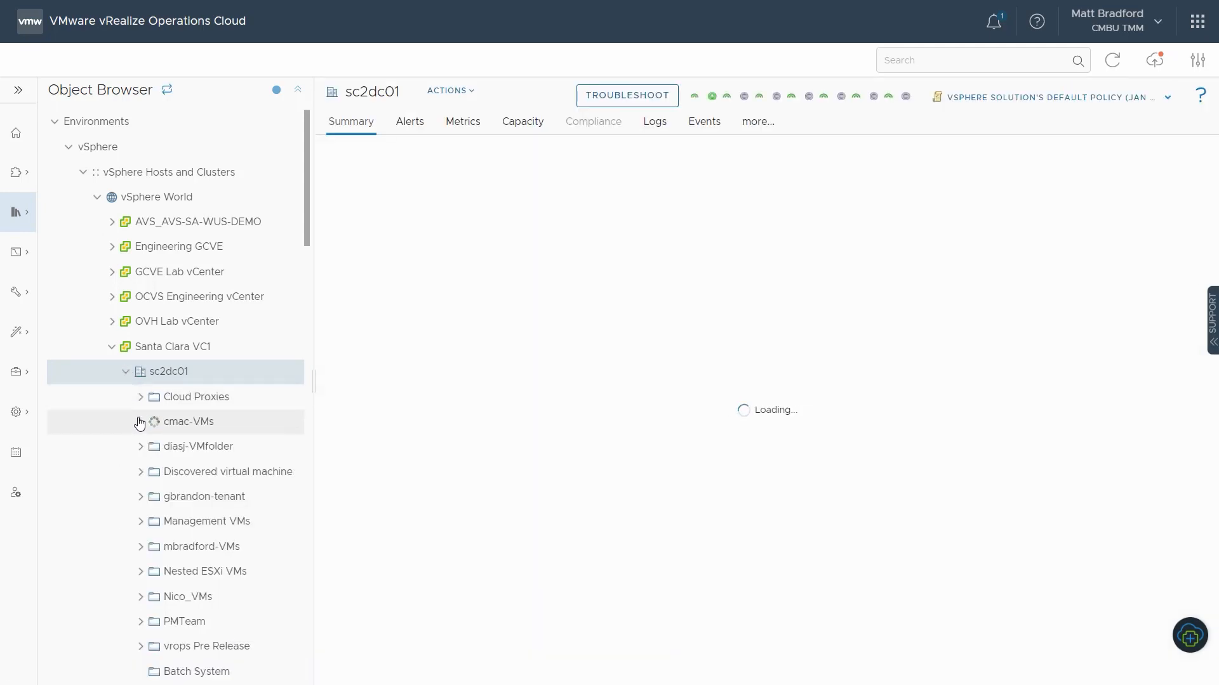
pyautogui.click(205, 446)
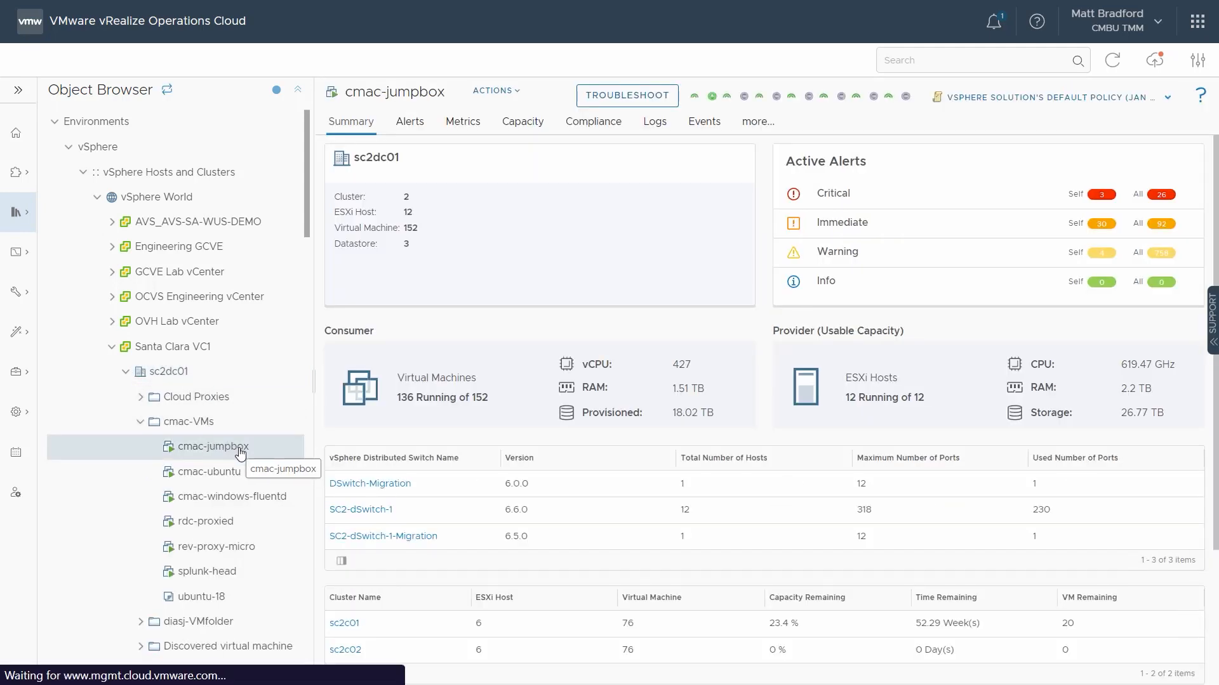
# Step: Chart the CPU Usage (%) metric for cmac-jumpbox
pyautogui.click(462, 130)
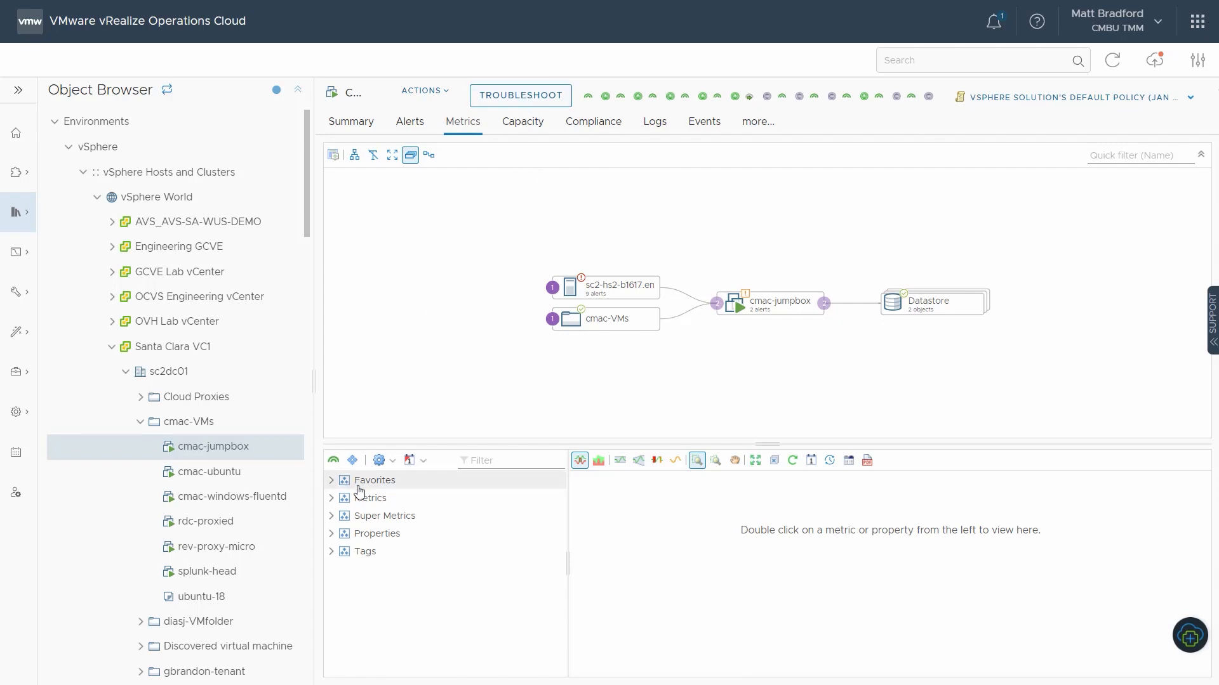
pyautogui.click(331, 498)
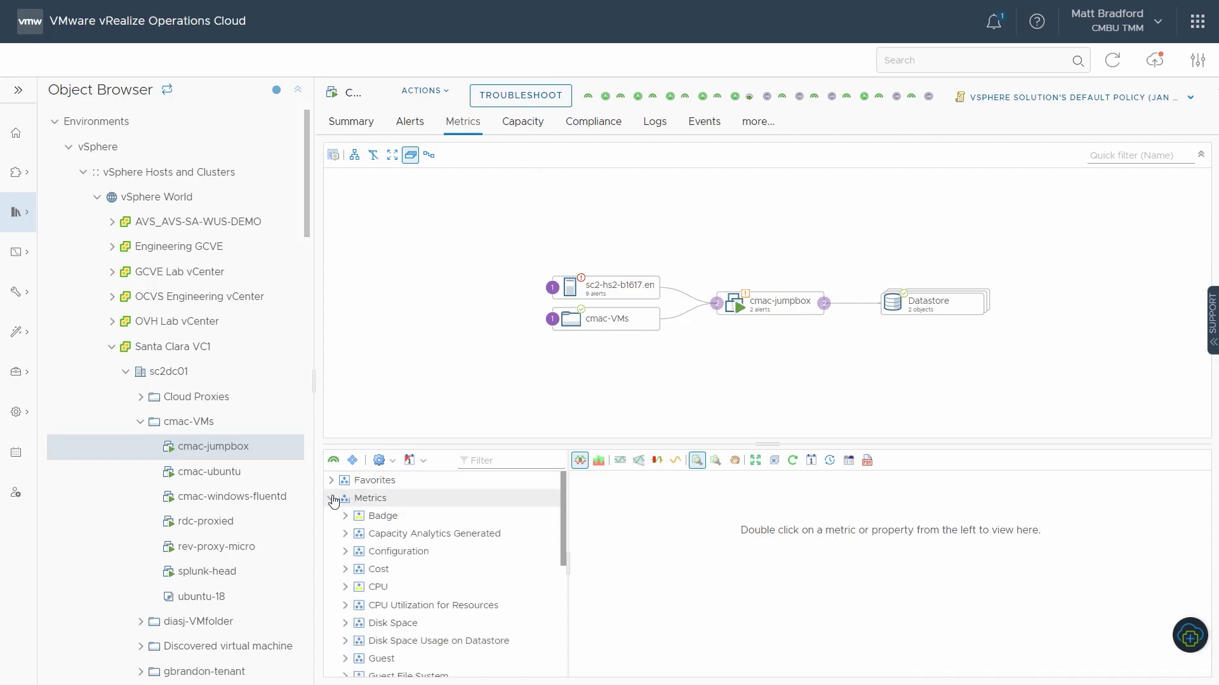
pyautogui.click(346, 587)
pyautogui.scroll(-3, 446, 546)
pyautogui.scroll(-3, 447, 546)
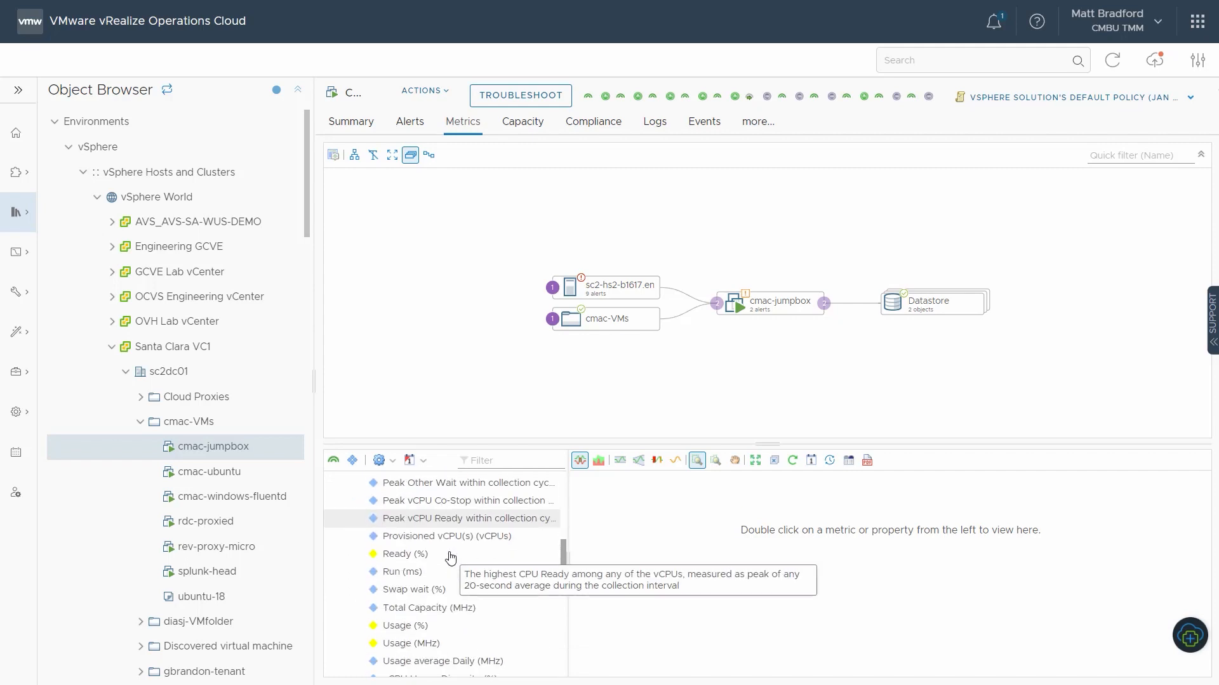
pyautogui.doubleClick(438, 624)
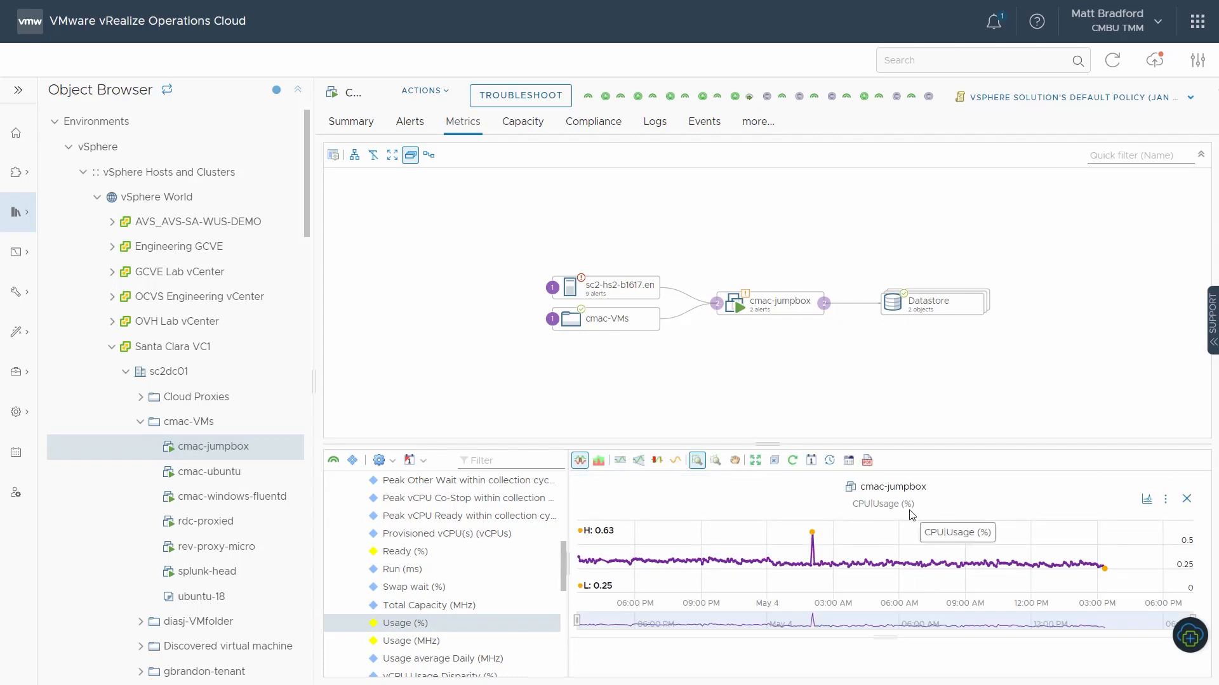
# Step: Start an alert definition from the CPU Usage (%) chart and name it "MB CPU Is Too High"
pyautogui.click(1166, 505)
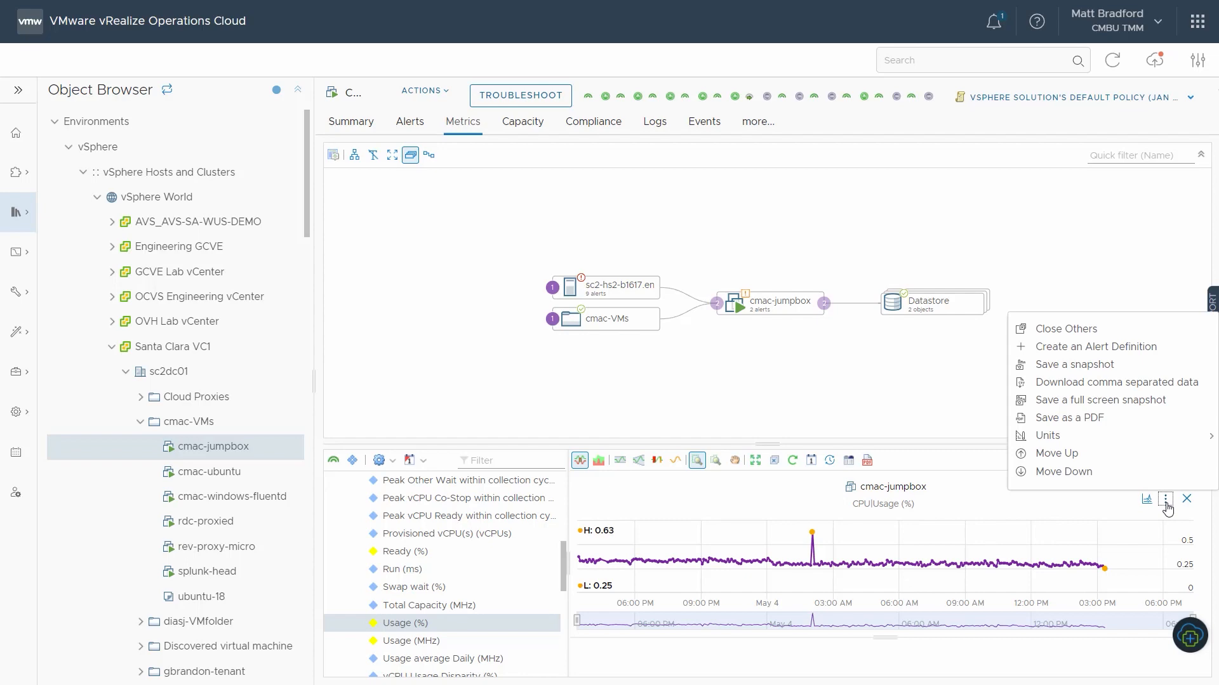
pyautogui.click(1111, 356)
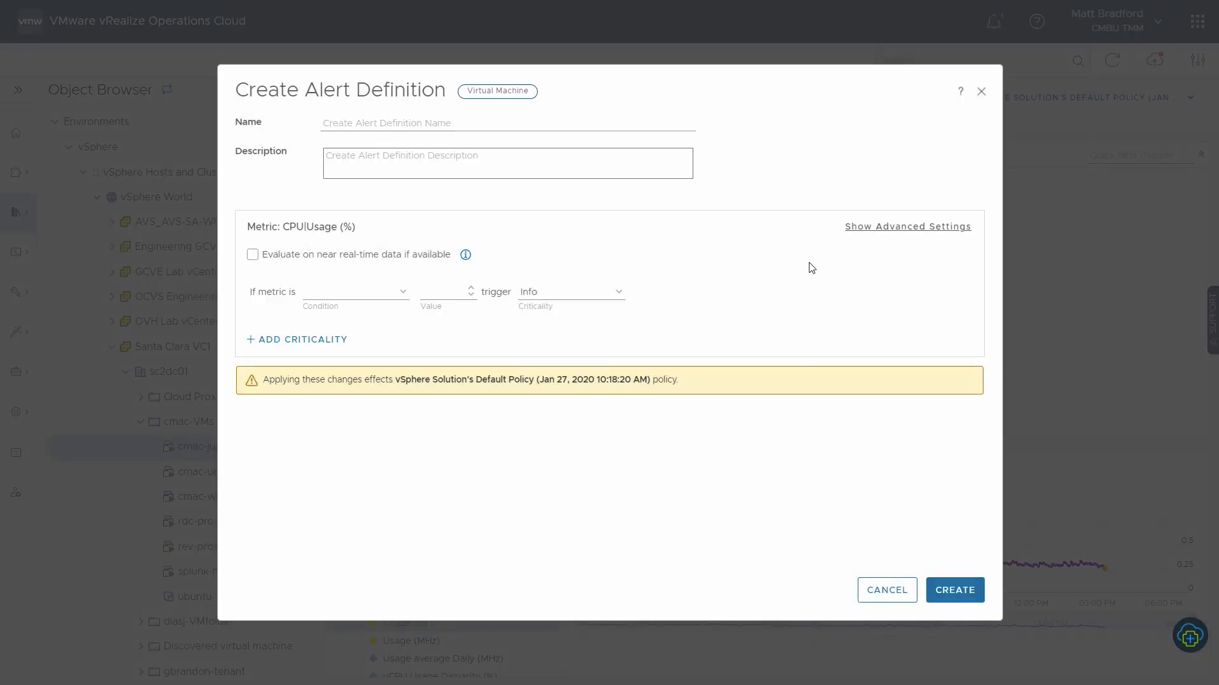
pyautogui.click(489, 125)
pyautogui.write('MB CPU Is Too High')
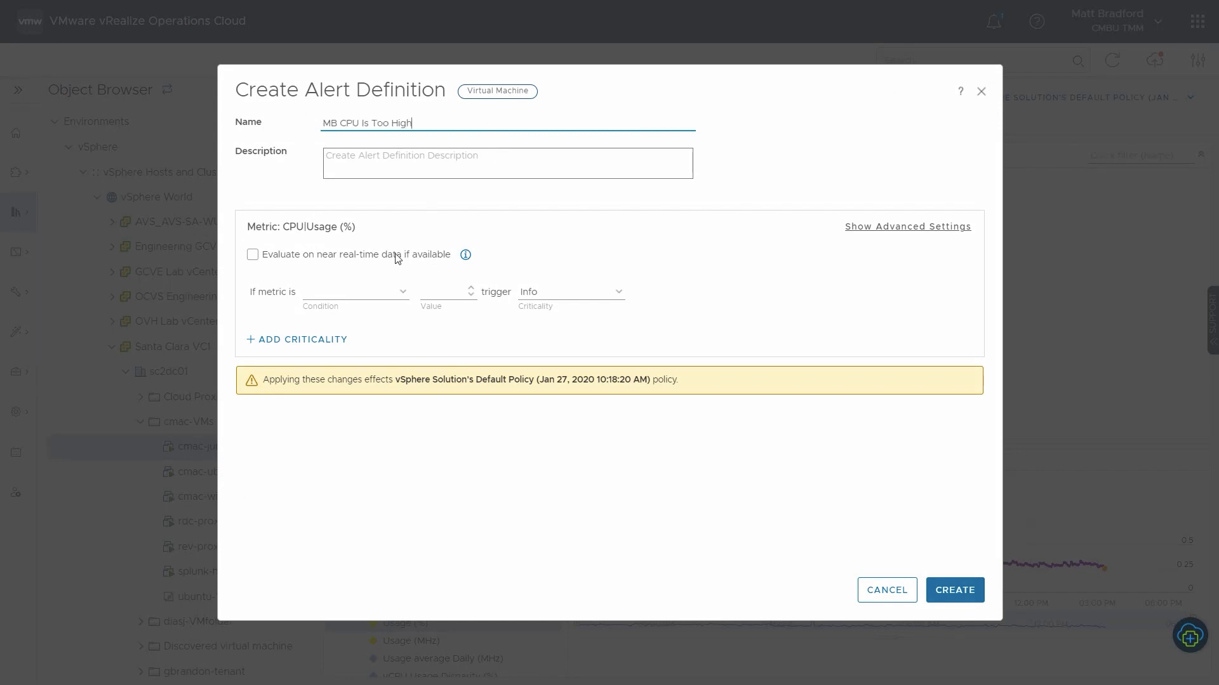
# Step: Set the alert to trigger Warning when the metric is greater than 70, and create the definition
pyautogui.click(400, 296)
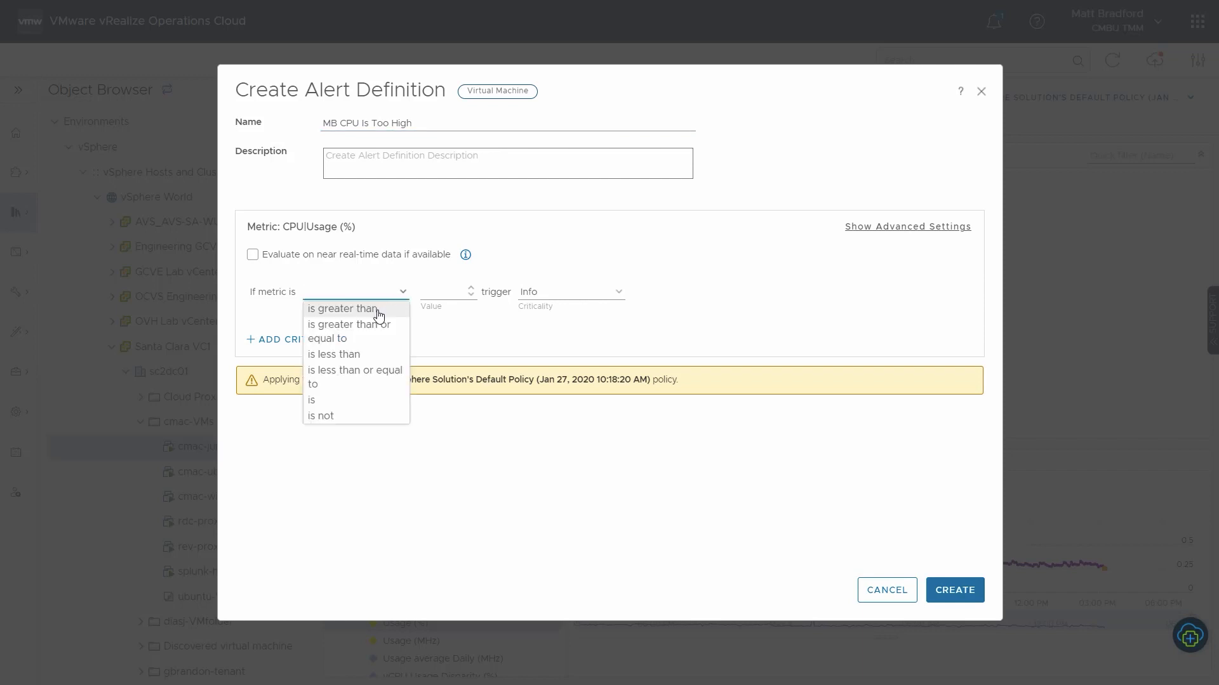
pyautogui.click(381, 313)
pyautogui.click(437, 291)
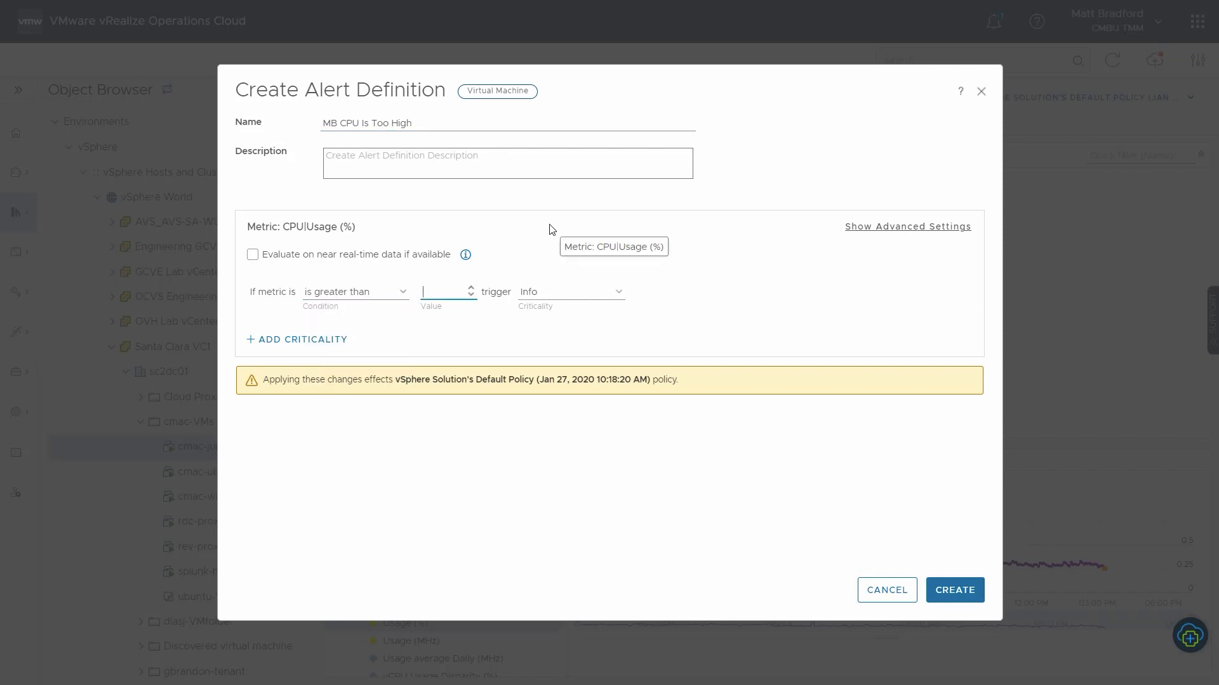
pyautogui.click(619, 292)
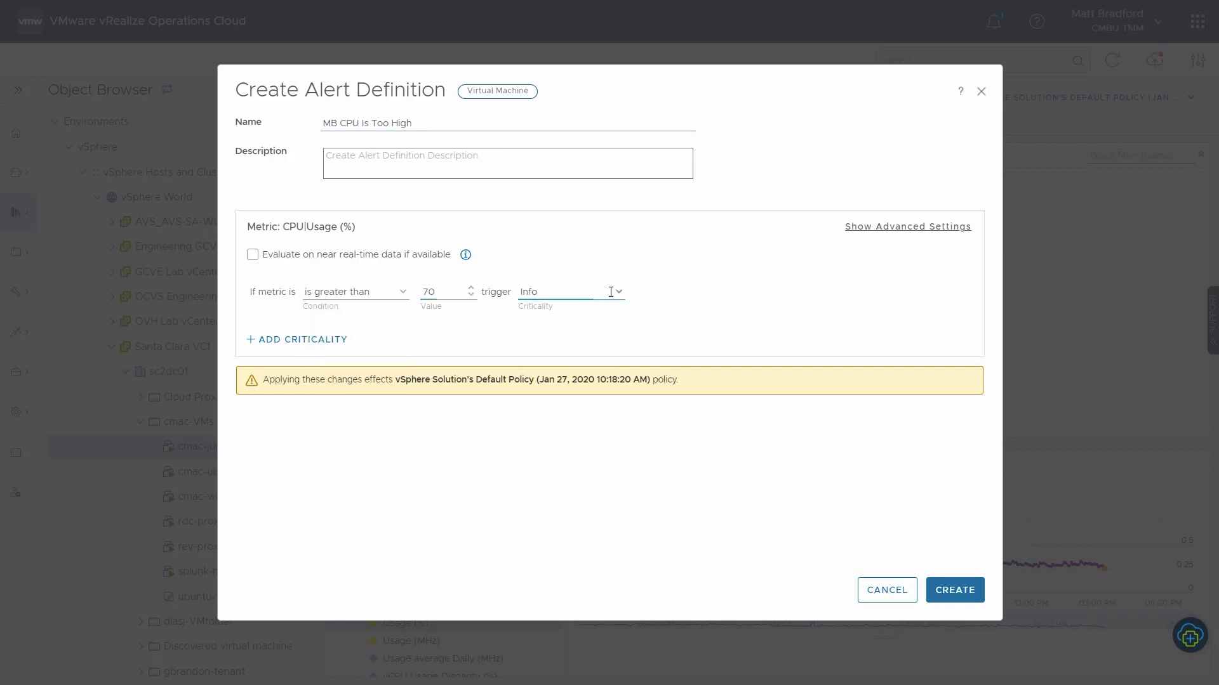
pyautogui.click(606, 323)
pyautogui.click(698, 302)
pyautogui.click(952, 587)
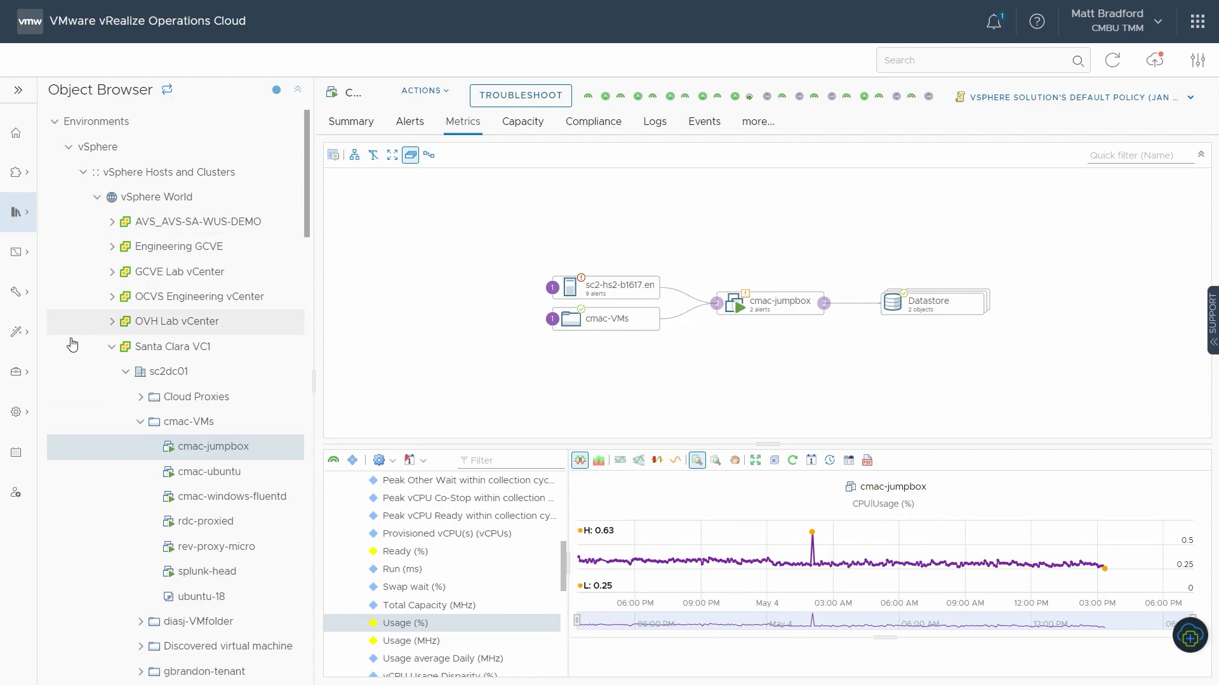
# Step: Go to the alert definitions in the configuration area and filter them by the name "MB CPU"
pyautogui.click(23, 419)
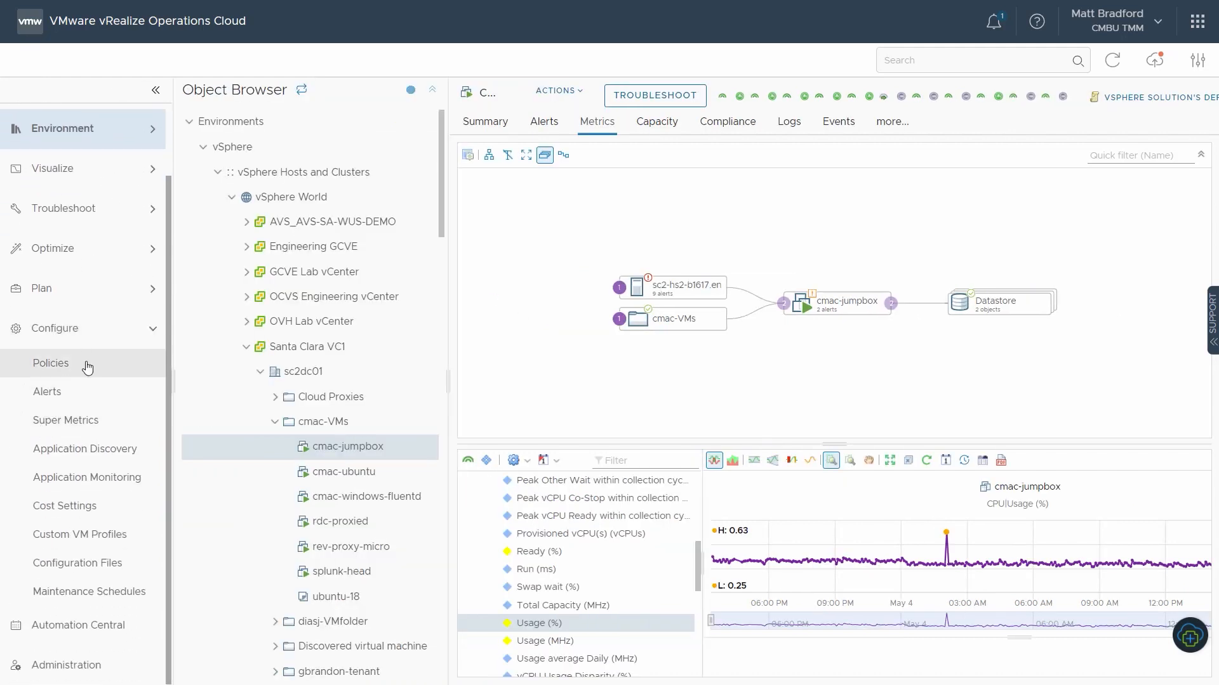
pyautogui.click(74, 392)
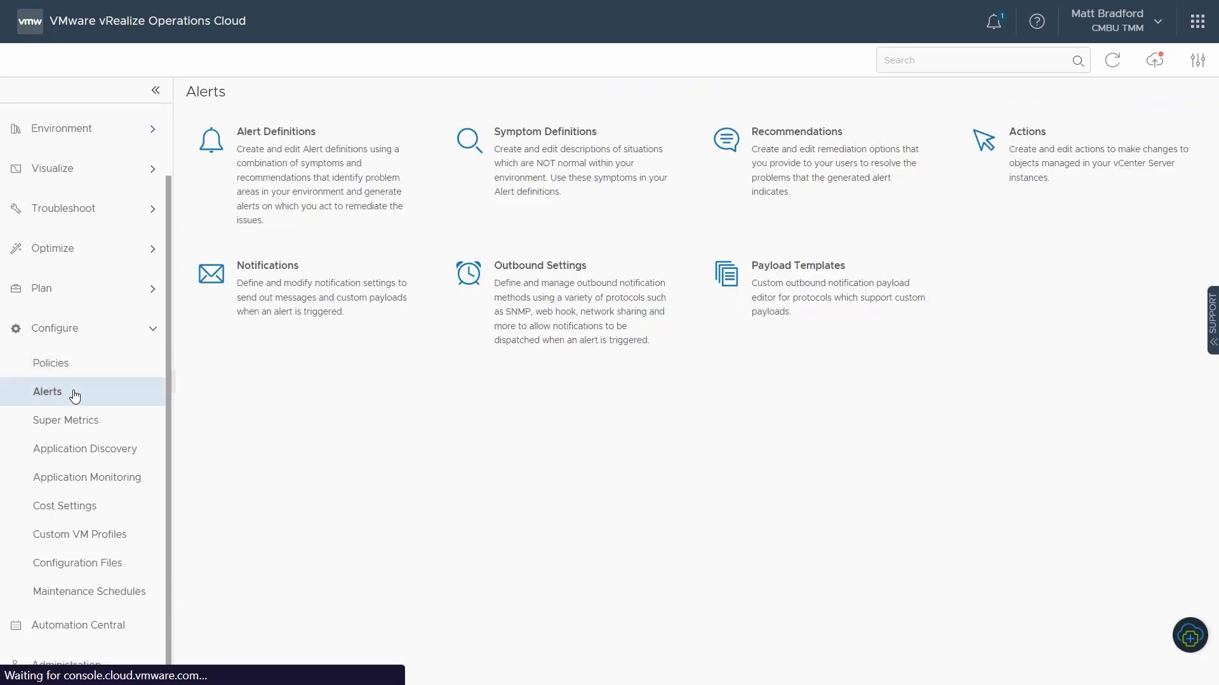
pyautogui.click(317, 177)
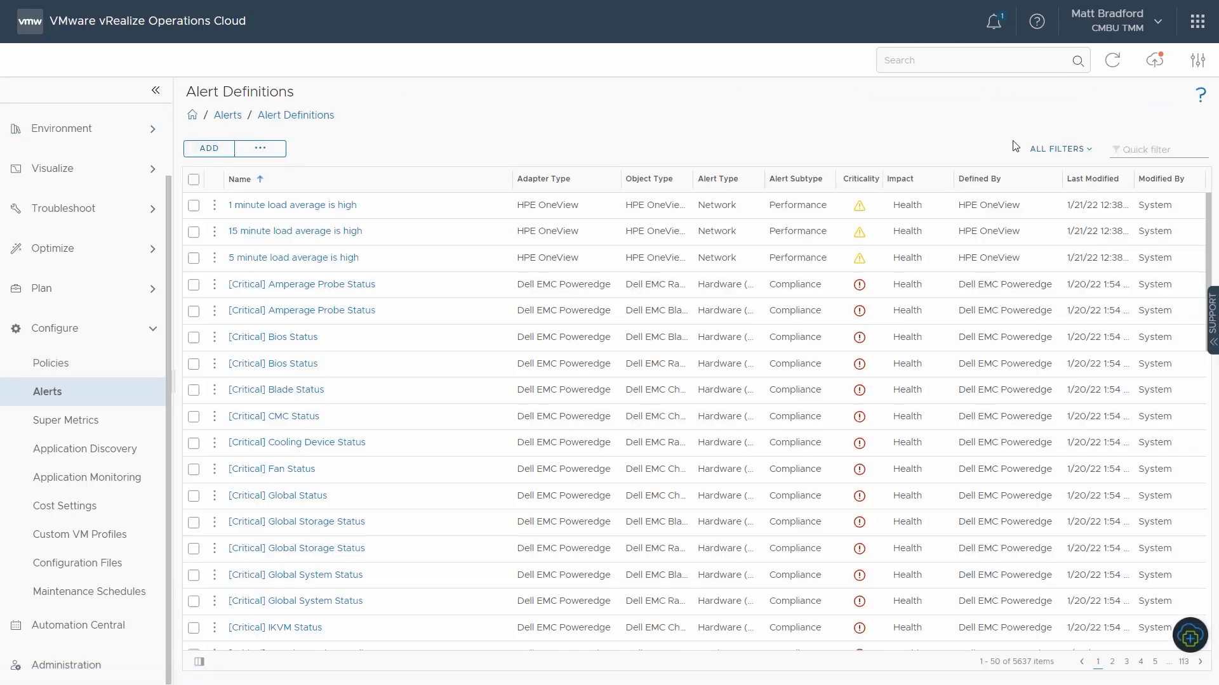
pyautogui.write('MB')
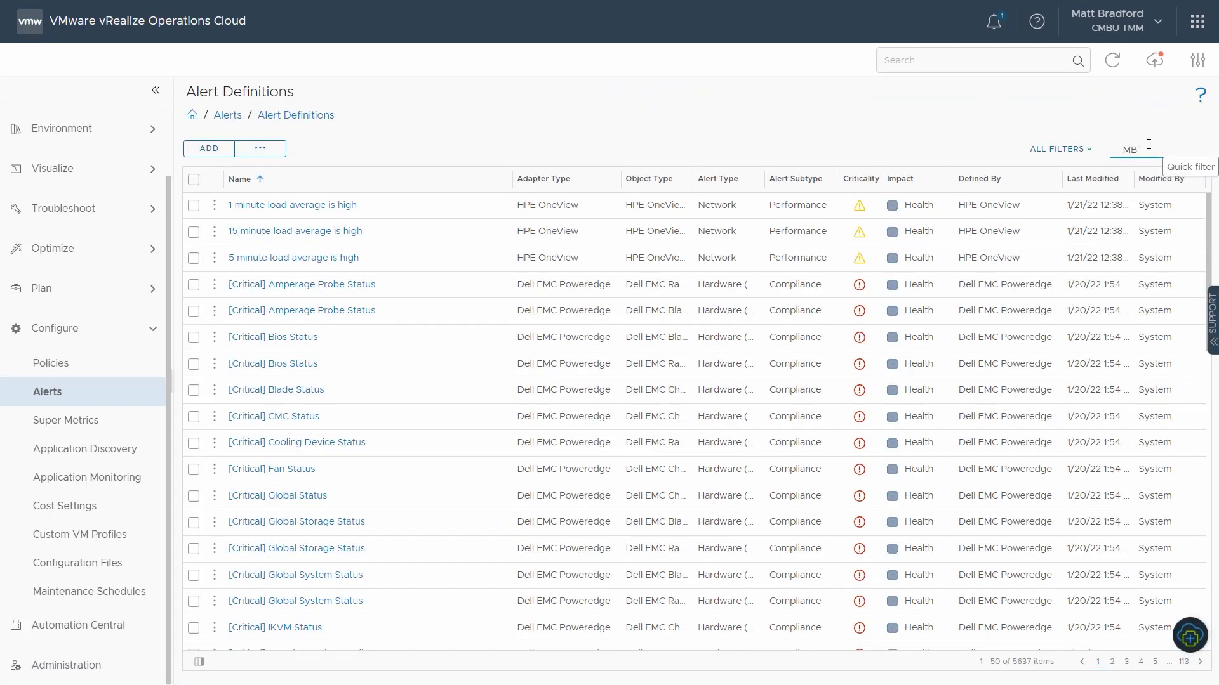
pyautogui.press('Return')
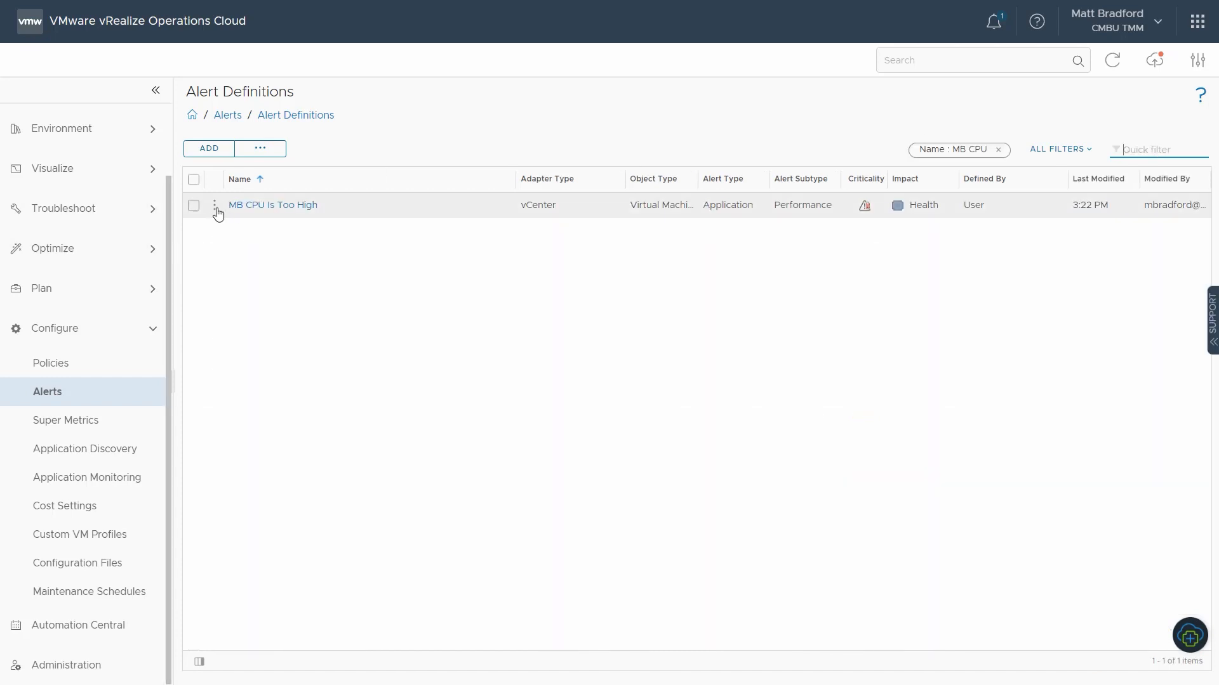
# Step: Open the "MB CPU Is Too High" alert definition for editing, review its symptoms and conditions, and leave without updating it
pyautogui.click(215, 206)
pyautogui.click(252, 176)
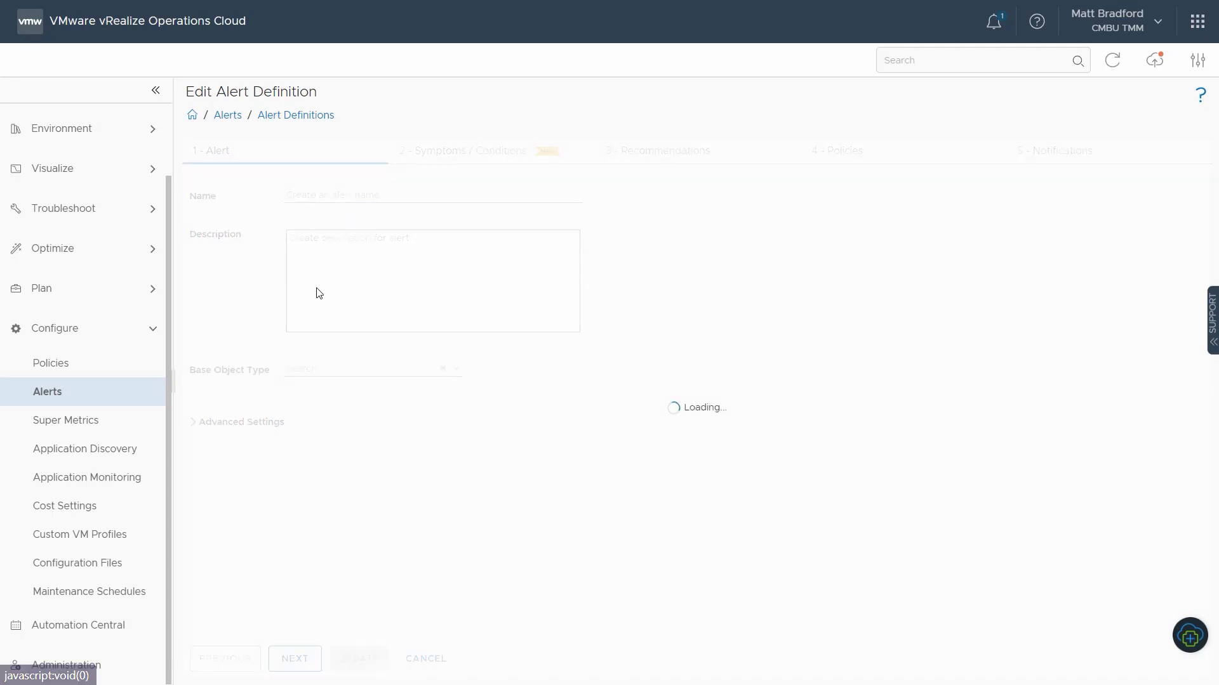
pyautogui.click(472, 152)
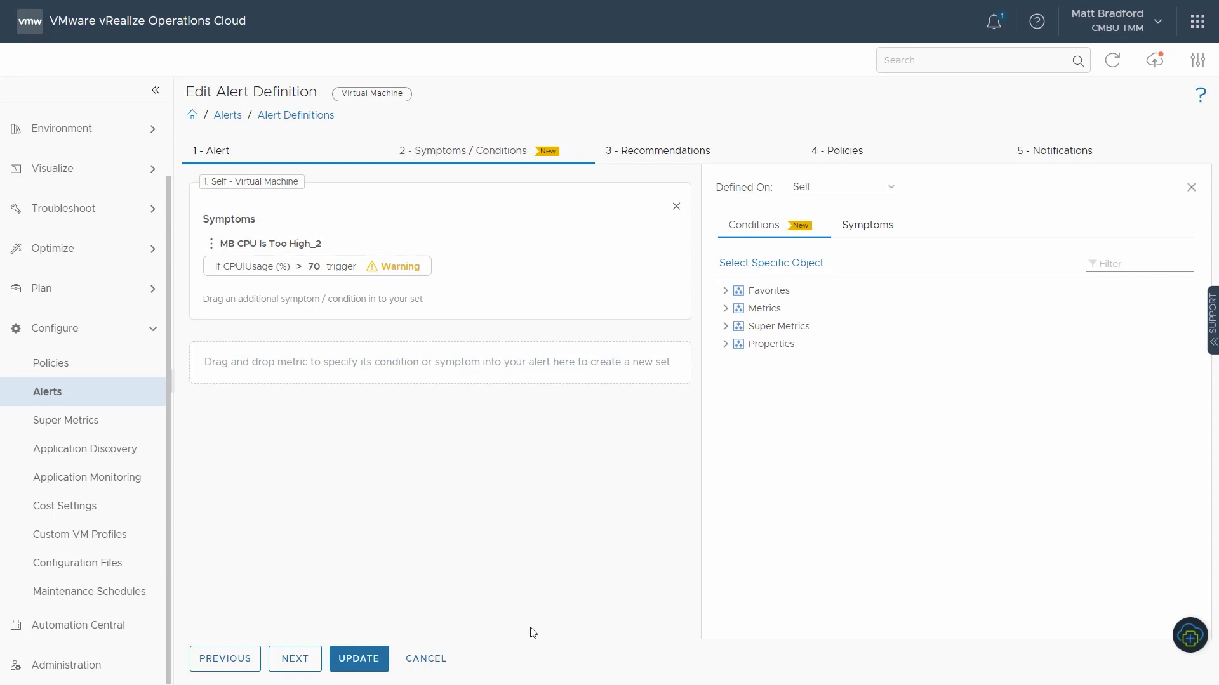
pyautogui.click(441, 667)
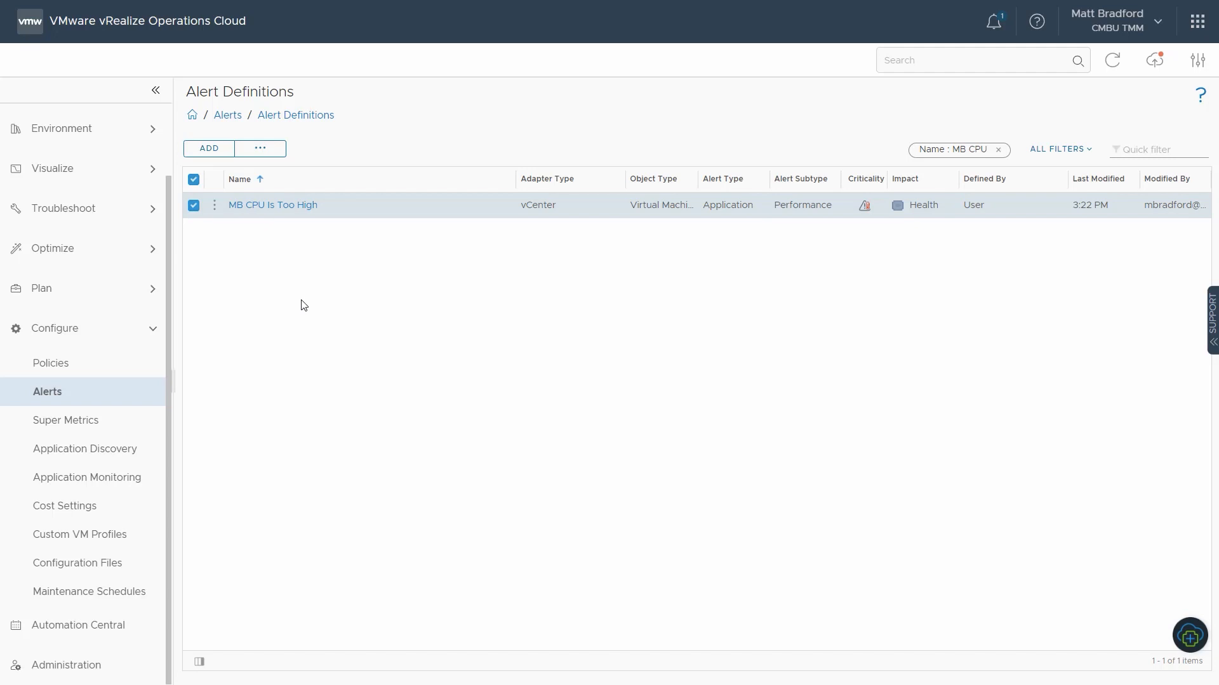
# Step: Delete the "MB CPU Is Too High" alert definition and confirm the deletion
pyautogui.click(214, 209)
pyautogui.click(244, 202)
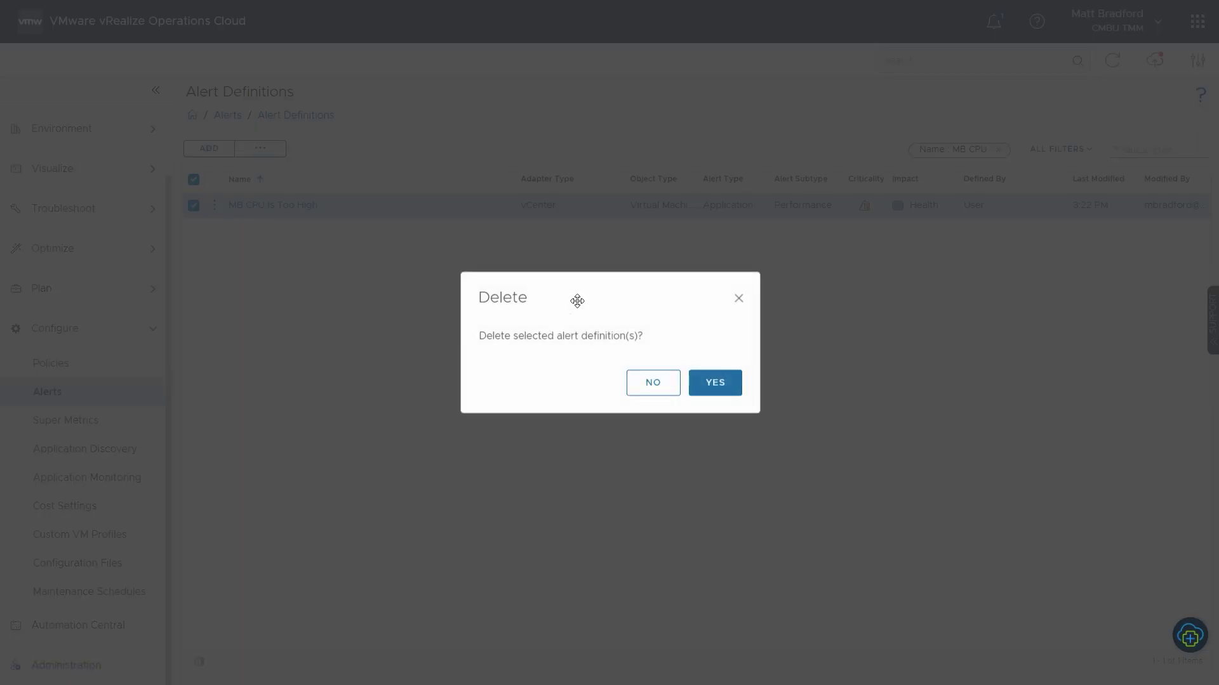
pyautogui.click(719, 383)
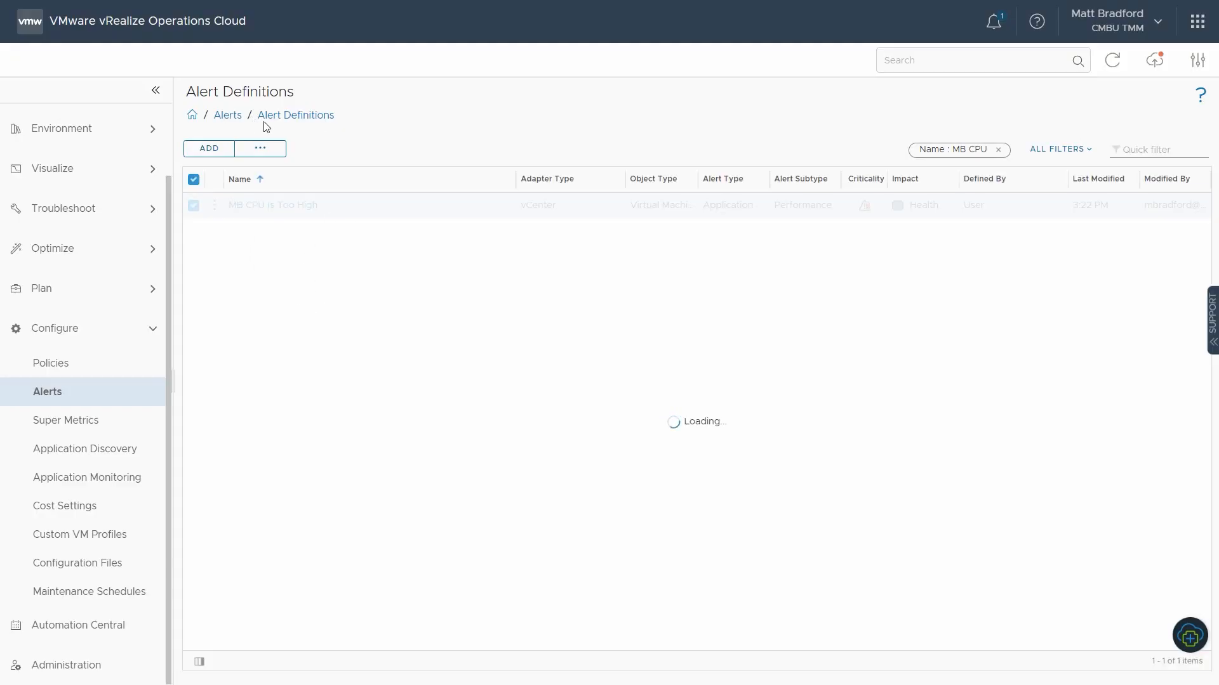
# Step: Go to the symptom definitions and filter the metric and property symptoms by the name "MB CPU"
pyautogui.click(233, 116)
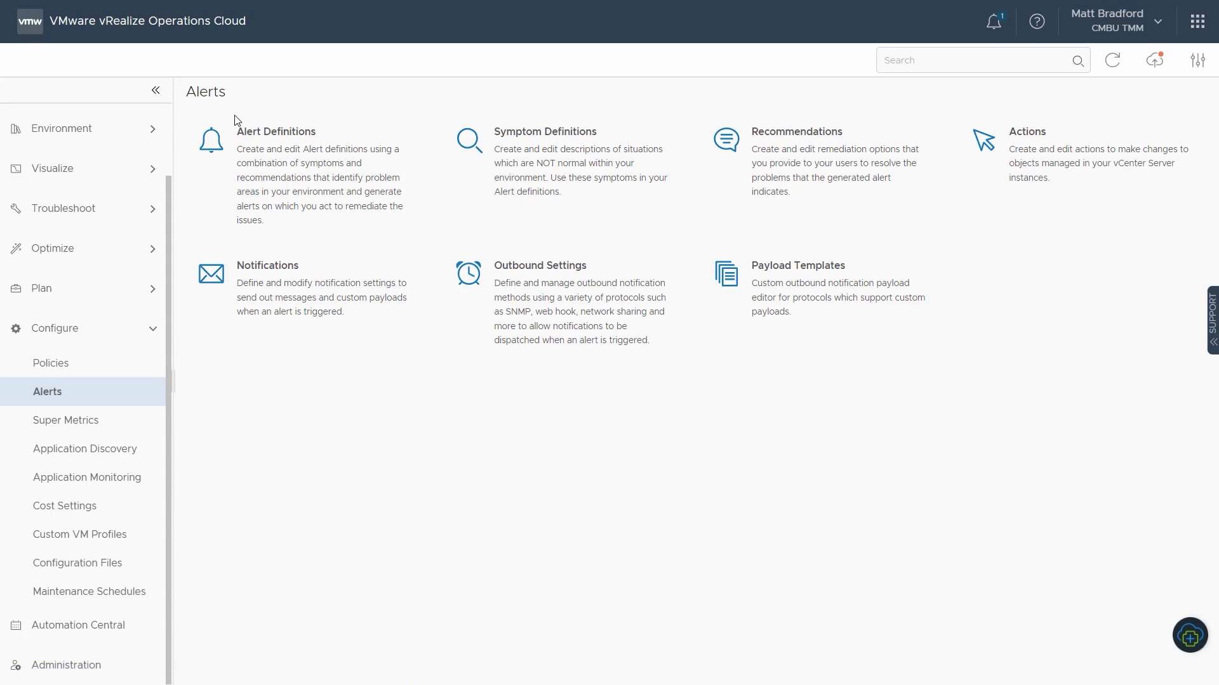
pyautogui.click(511, 153)
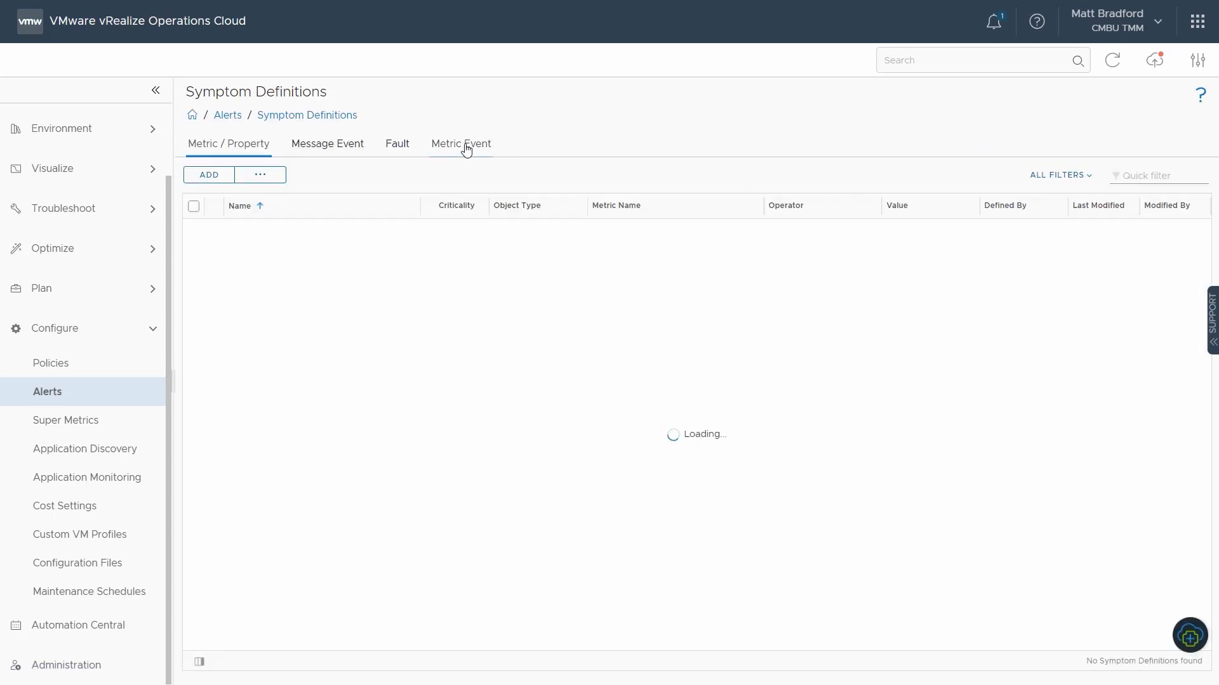
pyautogui.click(1190, 176)
pyautogui.write('MB')
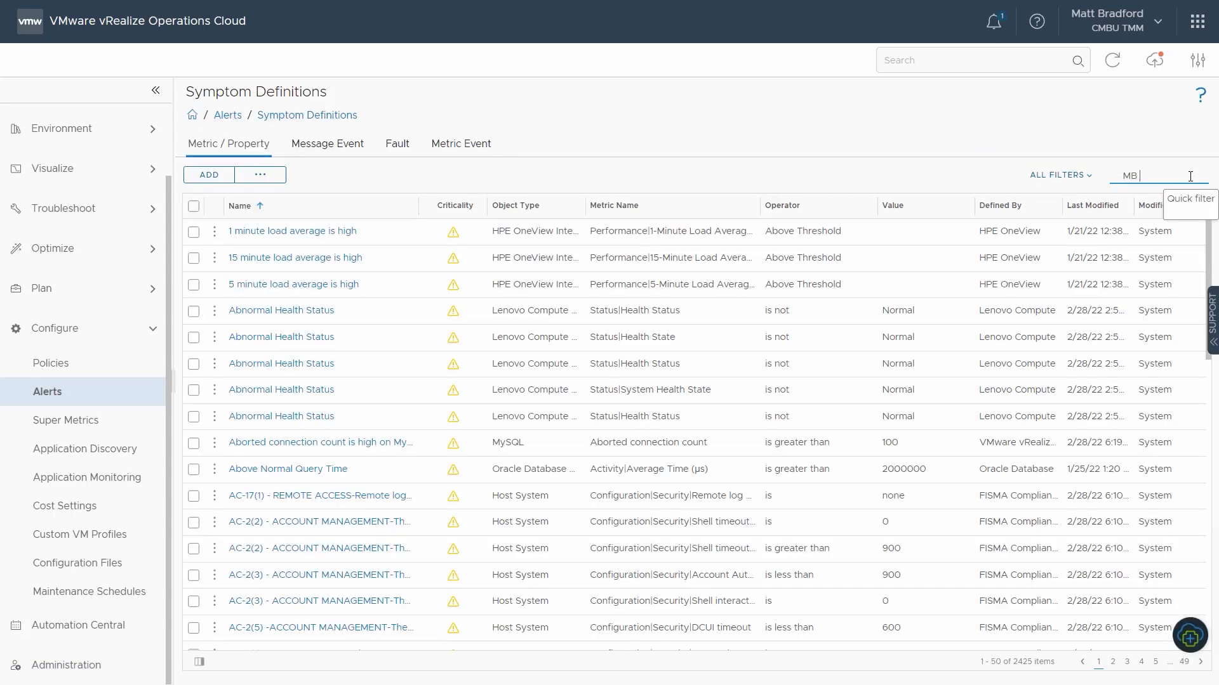
pyautogui.write(' CPU')
pyautogui.press('Return')
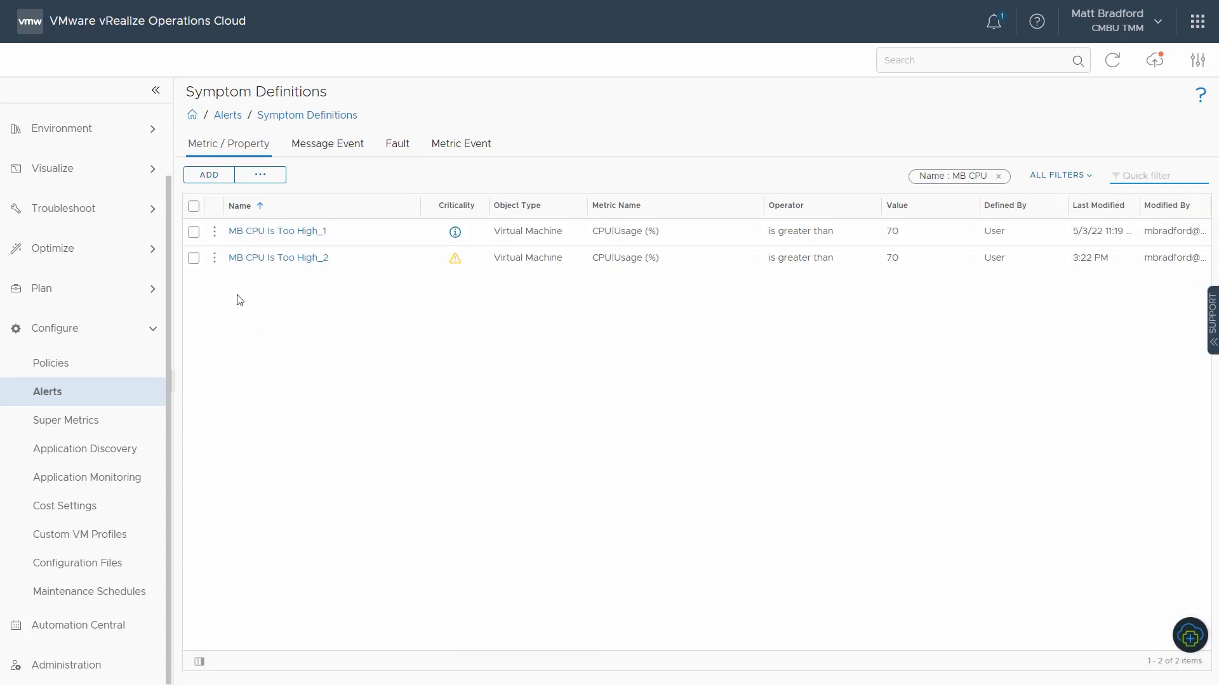
# Step: Open the "MB CPU Is Too High_2" symptom definition to review its threshold and criticality, and close it without saving
pyautogui.click(216, 262)
pyautogui.click(252, 231)
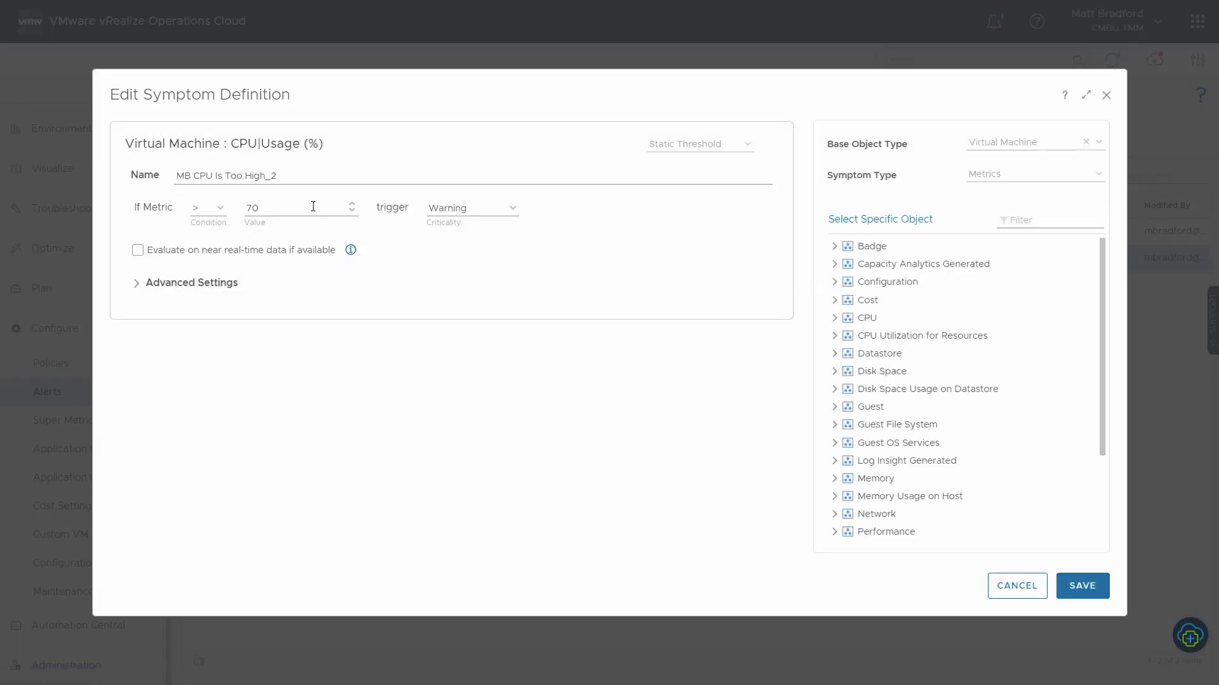
pyautogui.click(1039, 587)
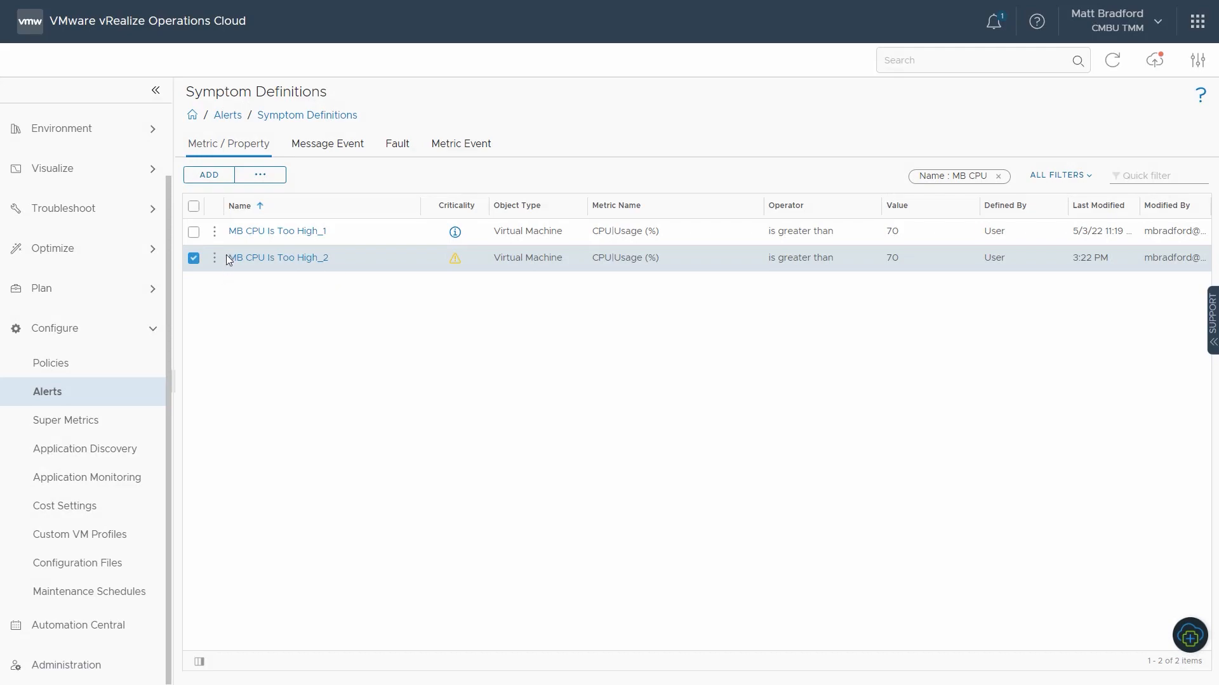
# Step: Delete the "MB CPU Is Too High_2" symptom definition and confirm the deletion
pyautogui.click(216, 259)
pyautogui.click(250, 248)
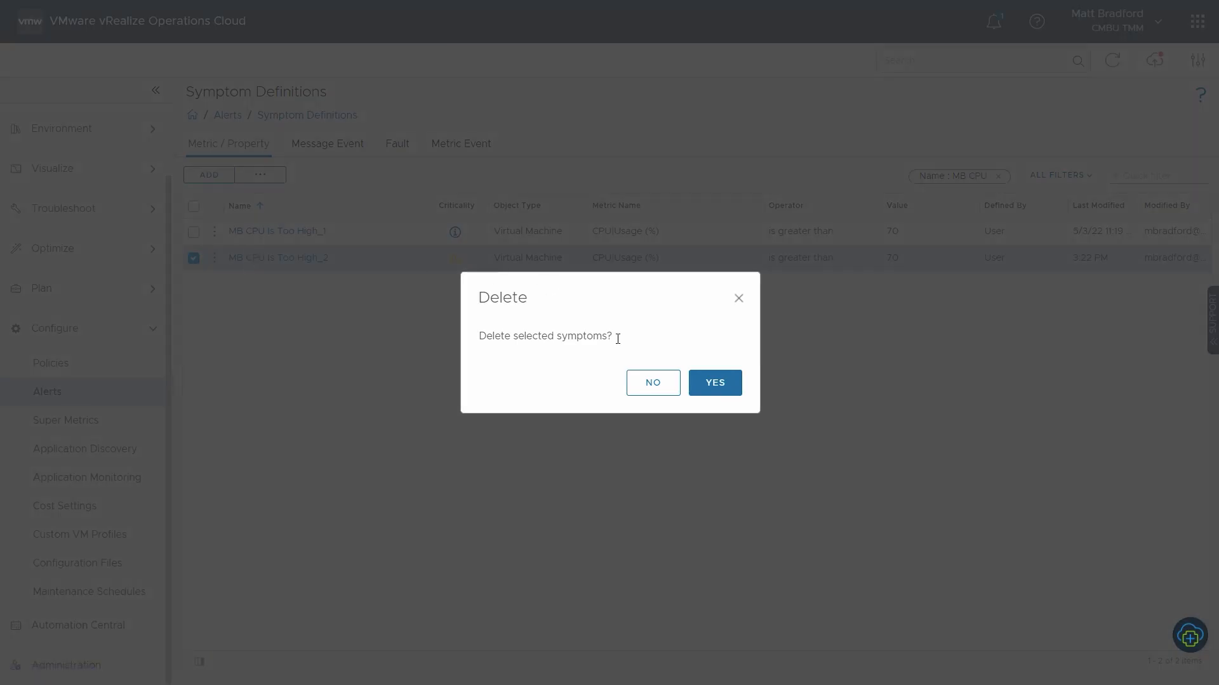
pyautogui.click(706, 380)
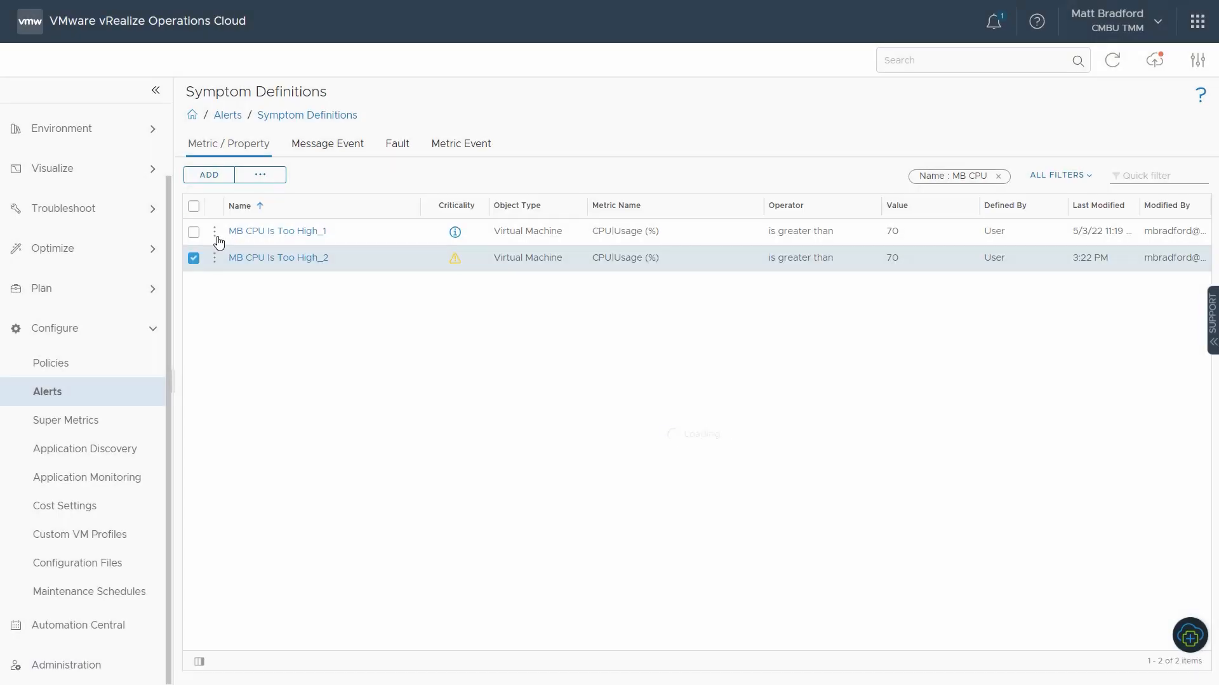
# Step: Delete the "MB CPU Is Too High_1" symptom definition and confirm the deletion
pyautogui.click(216, 233)
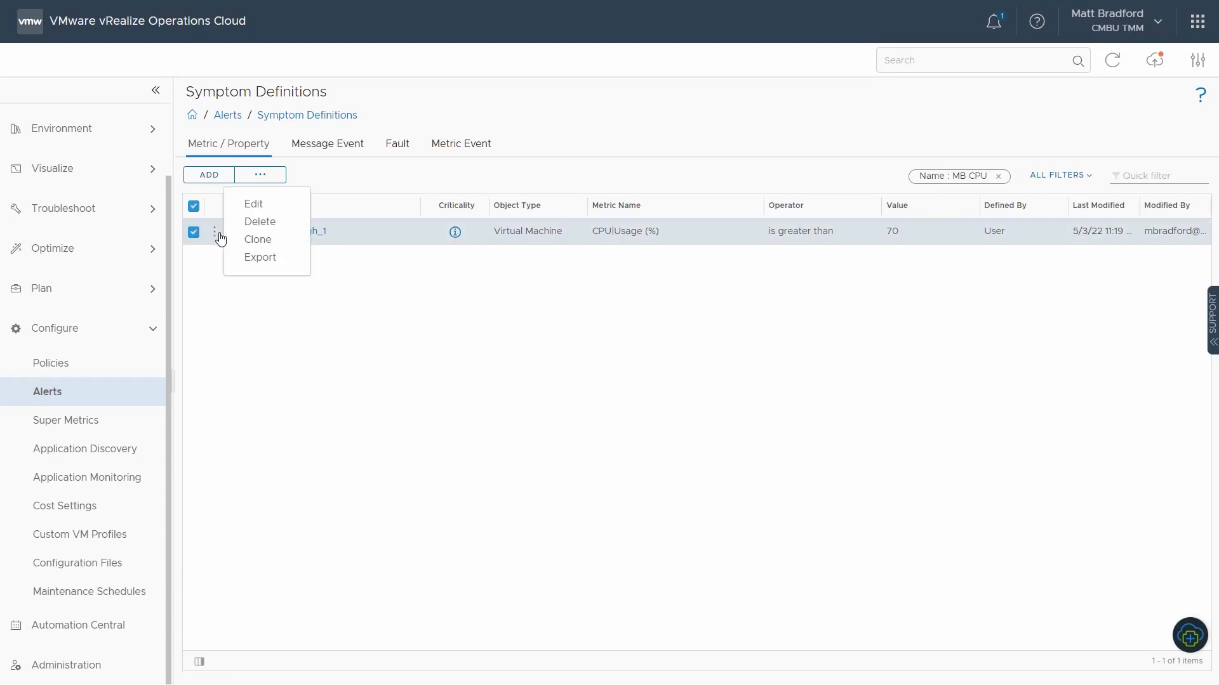
pyautogui.click(250, 221)
pyautogui.click(736, 386)
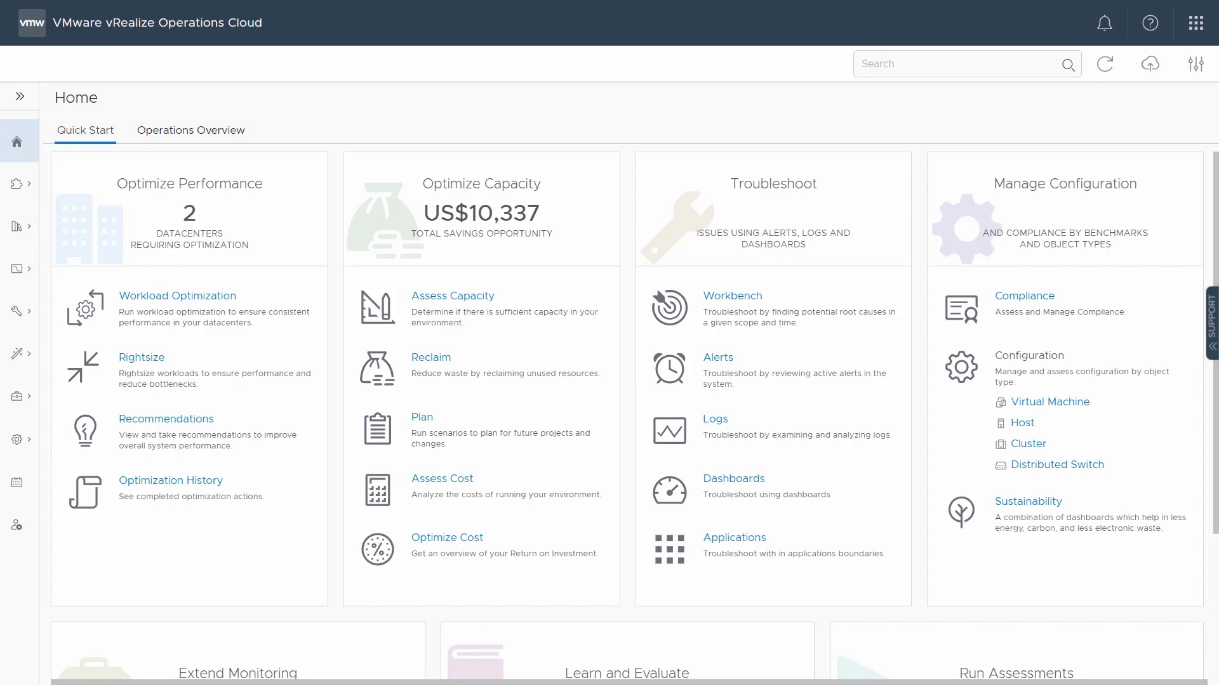
# Step: Browse the vSphere inventory through Santa Clara VC1, sc2dc01 and cmac-VMs to the cmac-jumpbox virtual machine and show its metrics
pyautogui.click(16, 228)
pyautogui.click(82, 267)
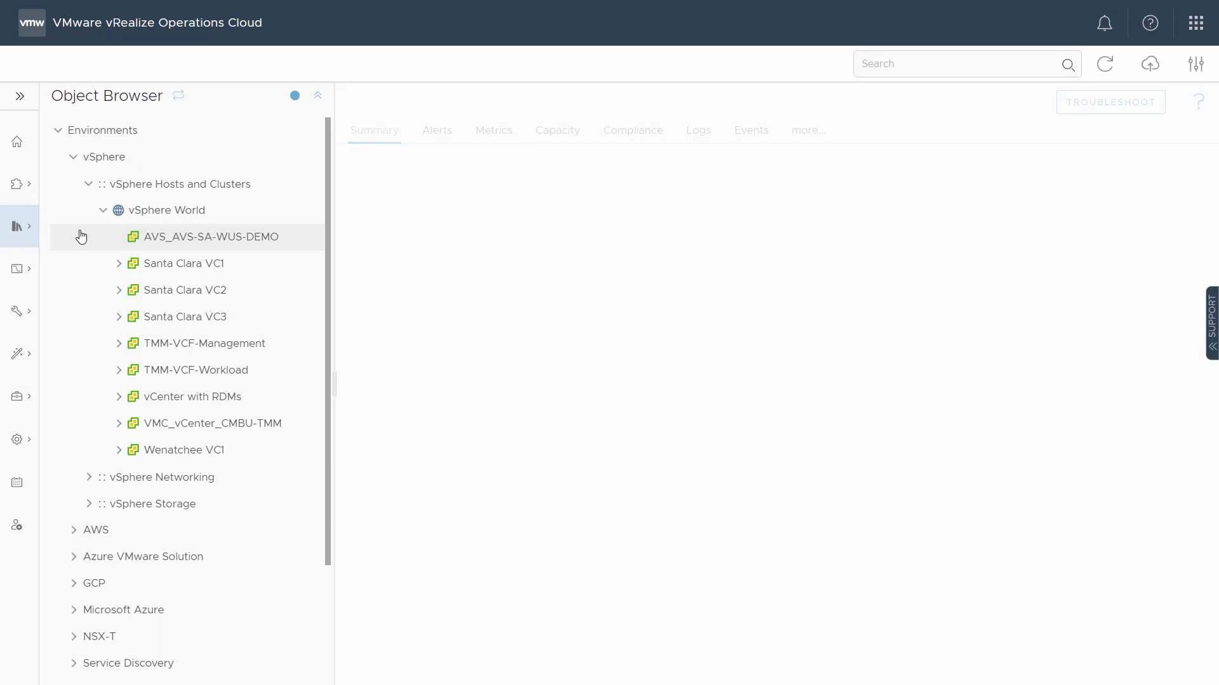
pyautogui.click(118, 264)
pyautogui.click(135, 290)
pyautogui.click(150, 343)
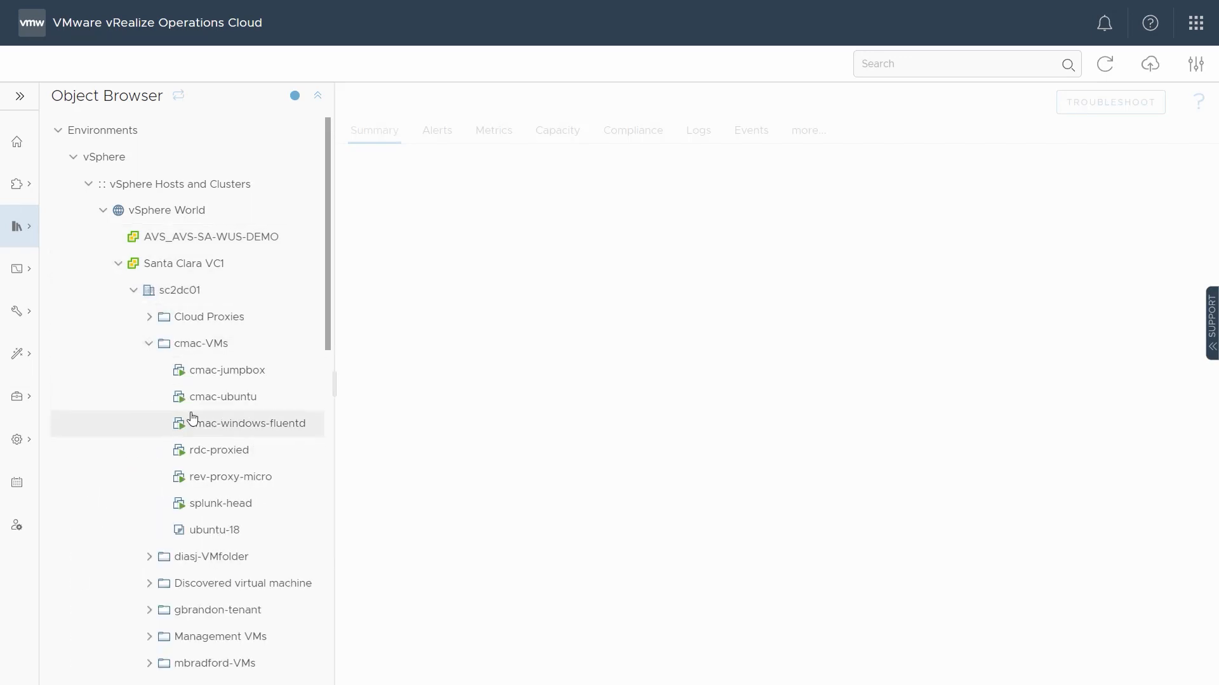
pyautogui.click(233, 376)
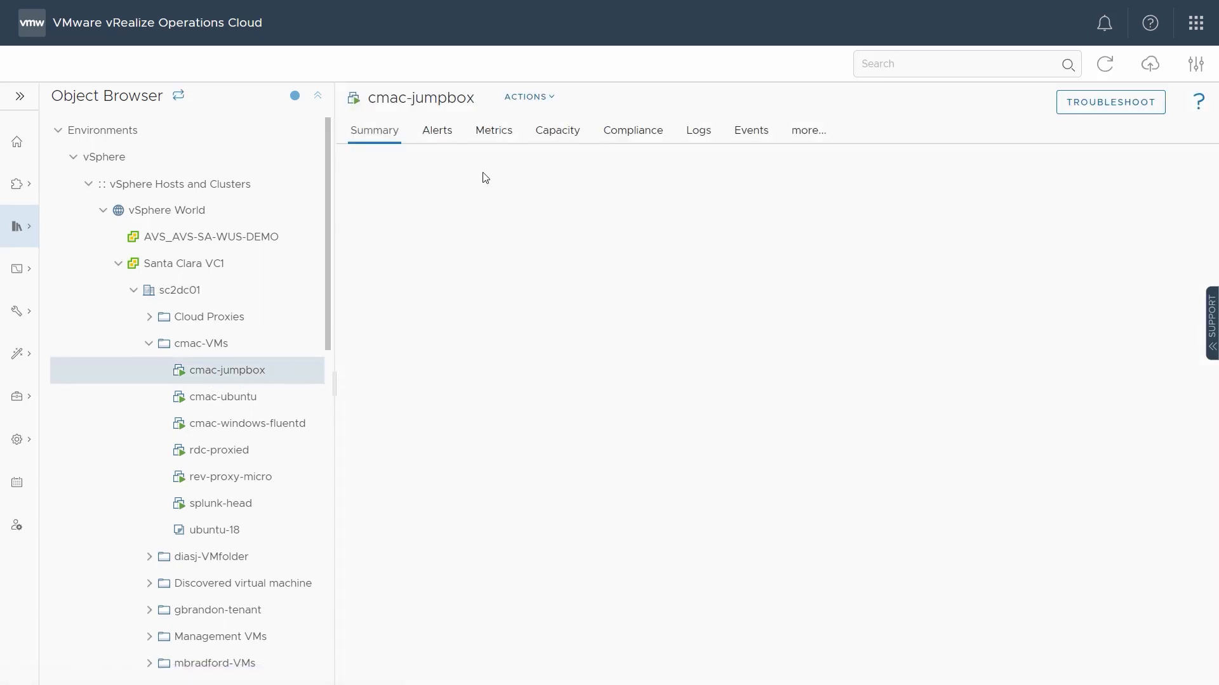
pyautogui.click(489, 134)
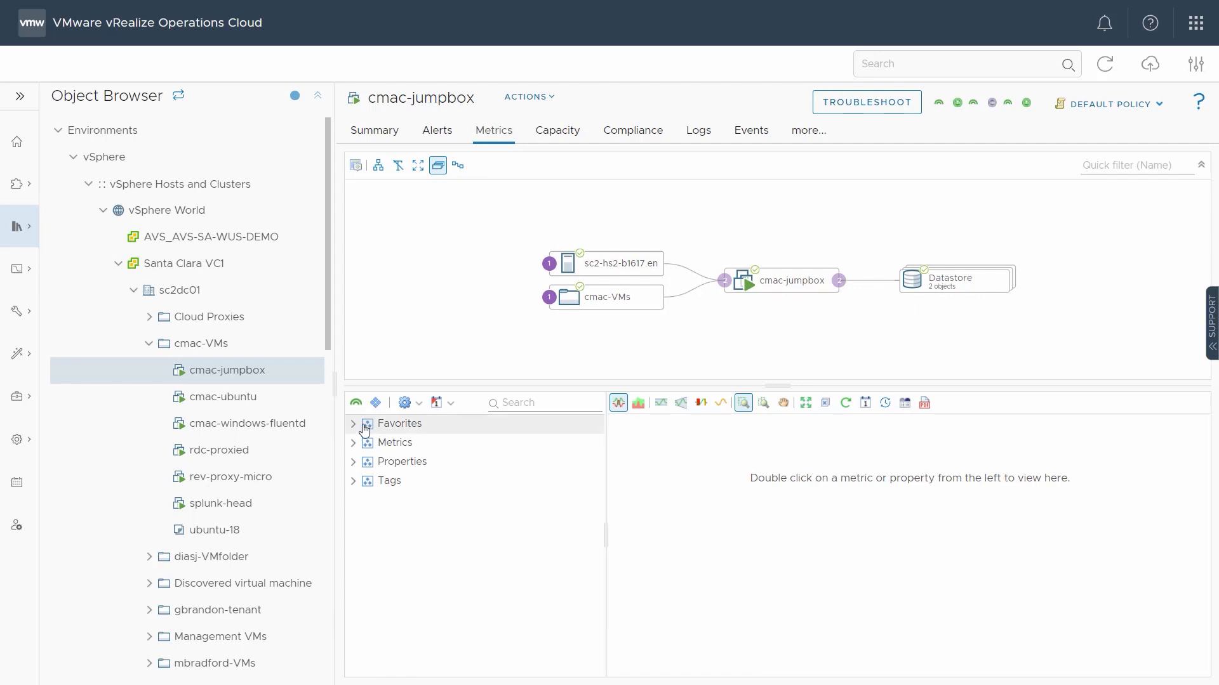
# Step: Chart the CPU Usage (%) metric for cmac-jumpbox
pyautogui.click(353, 443)
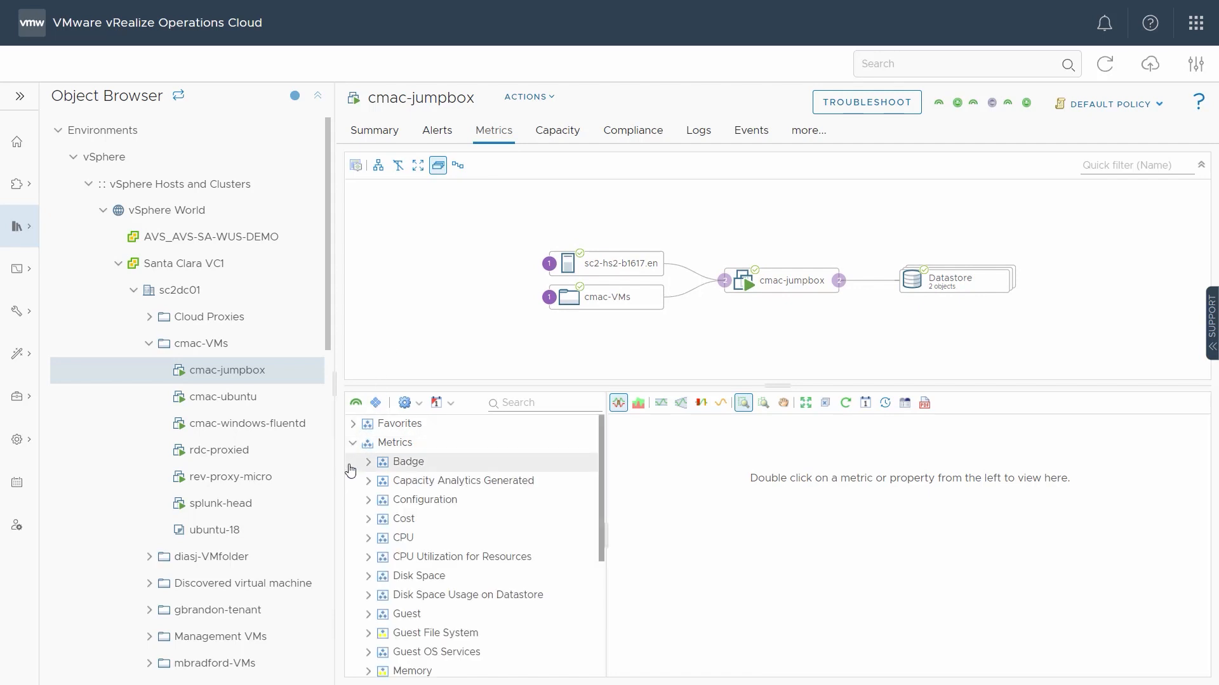
pyautogui.click(367, 538)
pyautogui.scroll(-1, 458, 542)
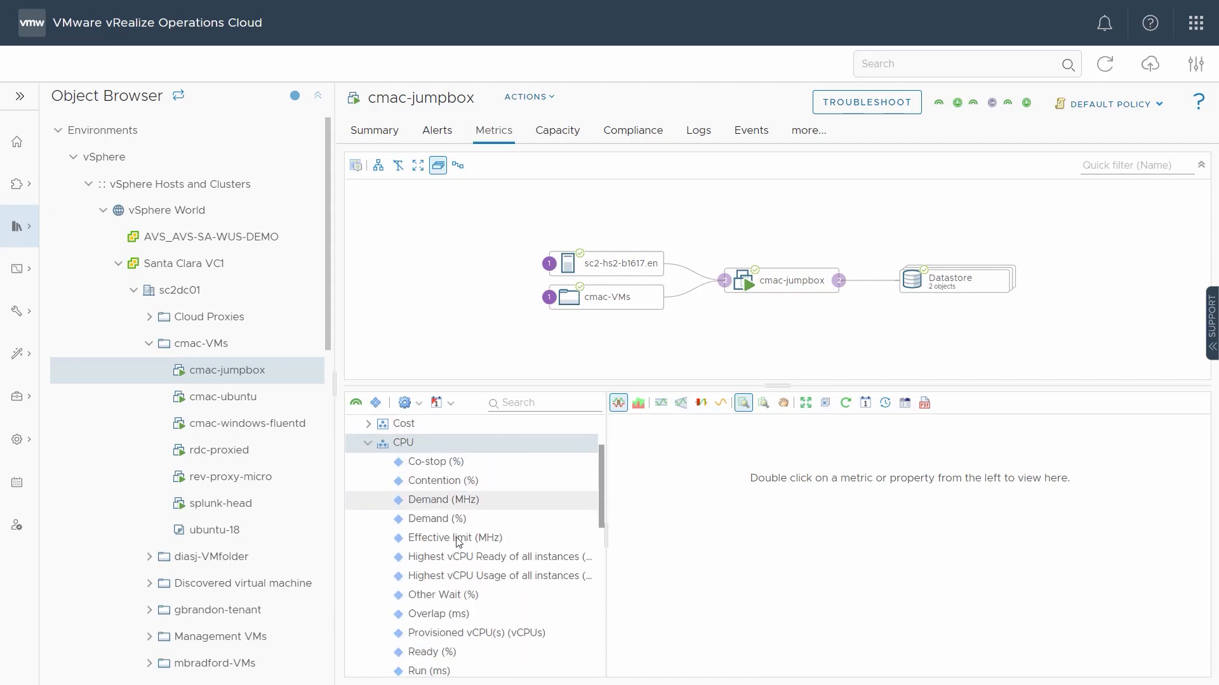
pyautogui.scroll(-3, 459, 541)
pyautogui.doubleClick(459, 538)
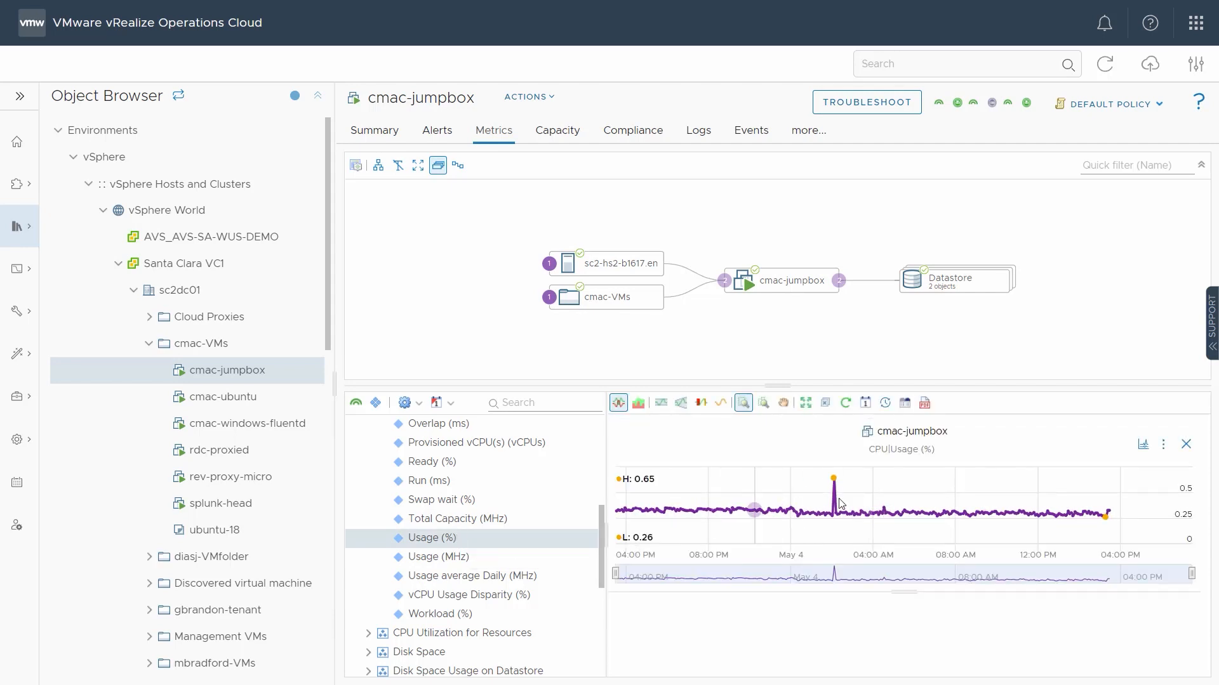
# Step: From the CPU usage chart's alert definition, try adding an Info condition for values above 70, and cancel the update
pyautogui.click(1163, 445)
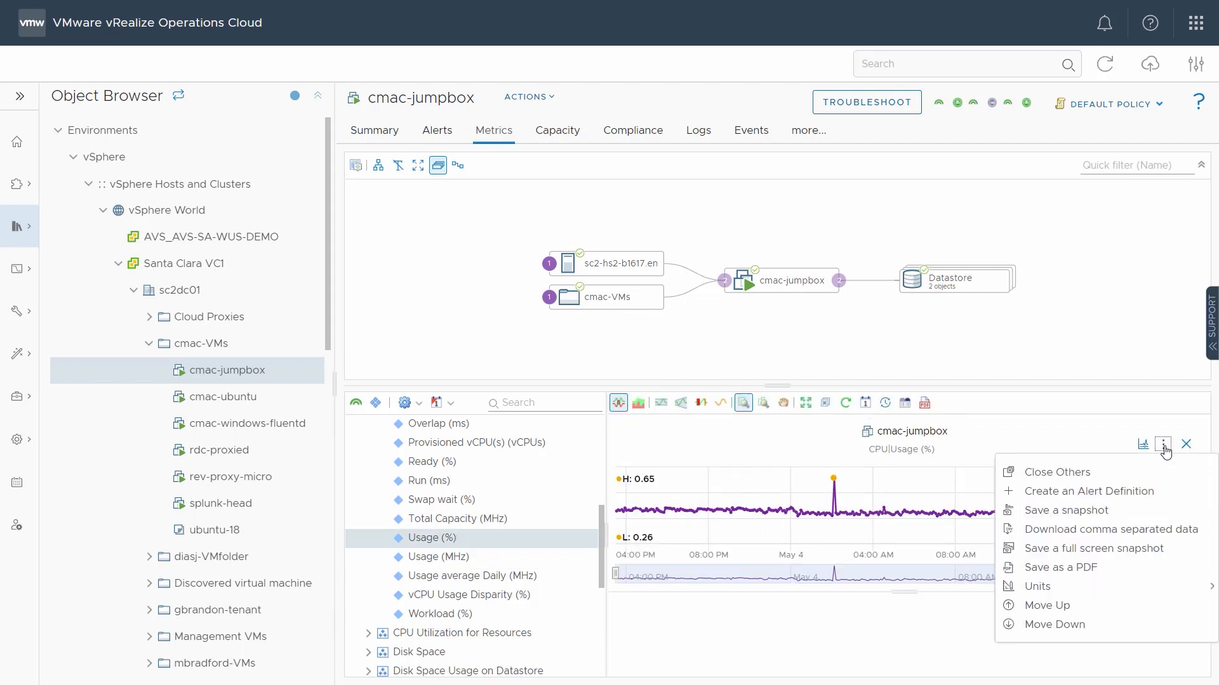
pyautogui.click(1148, 500)
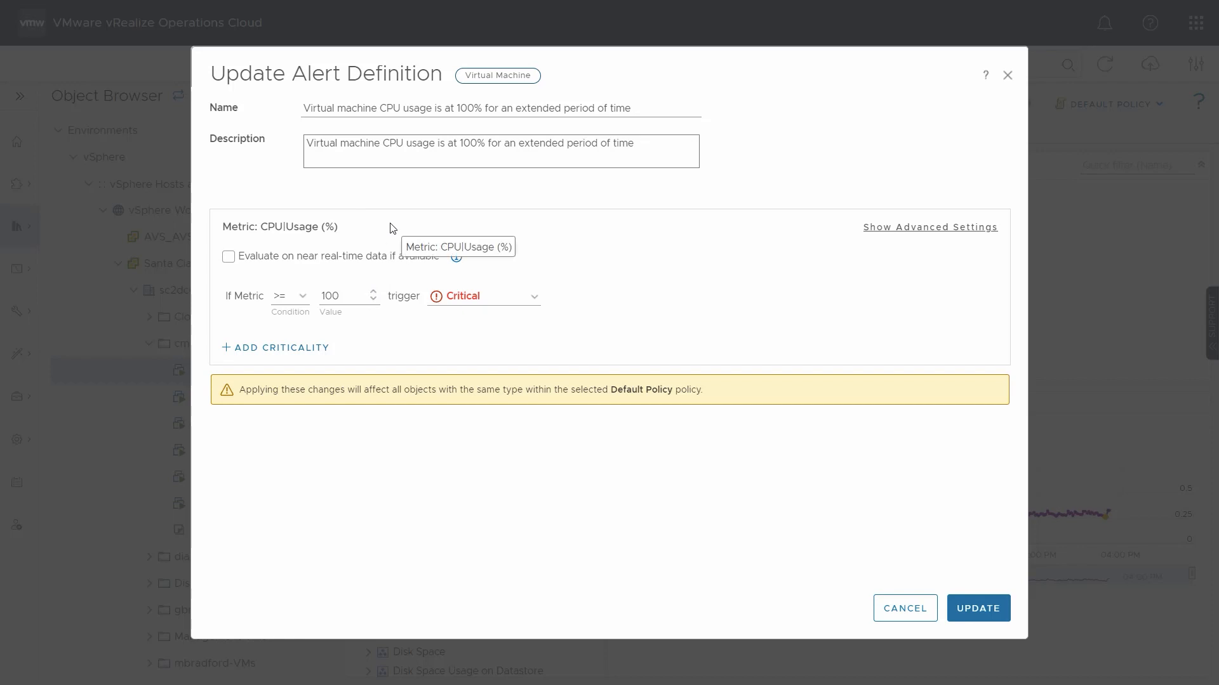
pyautogui.click(315, 349)
pyautogui.click(362, 350)
pyautogui.write('70')
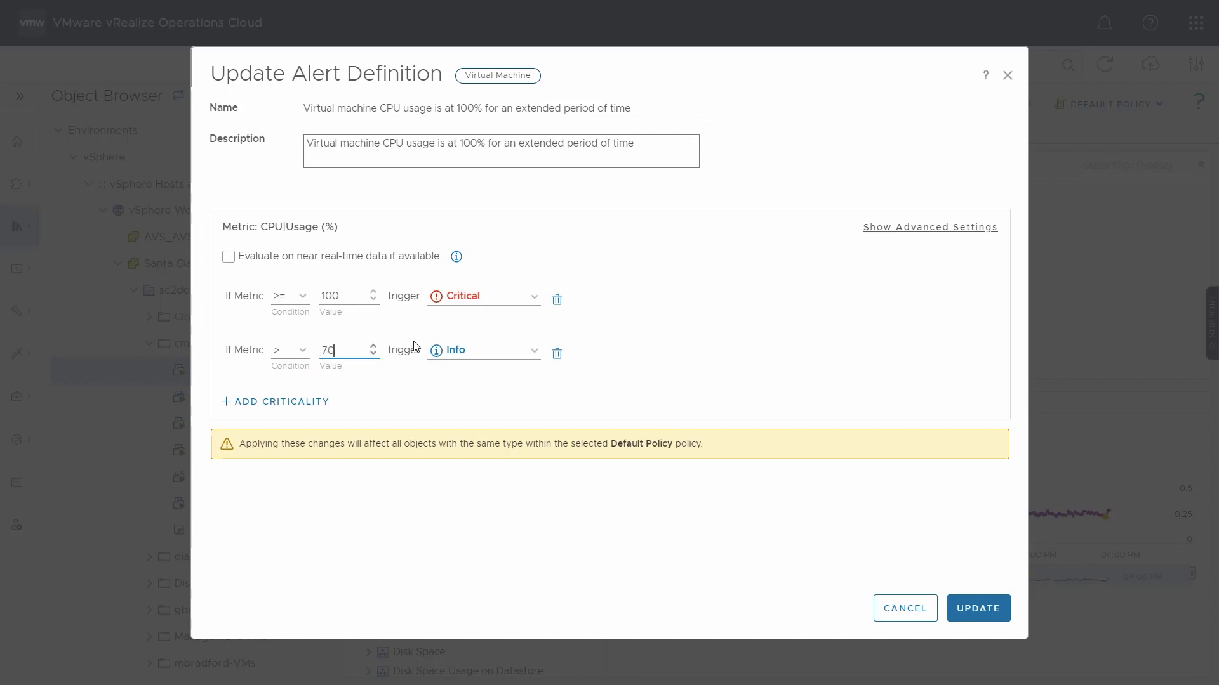
pyautogui.click(482, 351)
pyautogui.press('Return')
pyautogui.click(894, 608)
# Step: Chart the Effective Daily Cost (US$) metric from the Cost group for cmac-jumpbox
pyautogui.scroll(5, 401, 520)
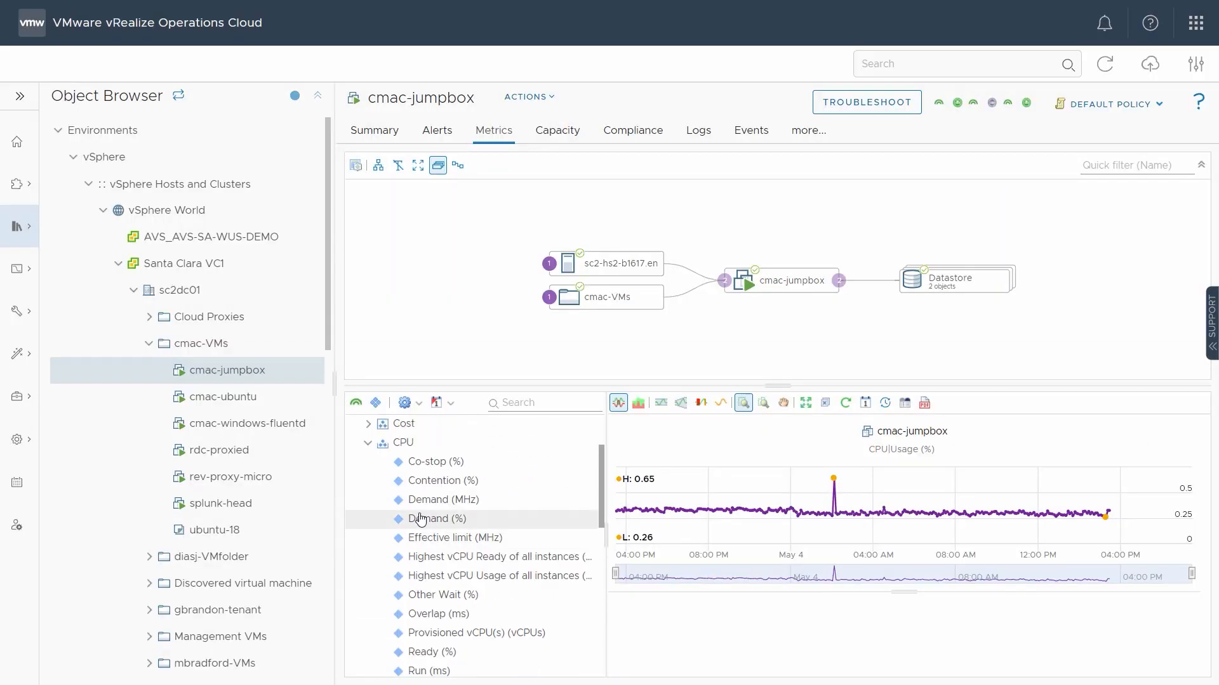
pyautogui.click(368, 519)
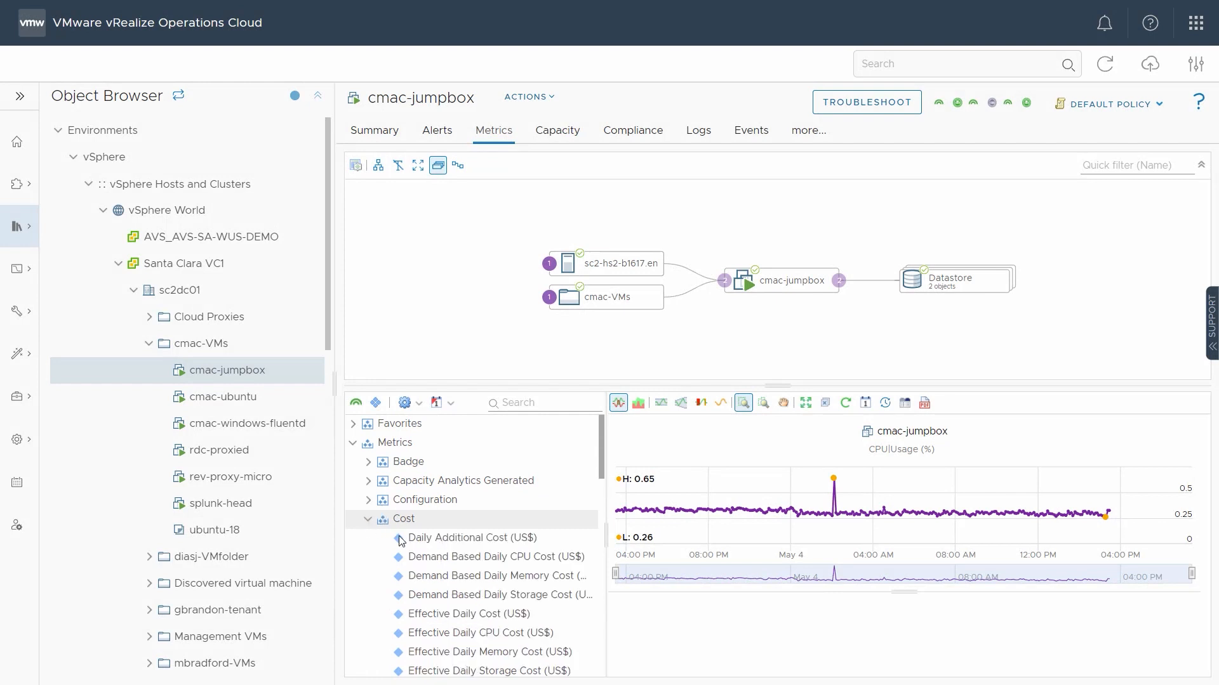
pyautogui.doubleClick(501, 615)
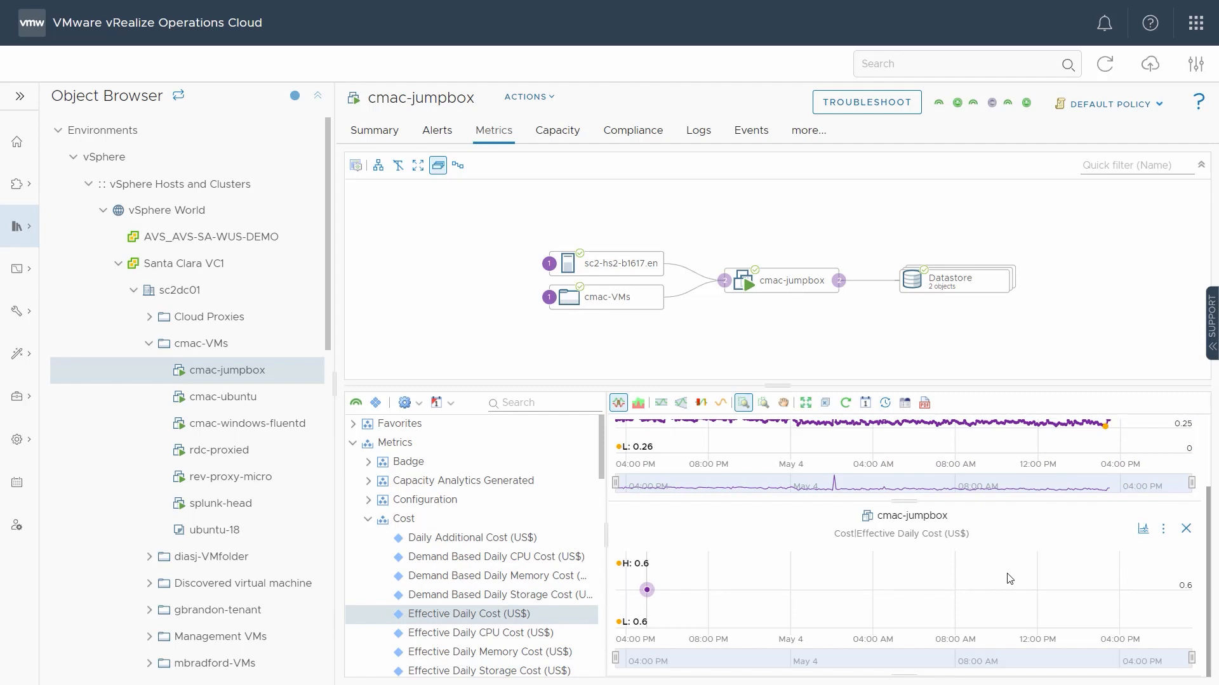
pyautogui.moveTo(1009, 578)
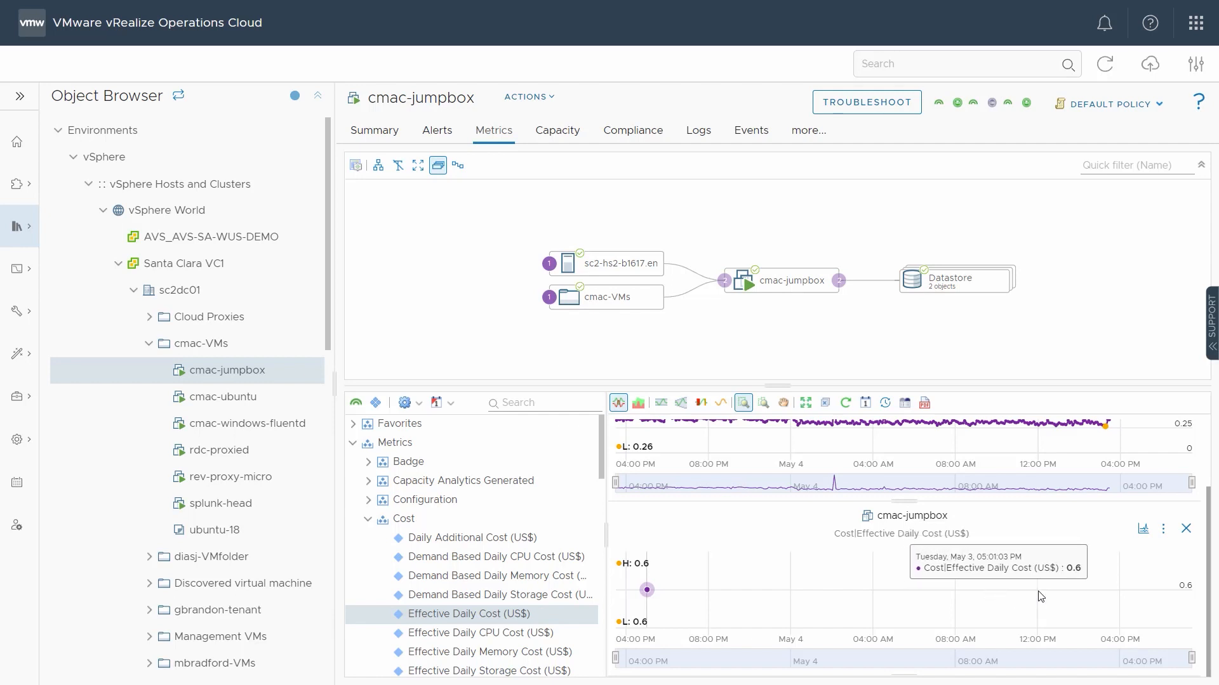
# Step: Start an alert definition from the Effective Daily Cost chart and name it "MB Cost is too high"
pyautogui.click(1158, 530)
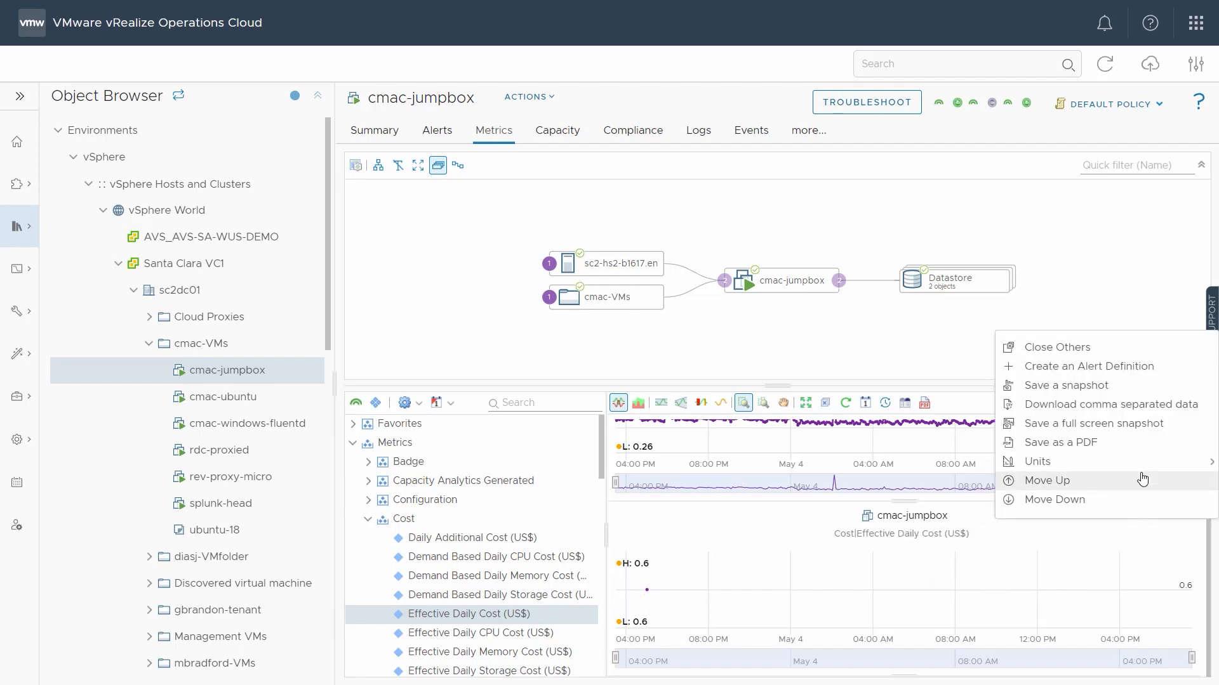
pyautogui.click(1127, 372)
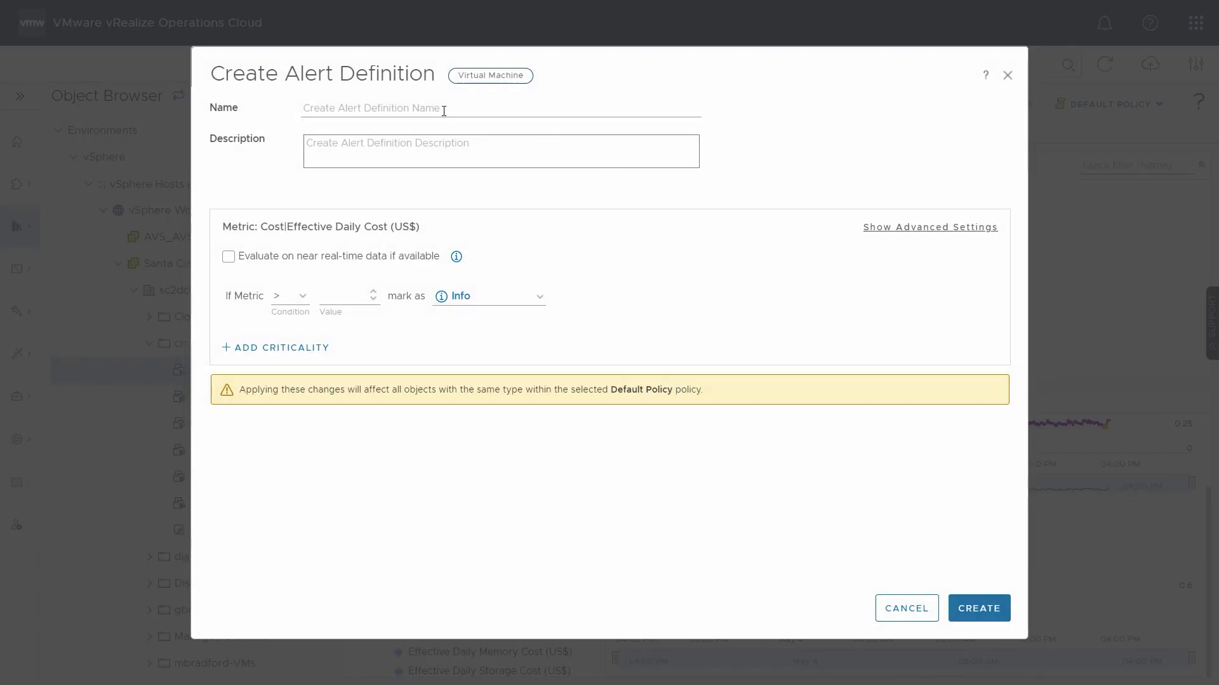
pyautogui.click(457, 112)
pyautogui.write('MB Co')
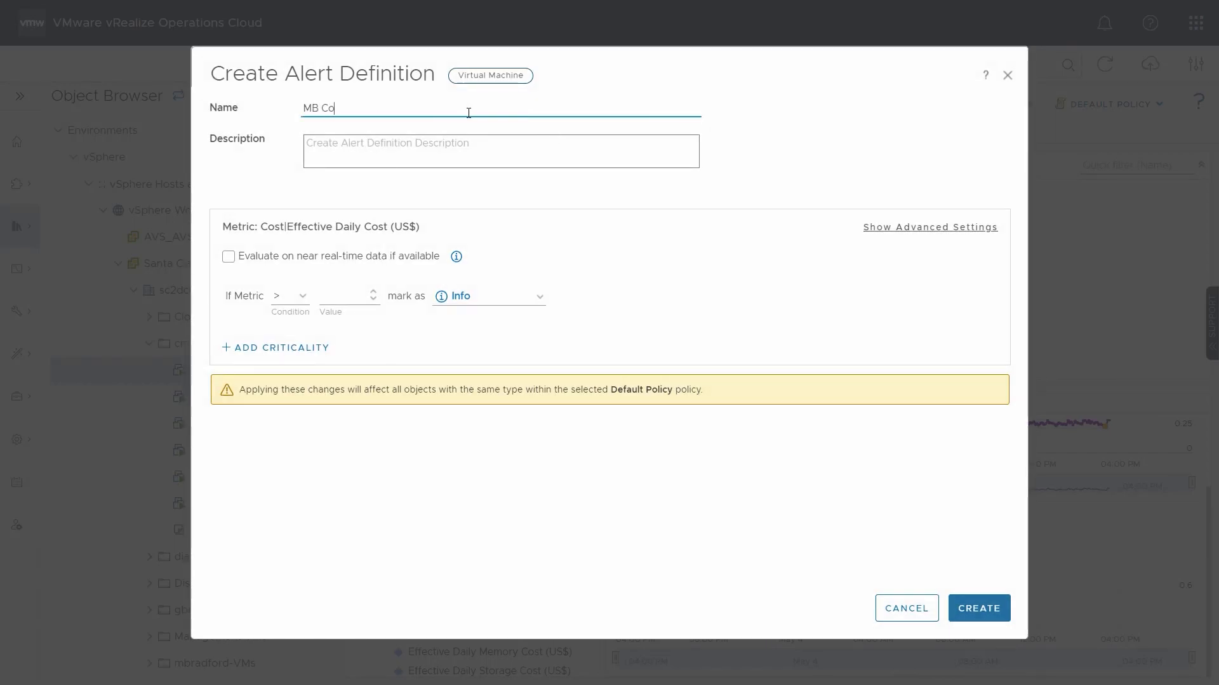
pyautogui.write('st is too high')
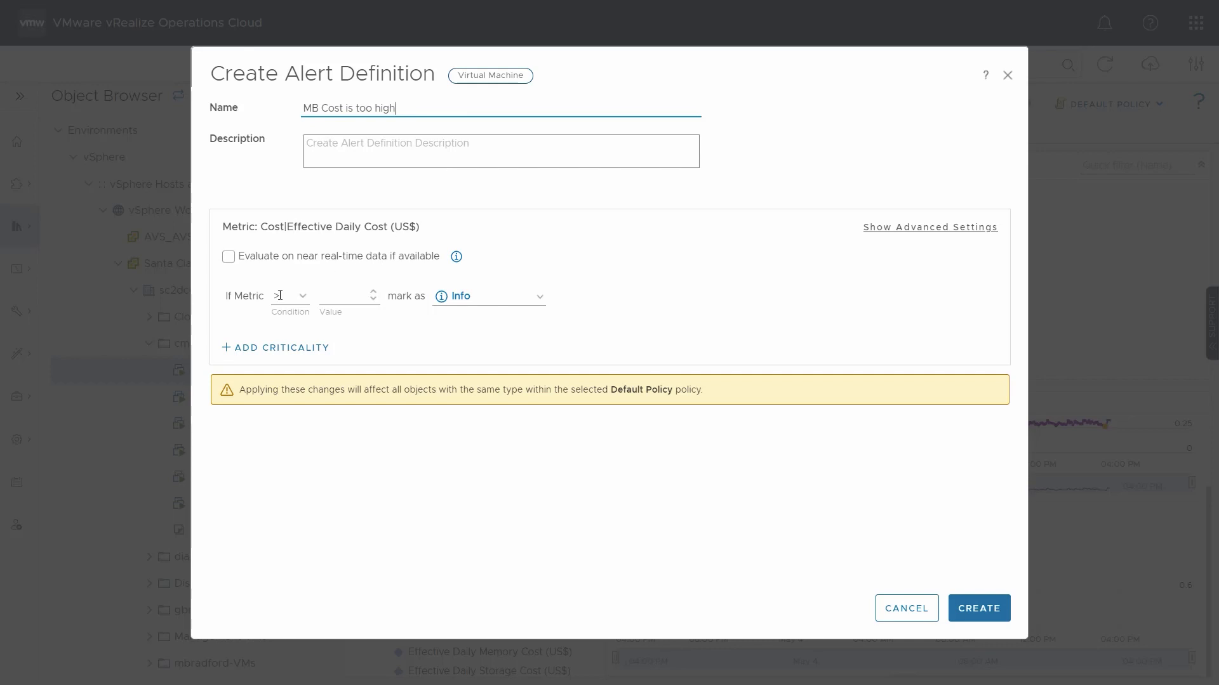
# Step: Set the cost condition to greater than 1 marked as Info, show the advanced settings, and create the alert definition
pyautogui.click(346, 298)
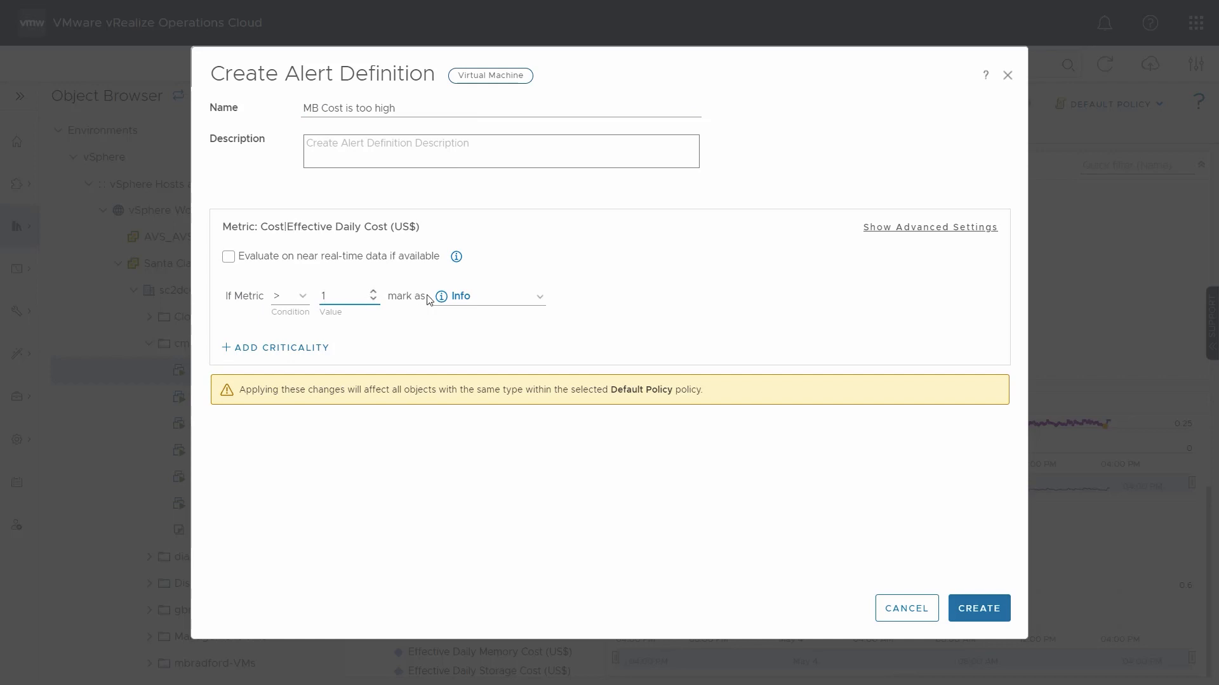
pyautogui.click(444, 338)
pyautogui.click(969, 227)
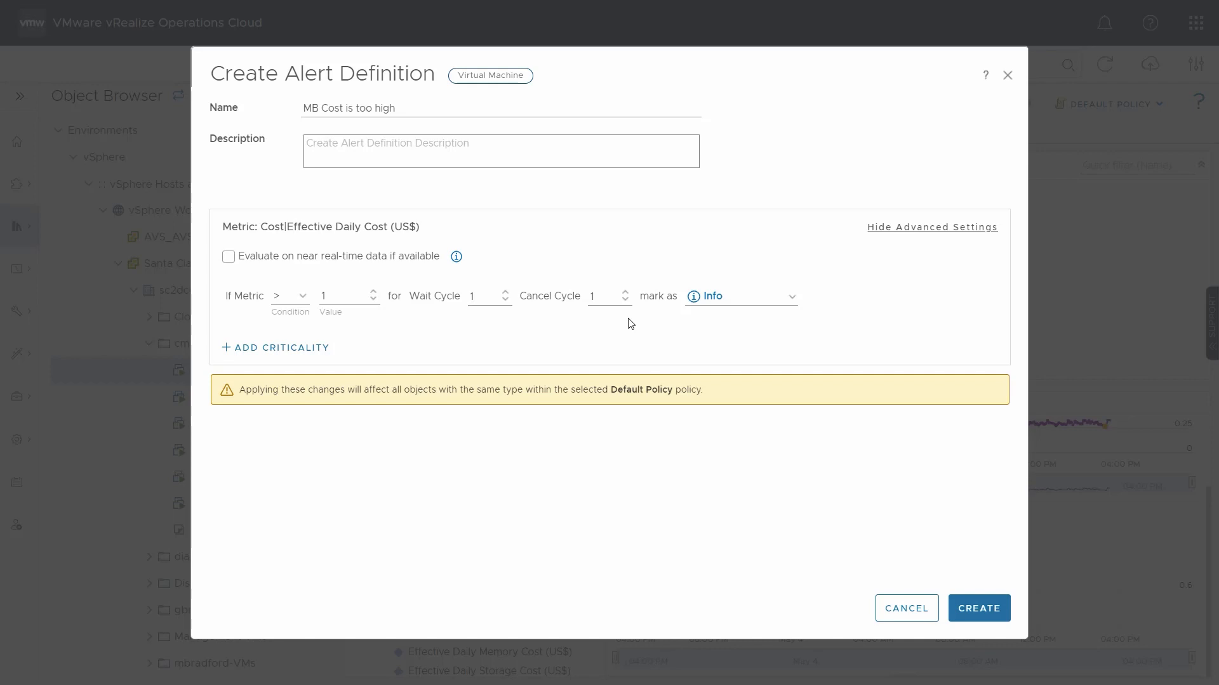
pyautogui.click(961, 606)
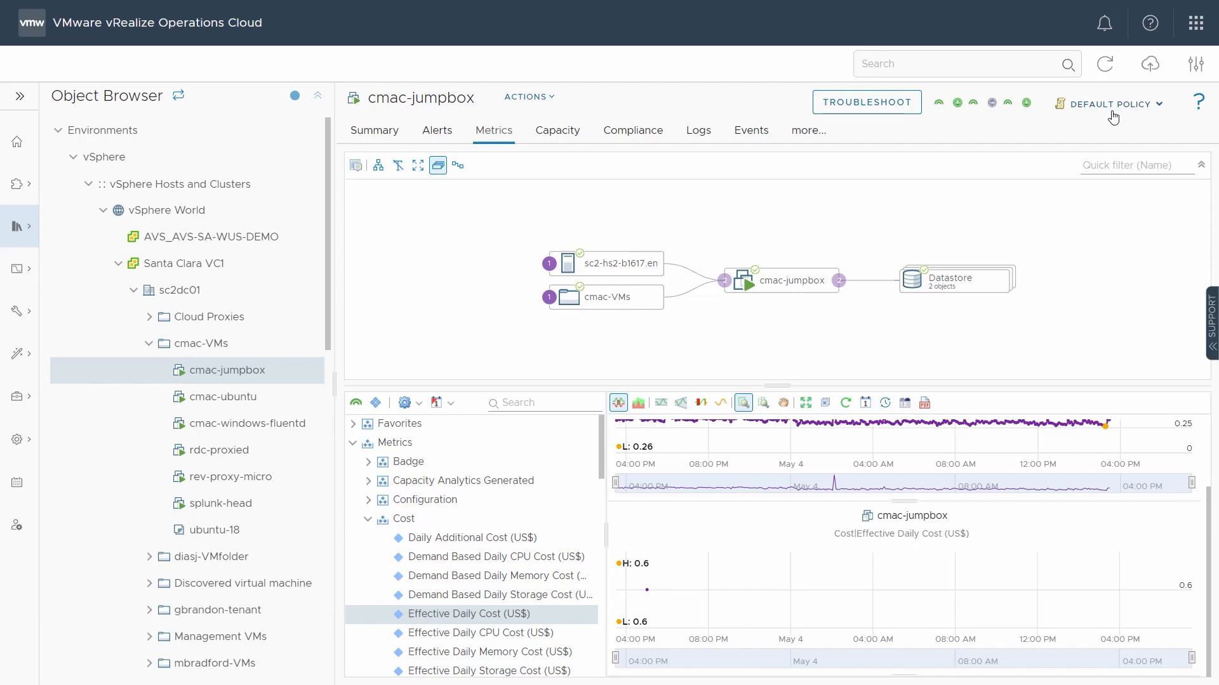
# Step: Go to the alert definitions in the alert configuration and filter them by "MB Cost"
pyautogui.click(14, 442)
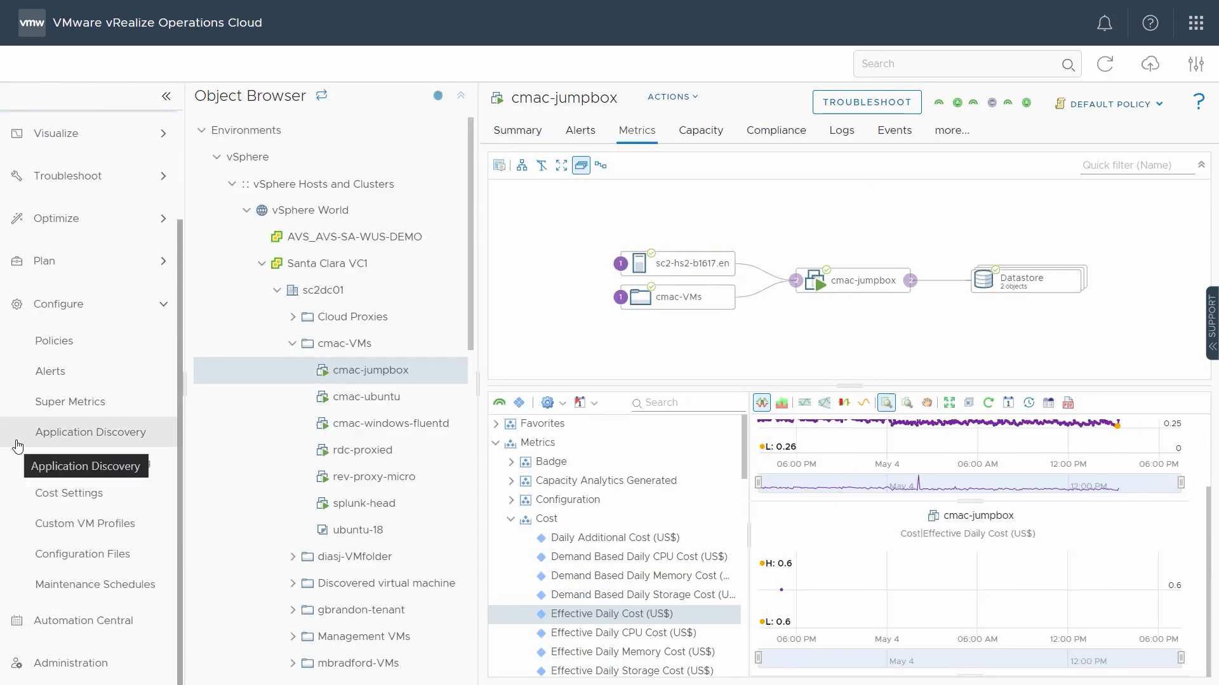
pyautogui.click(74, 373)
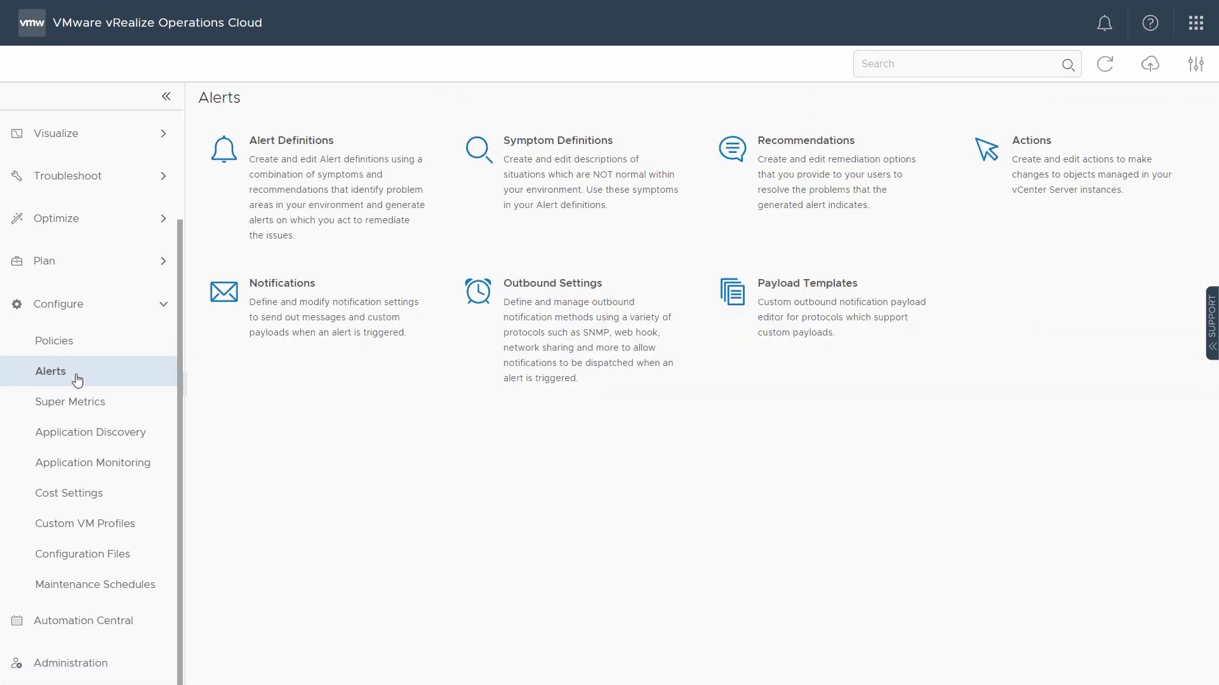
pyautogui.click(339, 192)
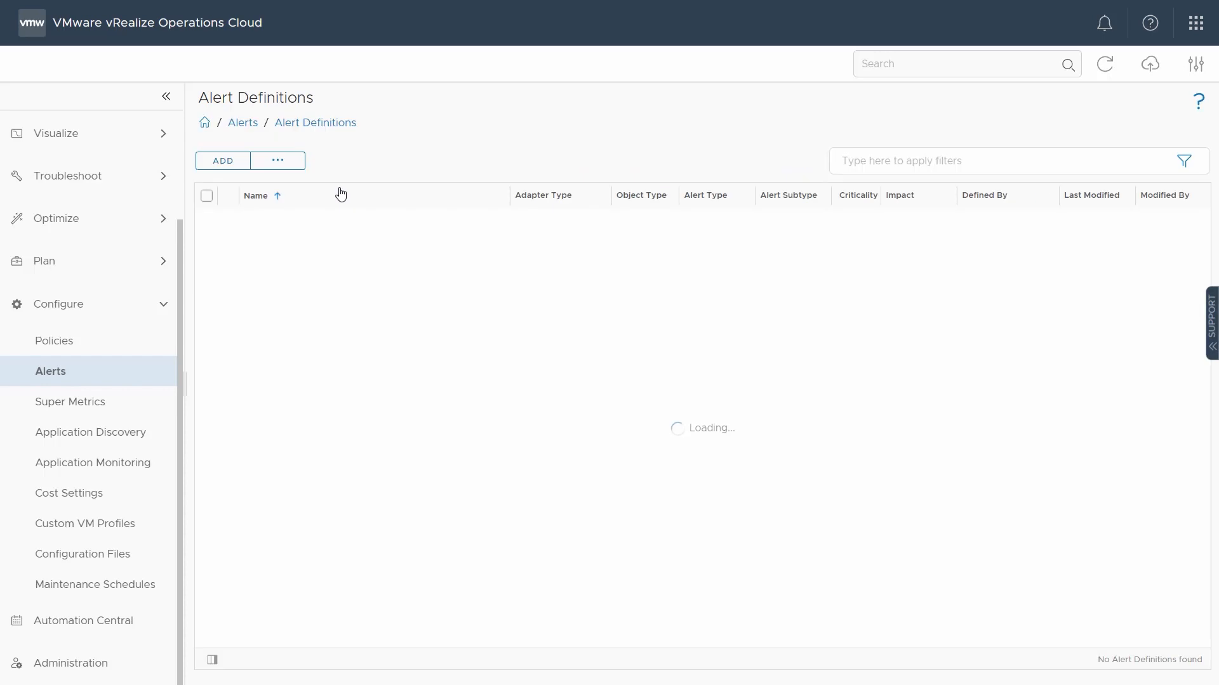
pyautogui.click(939, 163)
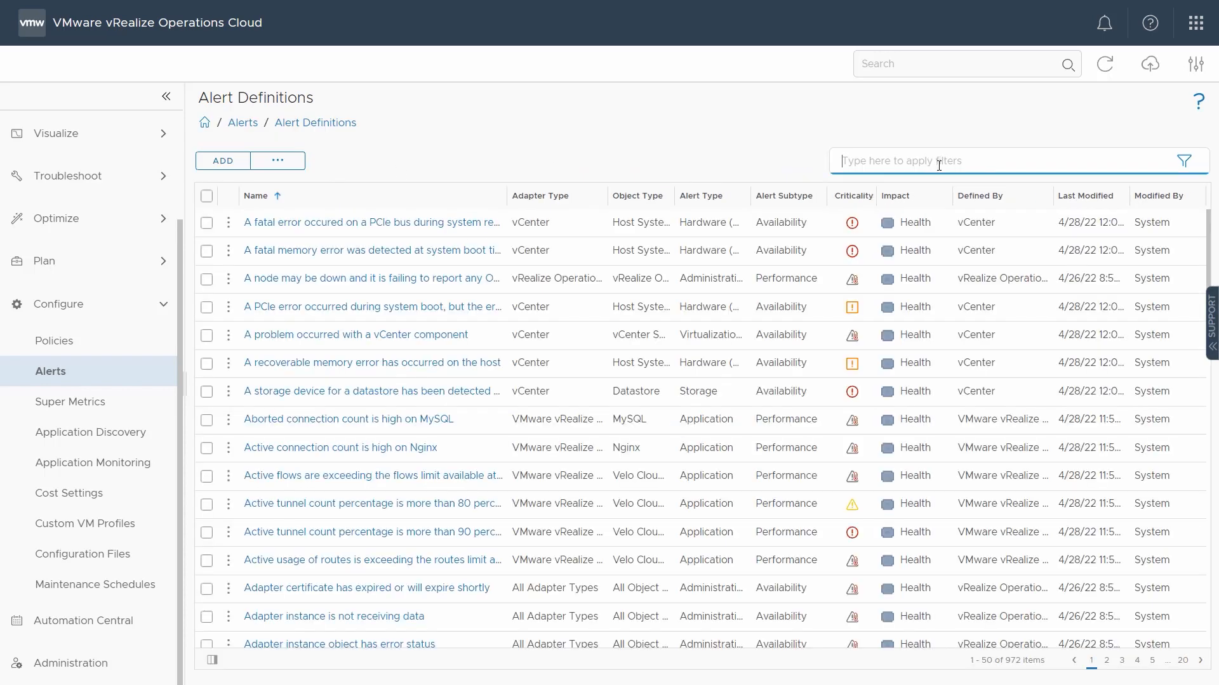
pyautogui.write('MB Cost')
pyautogui.press('Return')
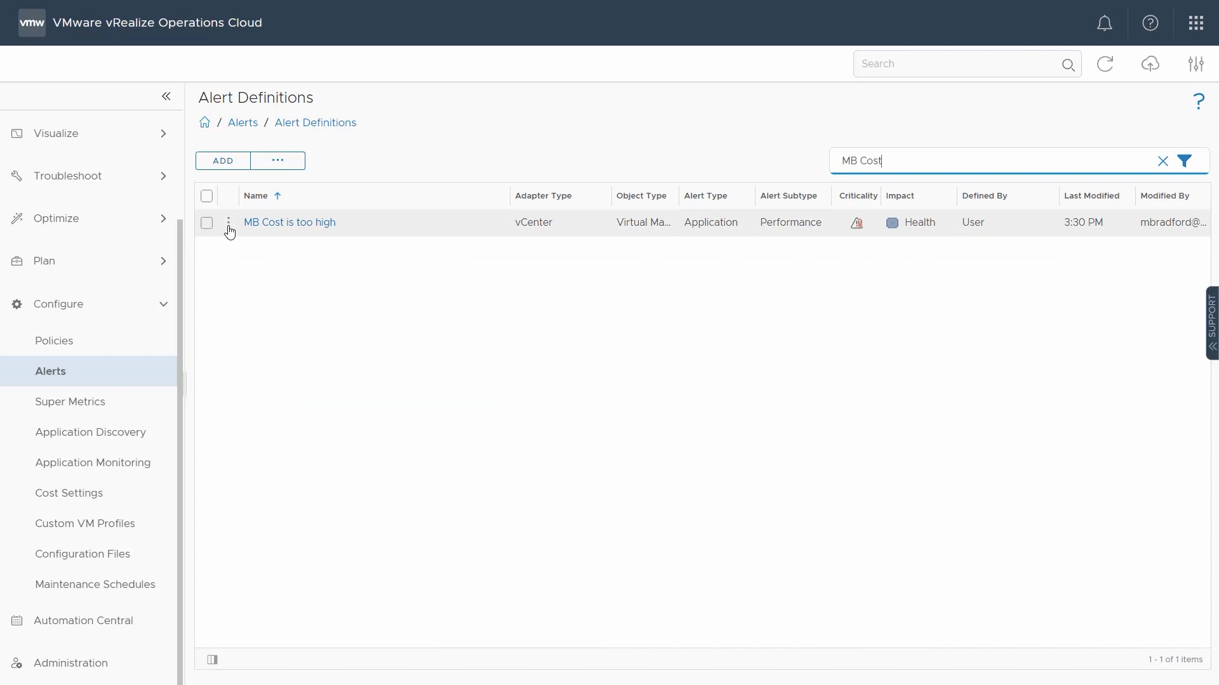
# Step: Edit the "MB Cost is too high" alert definition, setting its Effective Daily Cost condition value to 10, and save the update
pyautogui.click(233, 224)
pyautogui.click(264, 198)
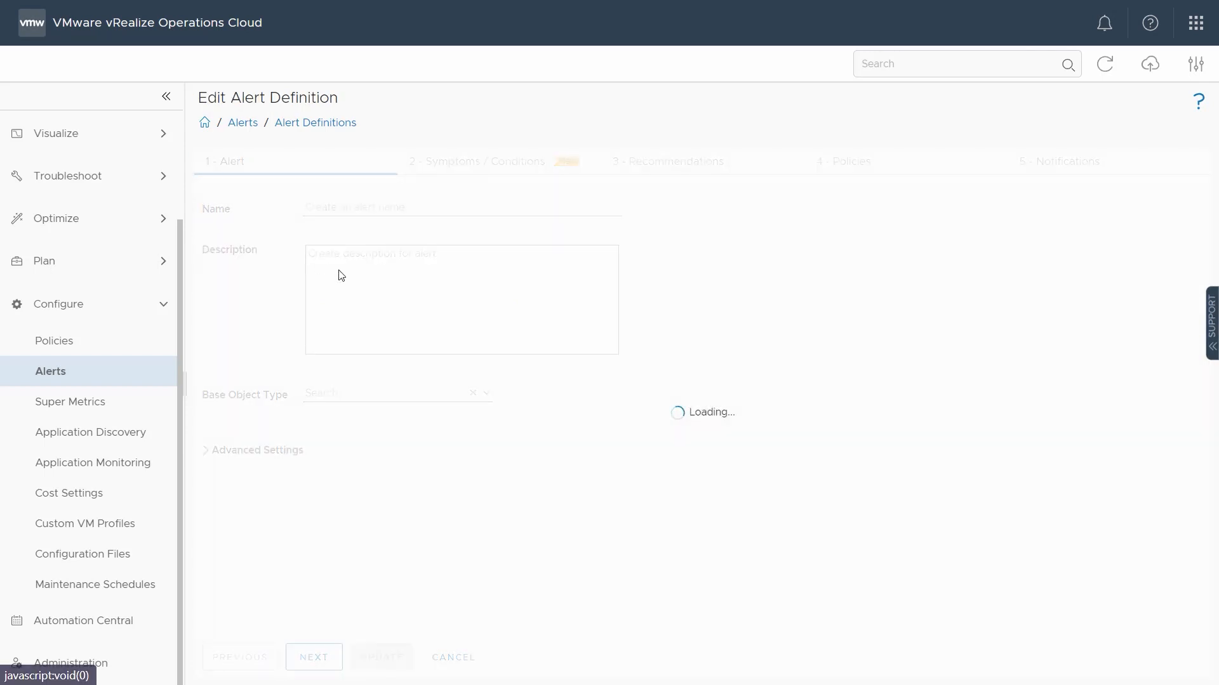
pyautogui.click(490, 165)
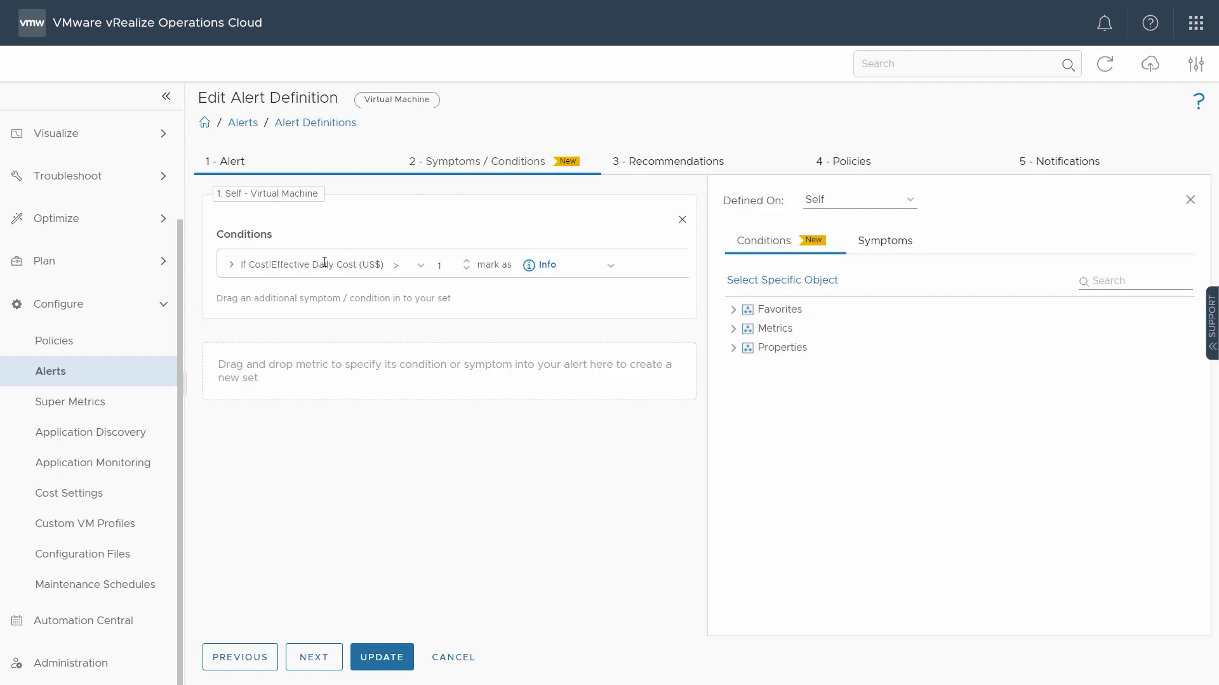
pyautogui.doubleClick(439, 265)
pyautogui.write('10')
pyautogui.click(403, 654)
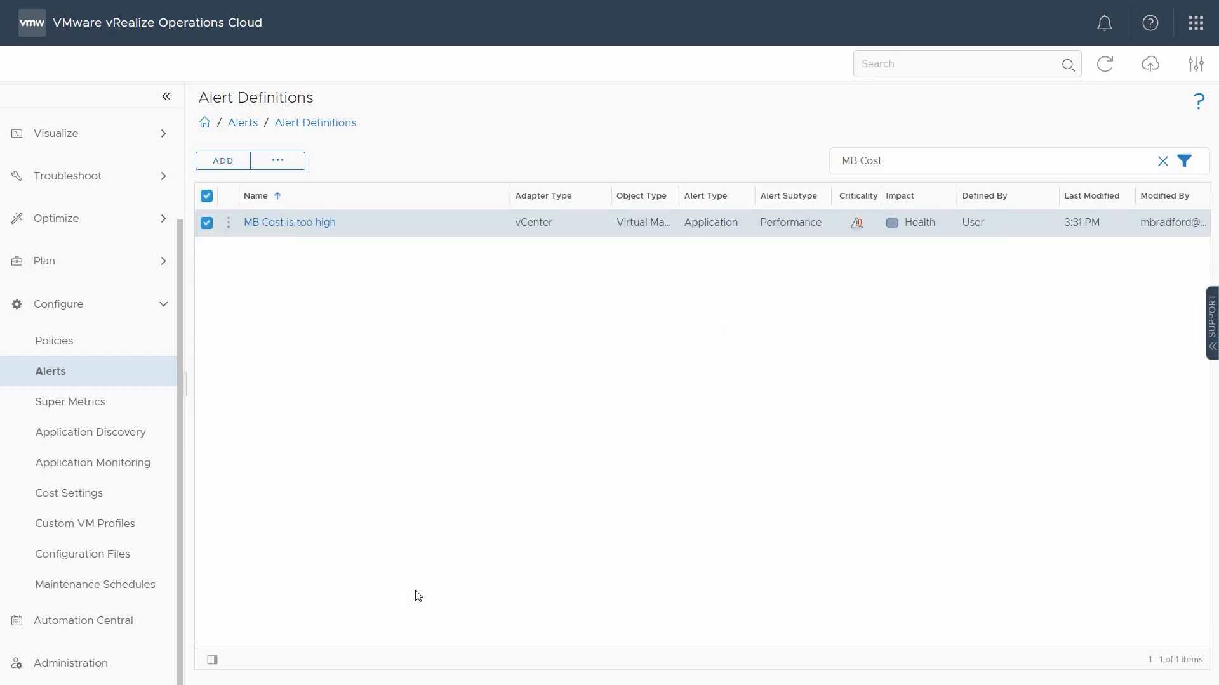
# Step: Delete the "MB Cost is too high" alert definition, confirm the deletion, and return to the alert configuration overview
pyautogui.click(231, 223)
pyautogui.click(272, 213)
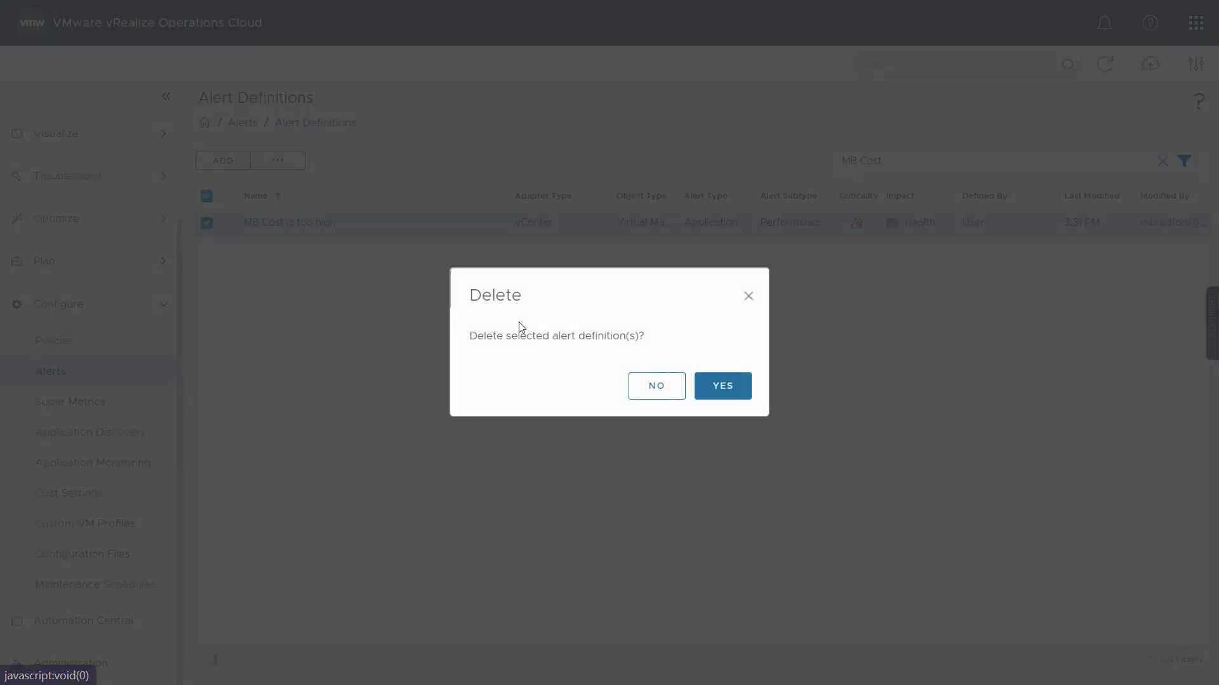
pyautogui.click(720, 396)
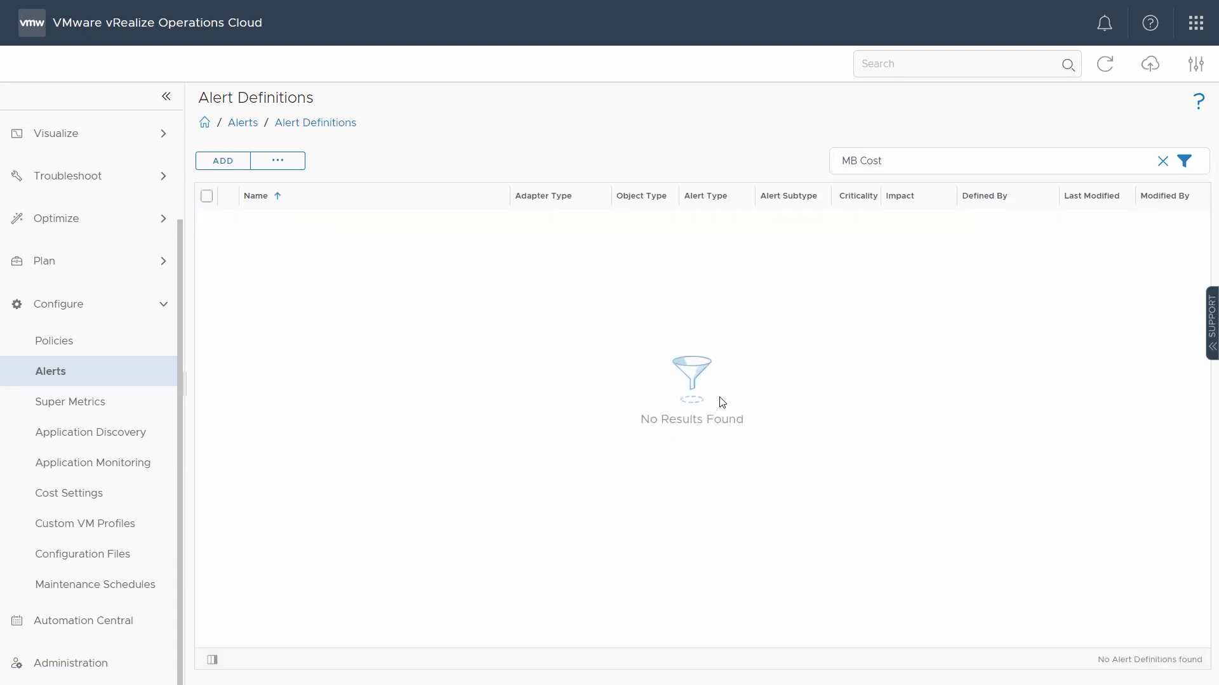
pyautogui.click(68, 380)
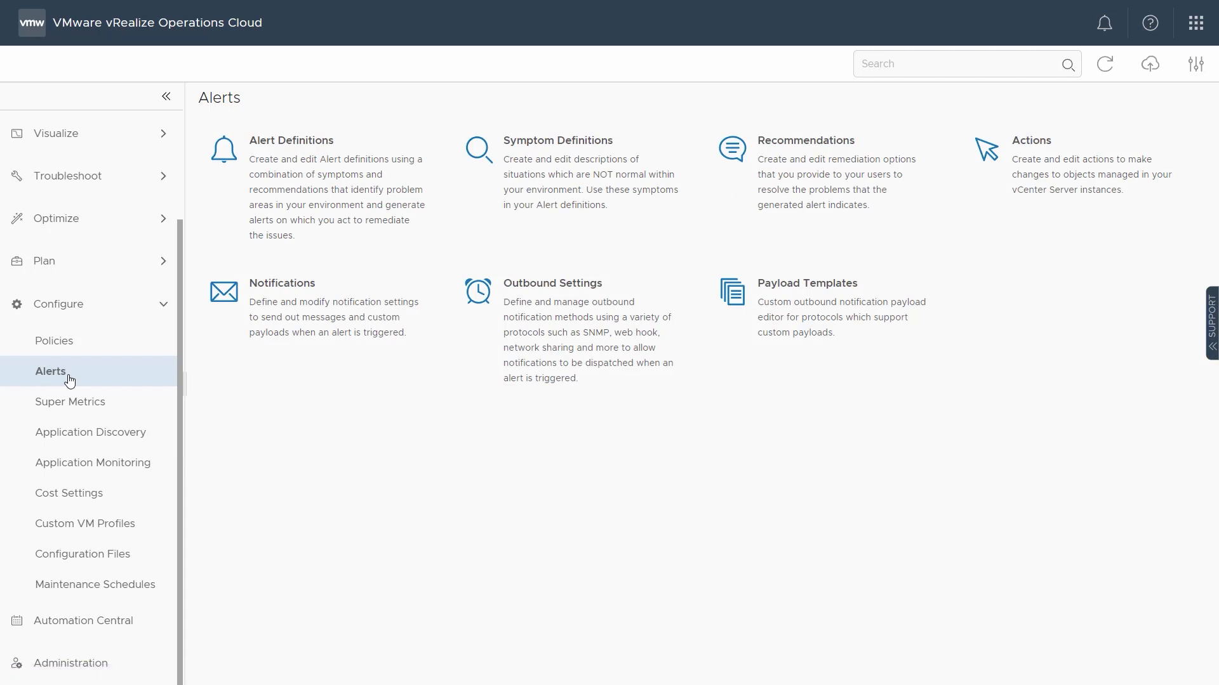
# Step: Inspect the "Delete Unused Snapshots for VM" alert action and open the recommendation associated with it
pyautogui.click(1063, 184)
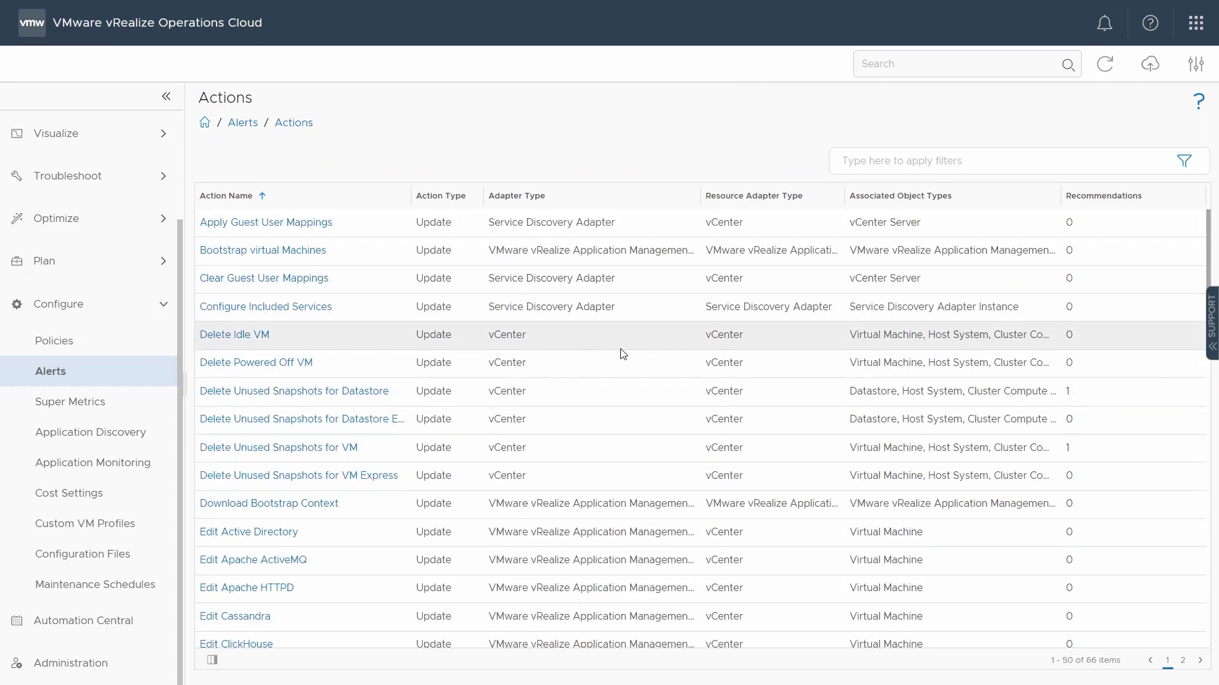
pyautogui.click(306, 453)
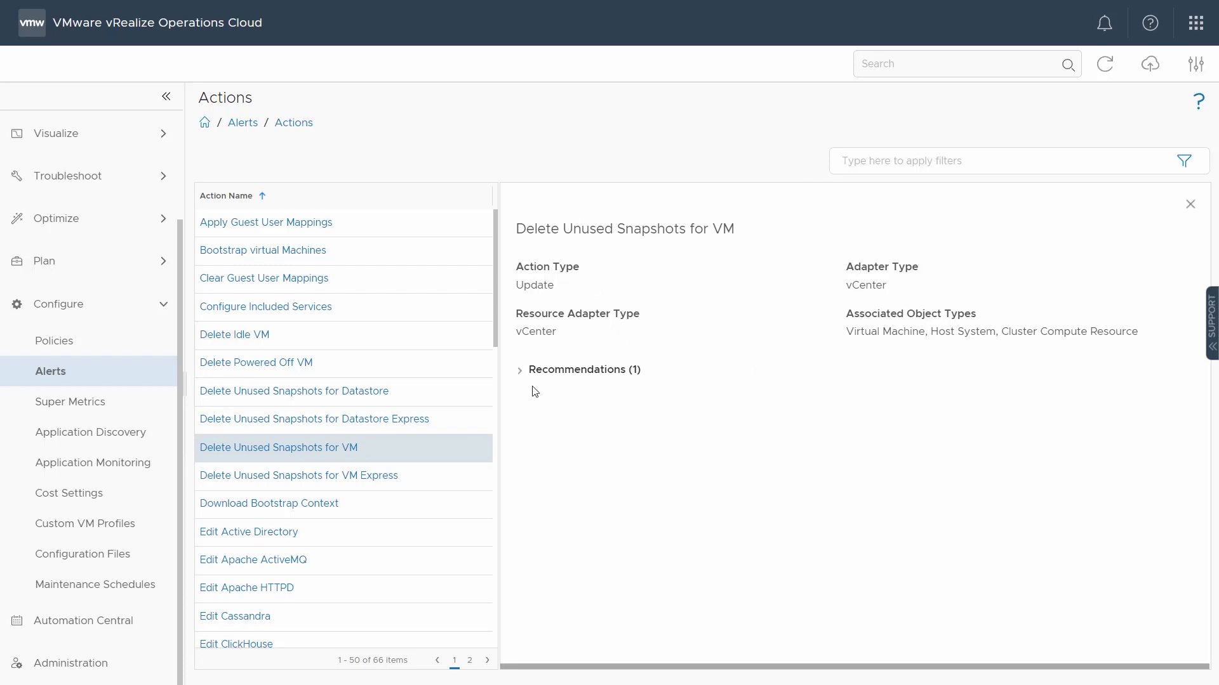
pyautogui.click(519, 370)
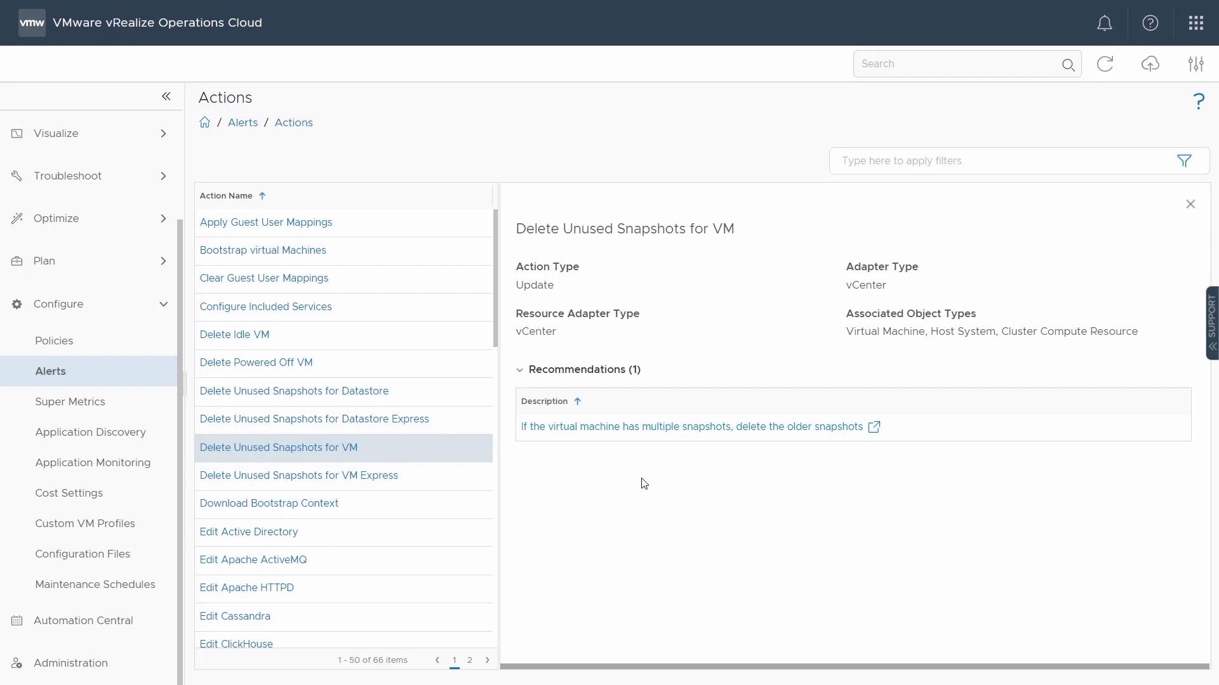
pyautogui.click(661, 428)
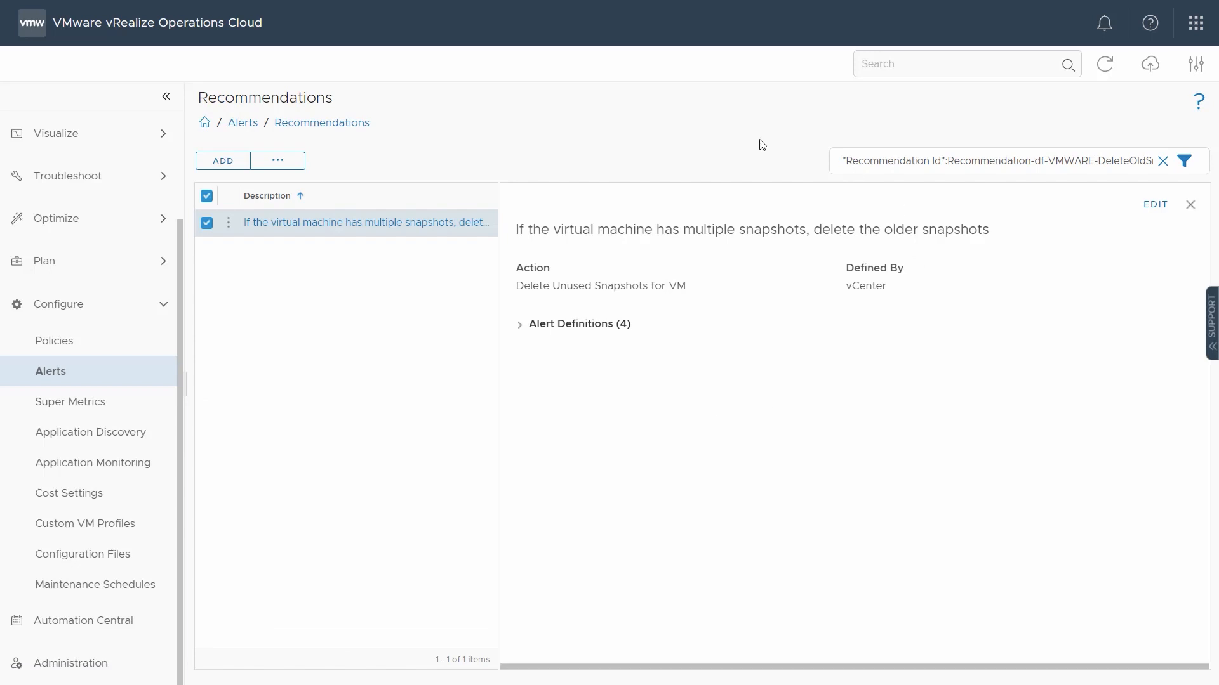
# Step: Review the alert definitions using the older-snapshots recommendation, open it for editing, and remove it from all of them
pyautogui.click(520, 330)
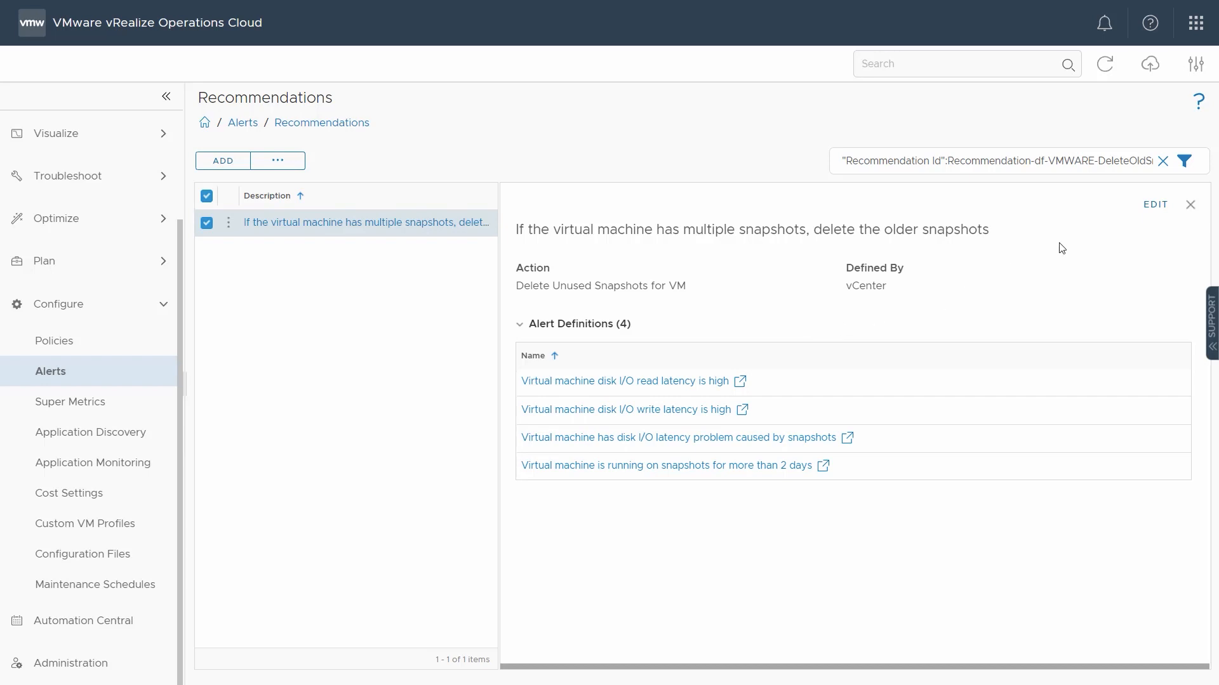
pyautogui.click(1145, 210)
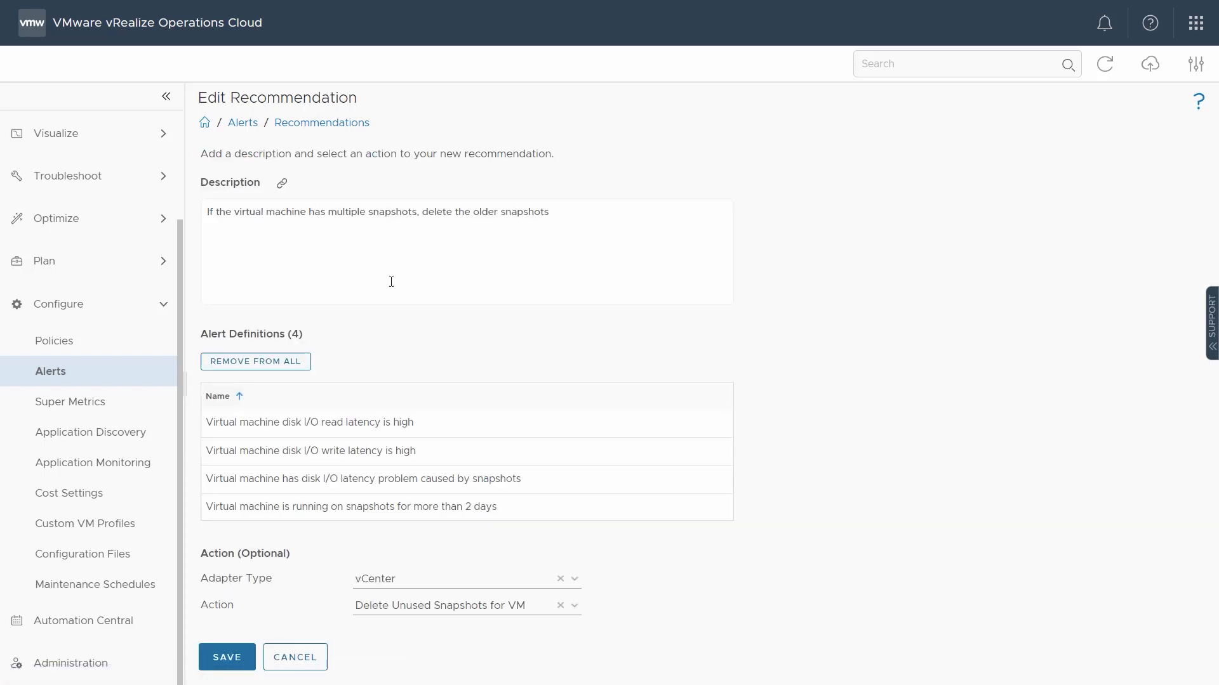
pyautogui.click(281, 367)
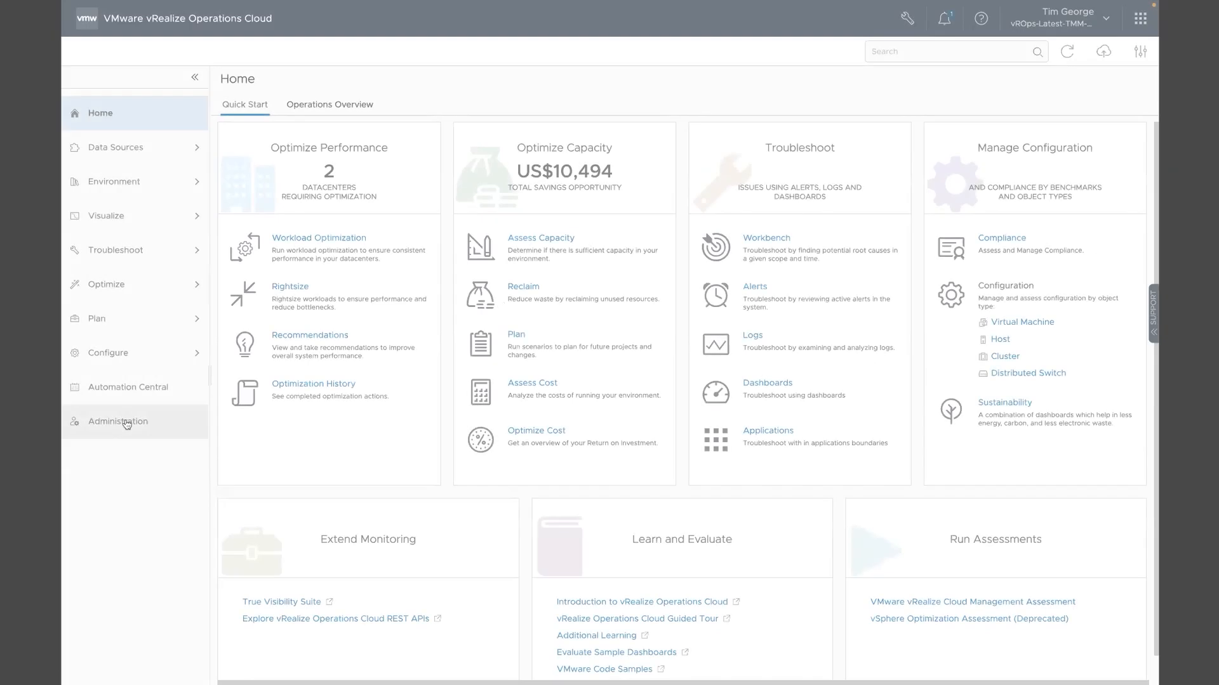
# Step: Go to the administration page, search its settings for "glo", and clear the search
pyautogui.click(124, 421)
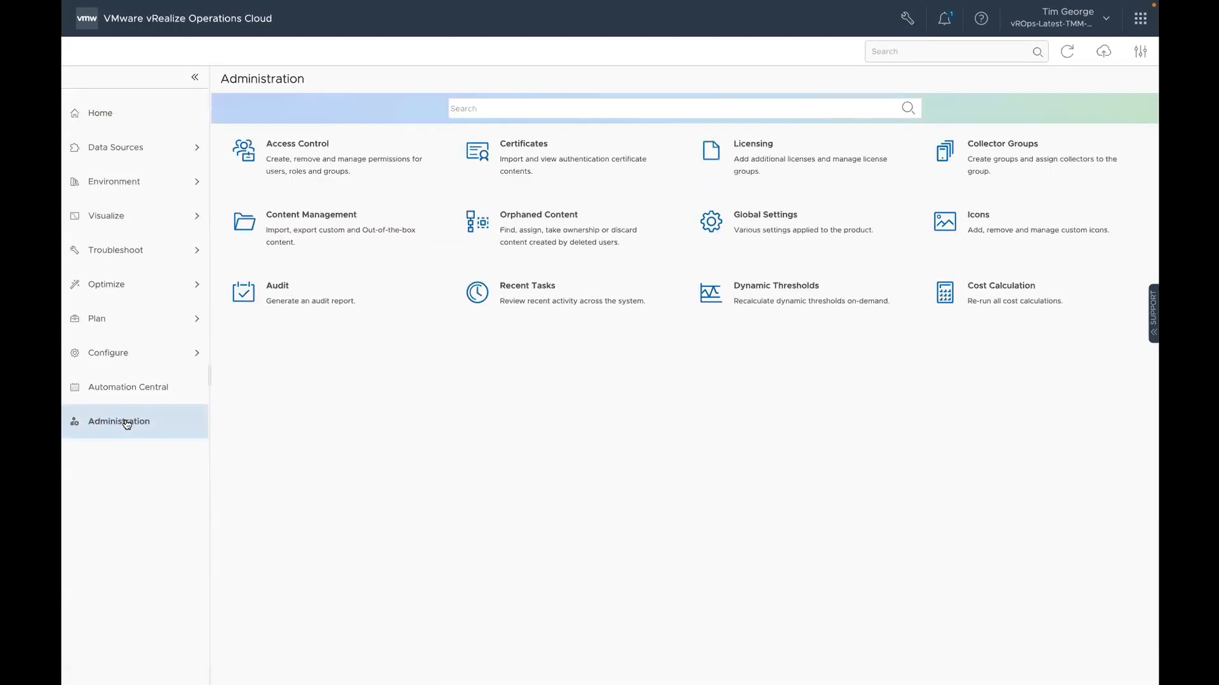
pyautogui.click(472, 109)
pyautogui.write('glo')
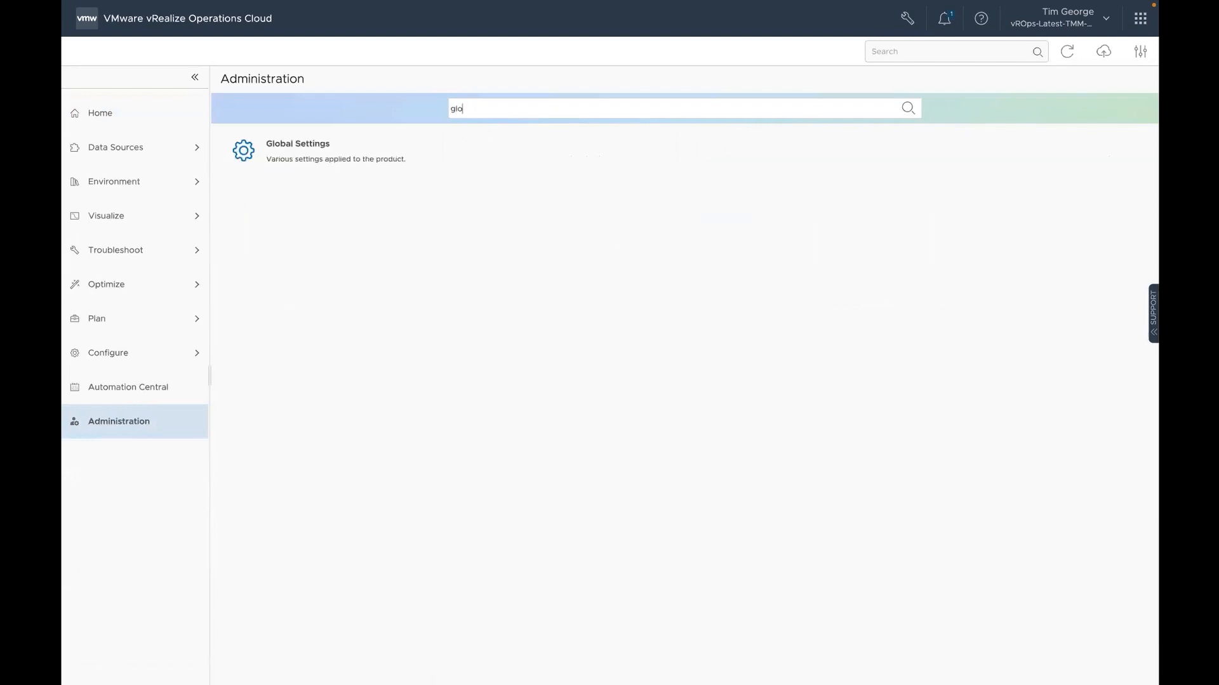
pyautogui.press('BackSpace')
pyautogui.press('BackSpace')
pyautogui.press('BackSpace')
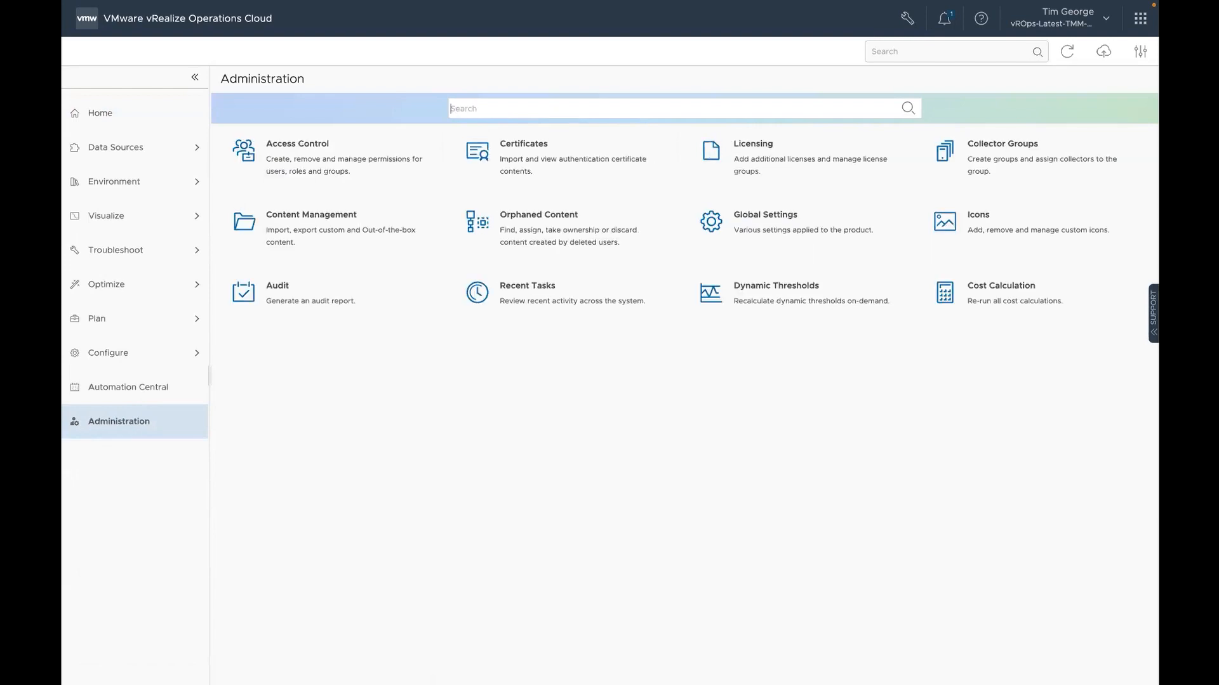
# Step: Search the administration settings for "user" and for "roles", clearing the search after each
pyautogui.write('user')
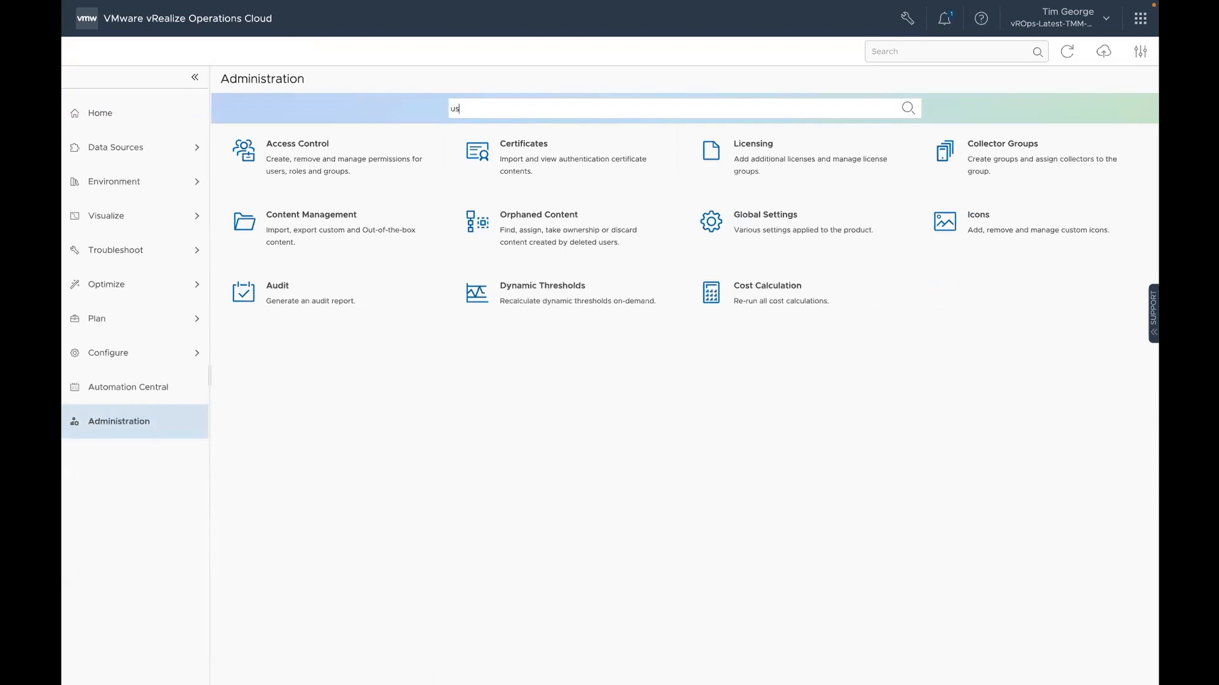
pyautogui.press('BackSpace')
pyautogui.press('BackSpace')
pyautogui.press('BackSpace')
pyautogui.write('roles')
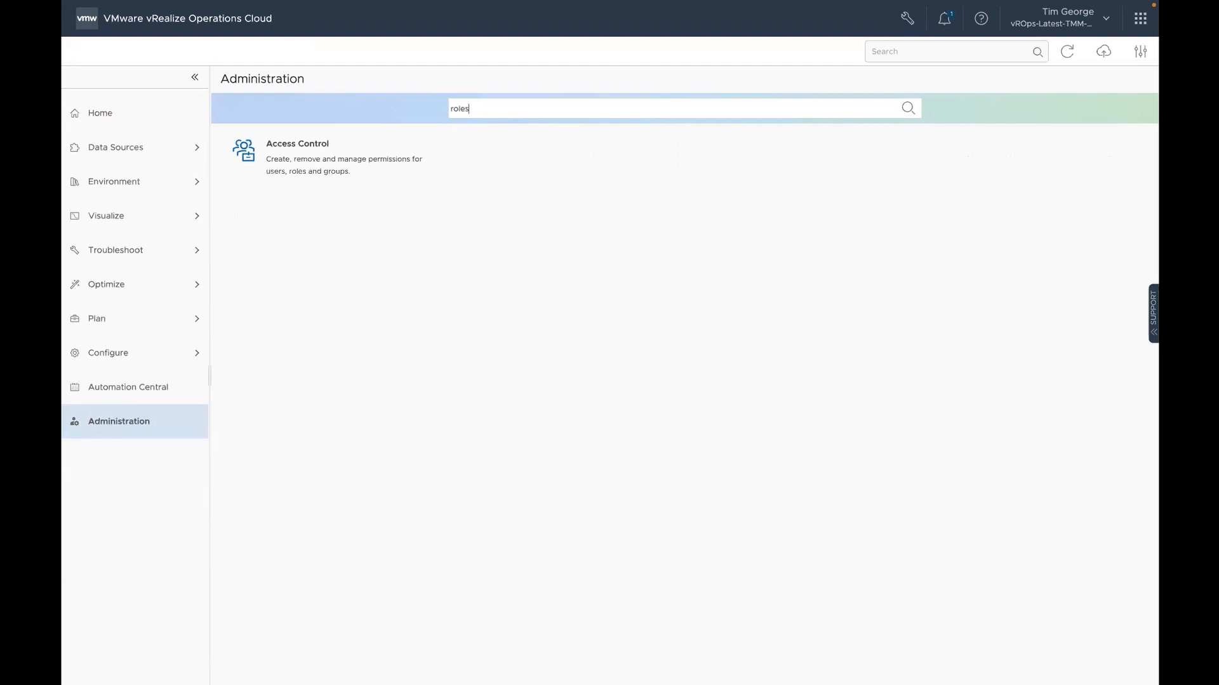
pyautogui.press('BackSpace')
pyautogui.press('BackSpace')
pyautogui.press('BackSpace')
pyautogui.press('BackSpace')
pyautogui.press('BackSpace')
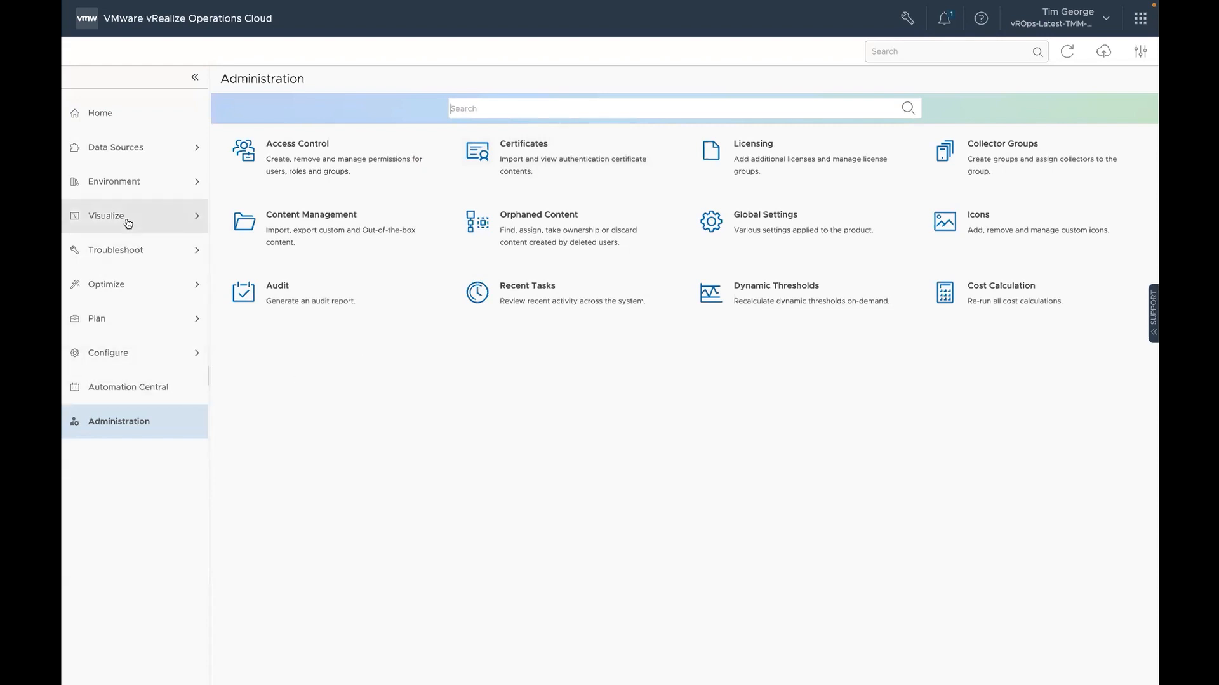
# Step: Go to the troubleshooting alerts list and expand its filter to show the additional criteria
pyautogui.click(130, 255)
pyautogui.click(124, 286)
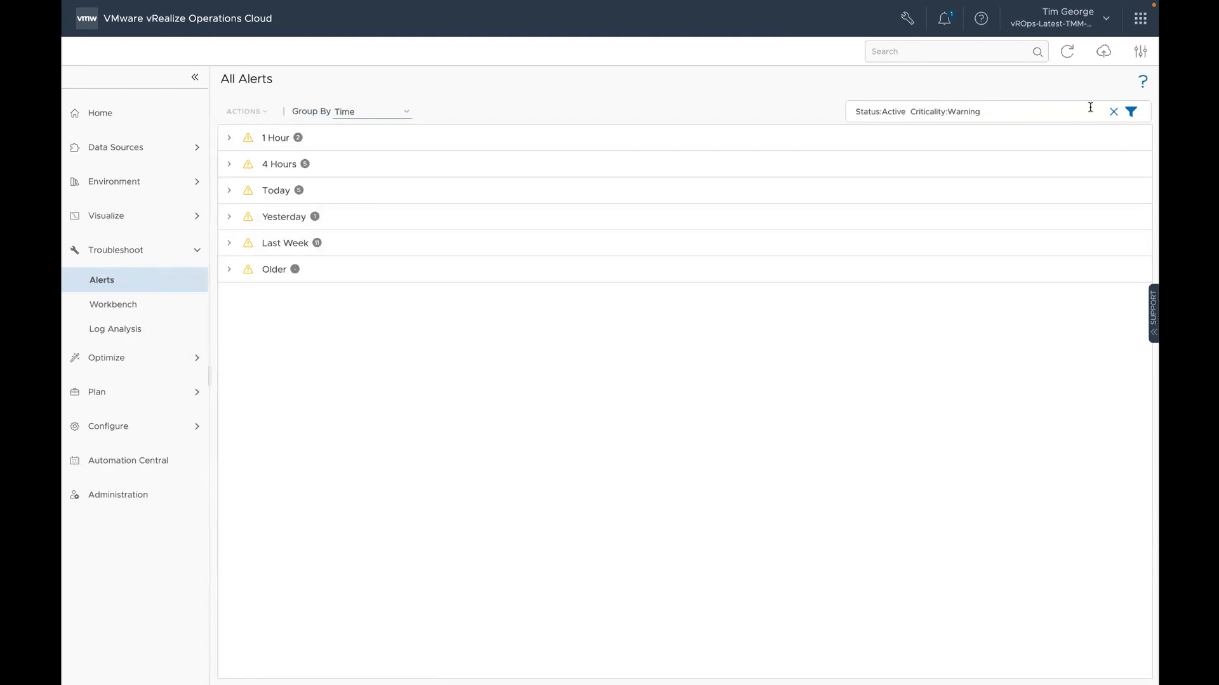
pyautogui.click(1130, 111)
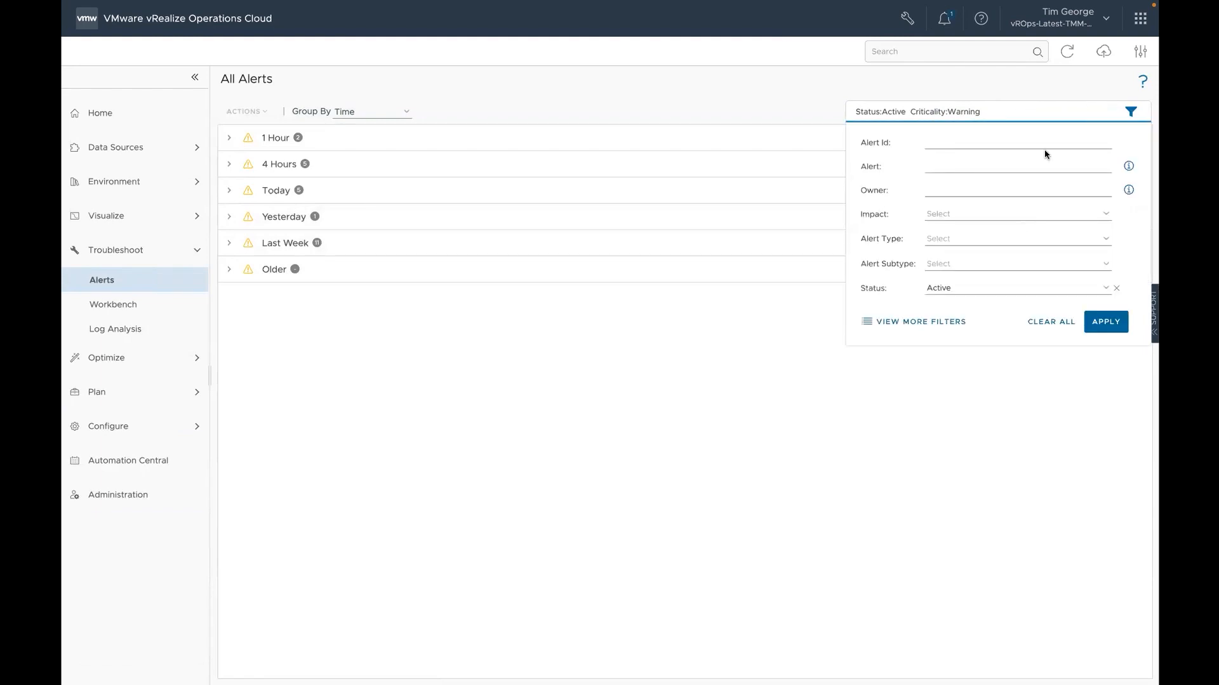
pyautogui.click(902, 324)
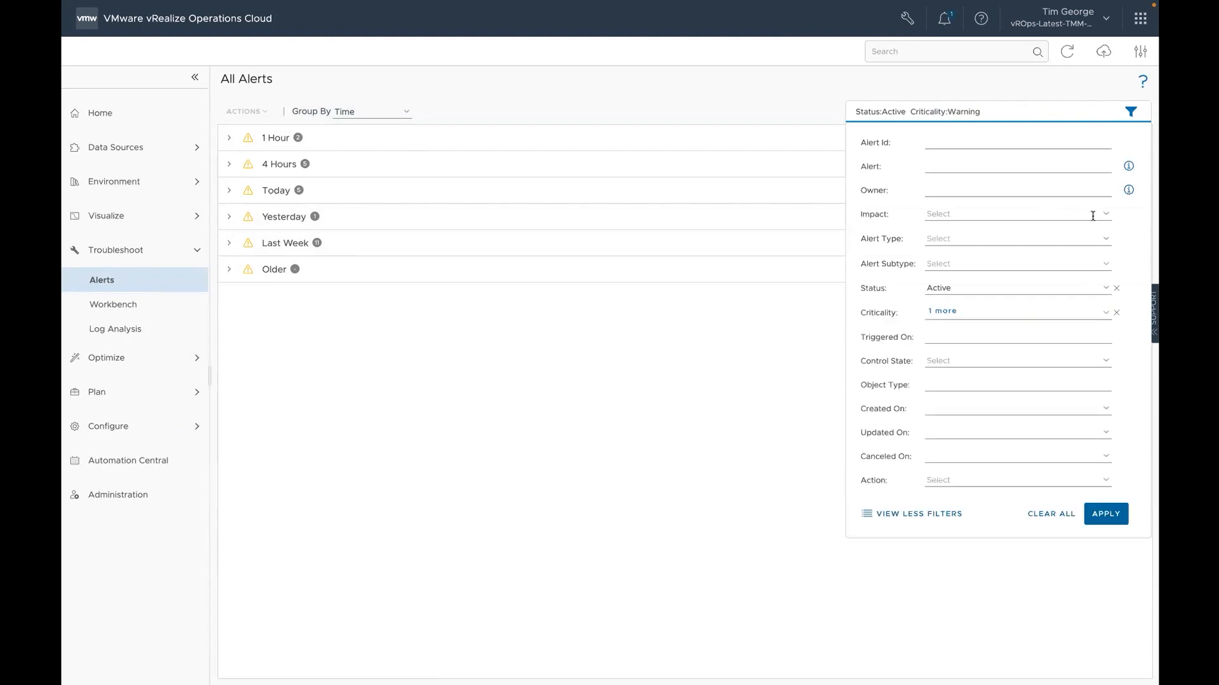
# Step: Filter the active warning alerts by the alert types Storage and Network
pyautogui.click(1101, 240)
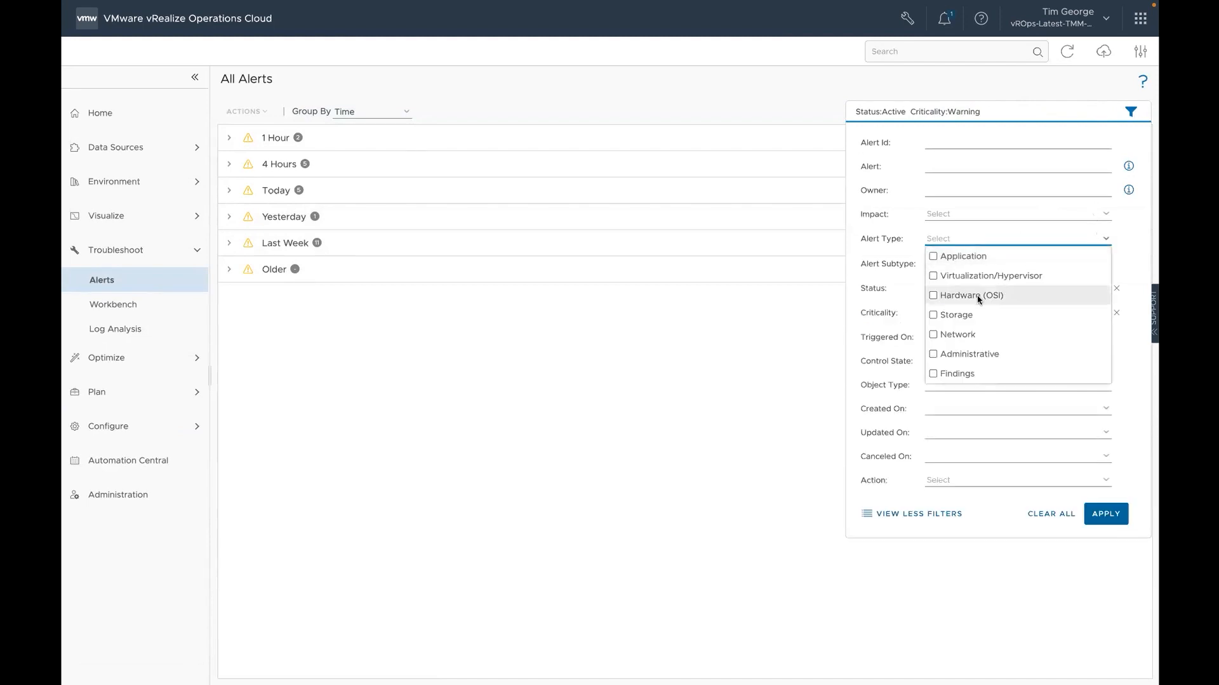
pyautogui.click(930, 315)
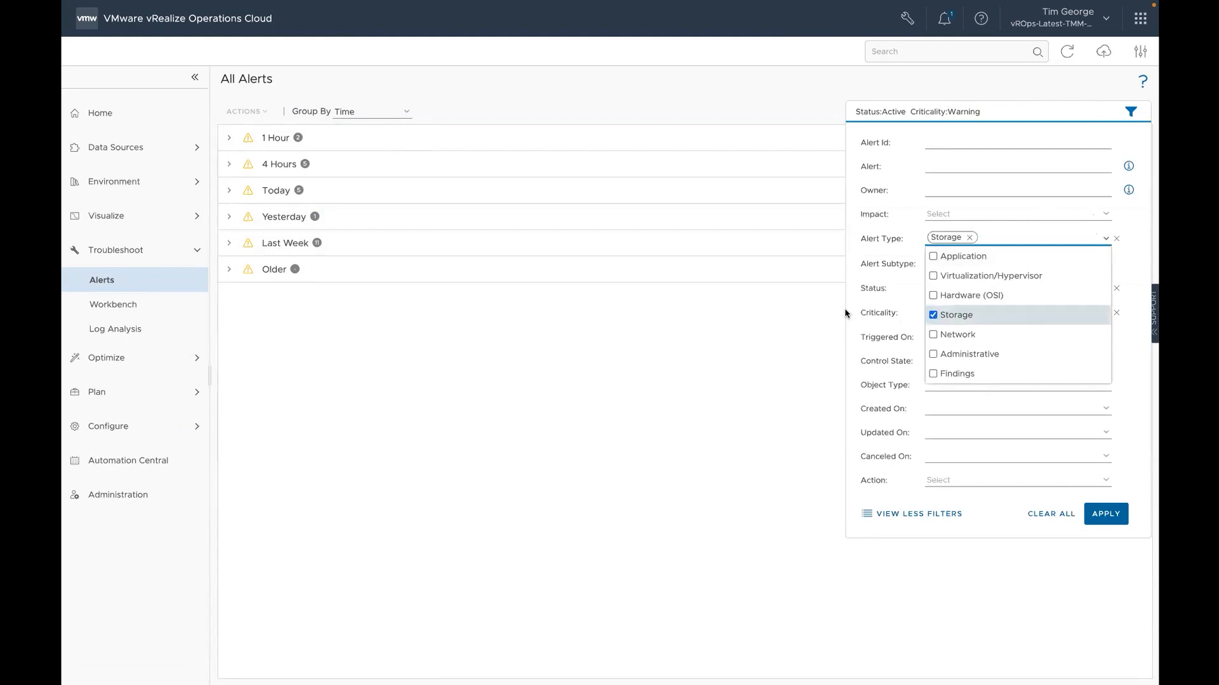
pyautogui.click(933, 334)
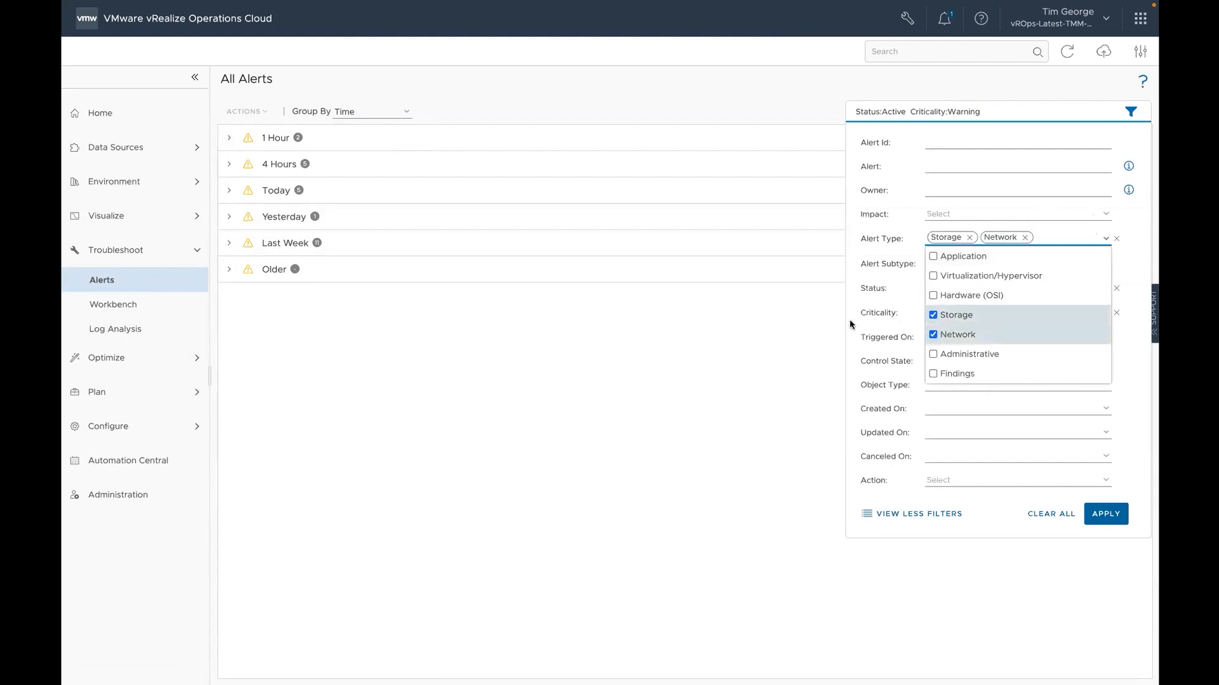
pyautogui.click(851, 300)
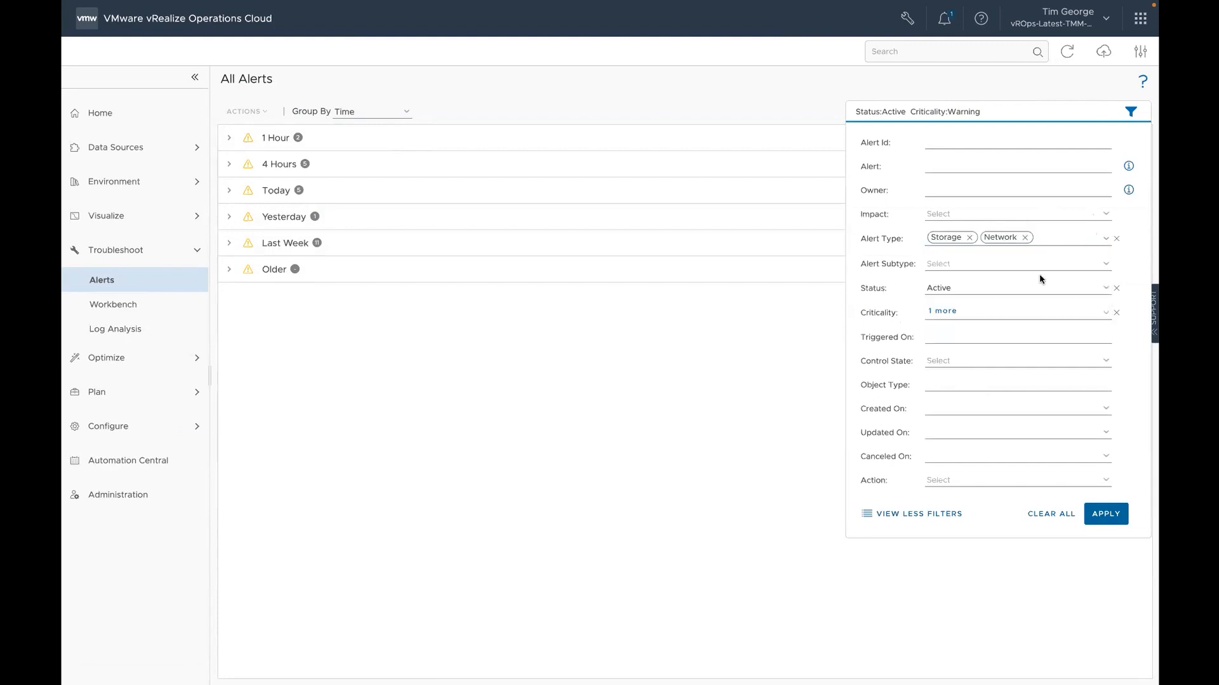
pyautogui.click(1105, 267)
pyautogui.click(1105, 265)
pyautogui.click(1106, 513)
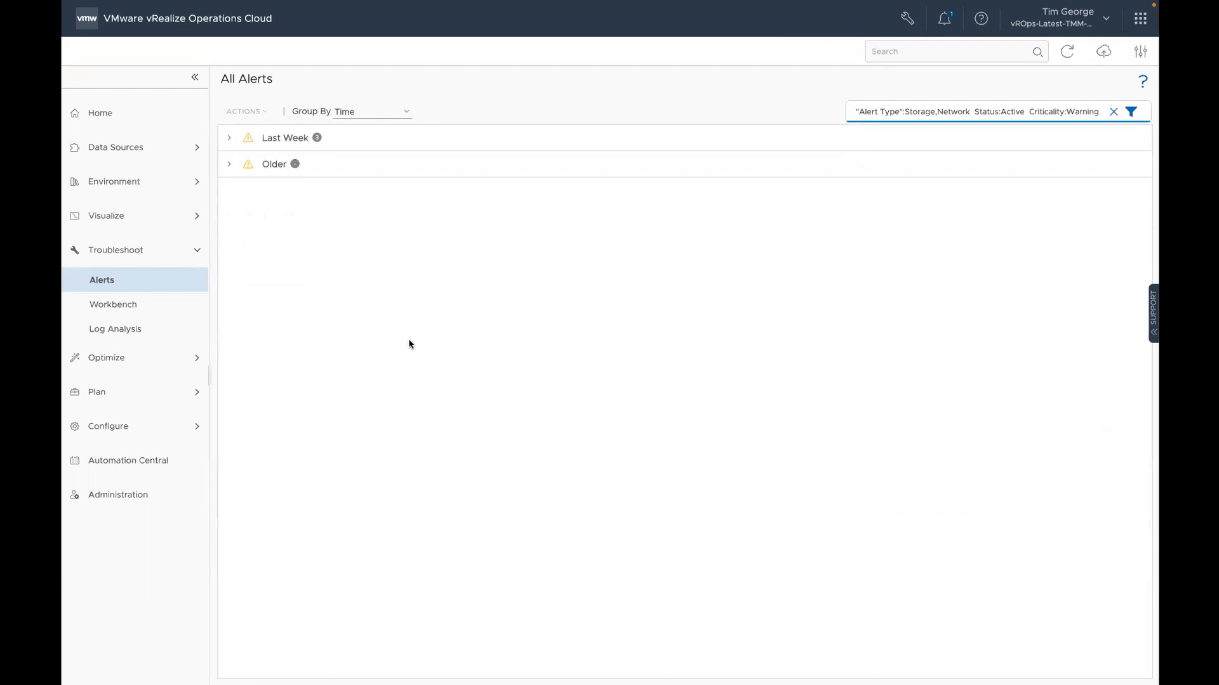
# Step: Go to the environment inventory and show all available filter fields for its objects
pyautogui.click(116, 184)
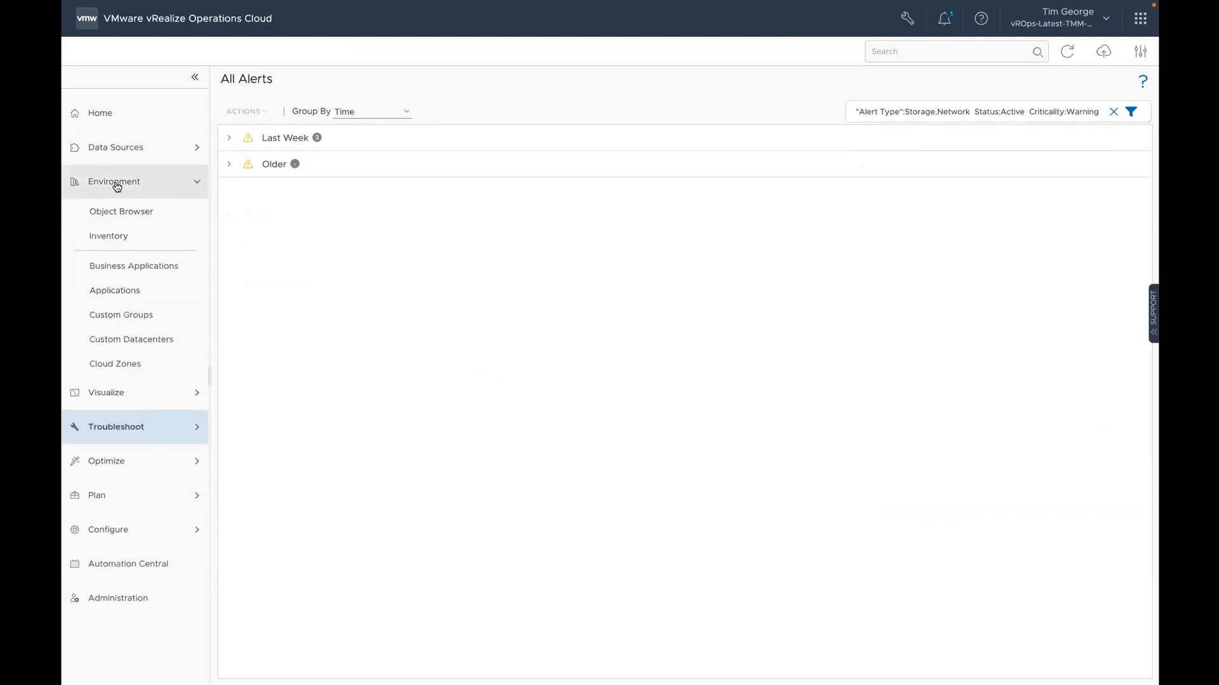
pyautogui.click(121, 244)
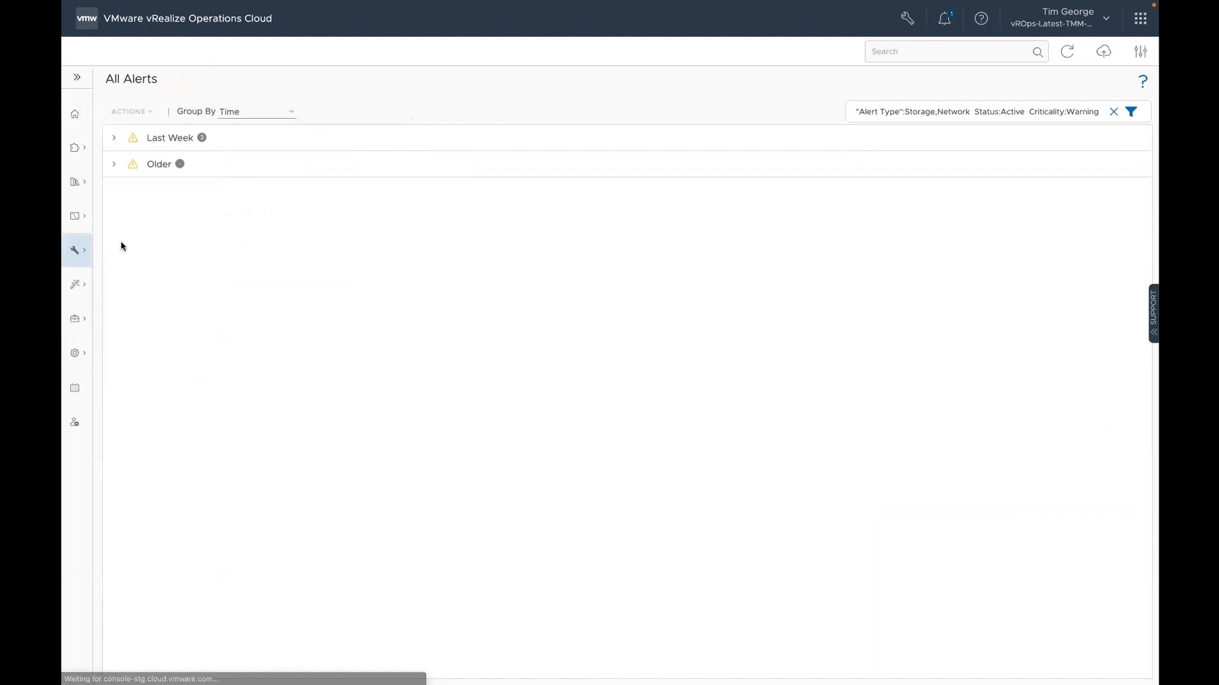
pyautogui.click(1129, 134)
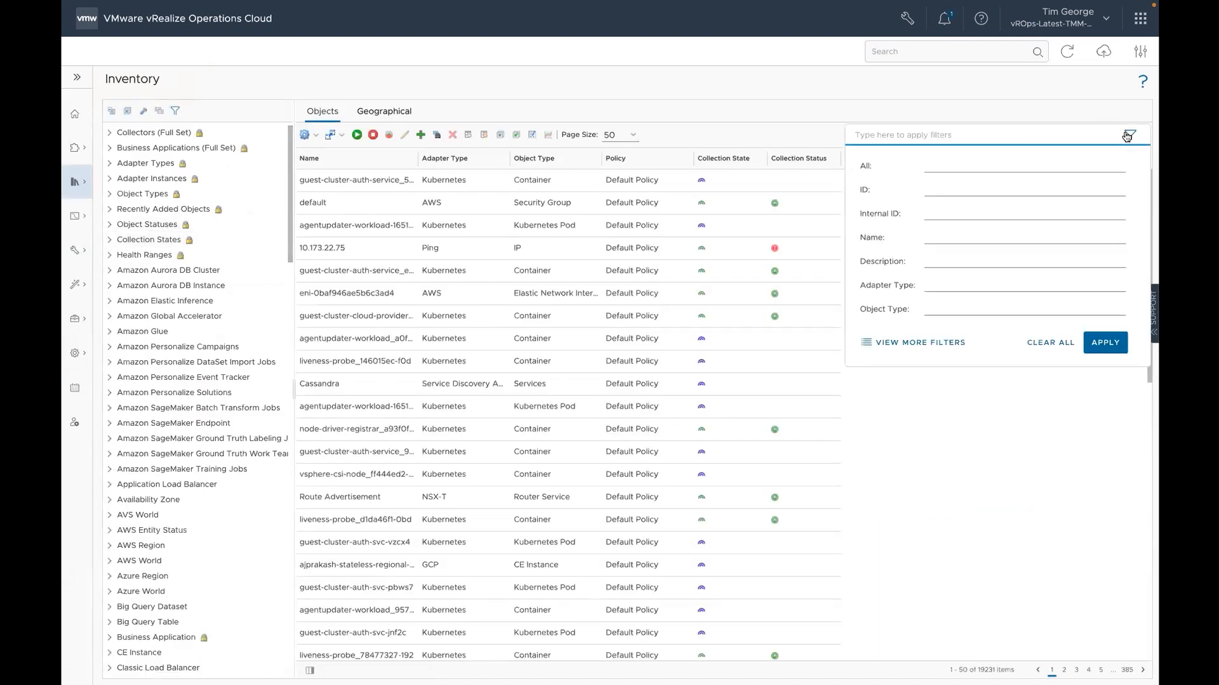
pyautogui.click(914, 344)
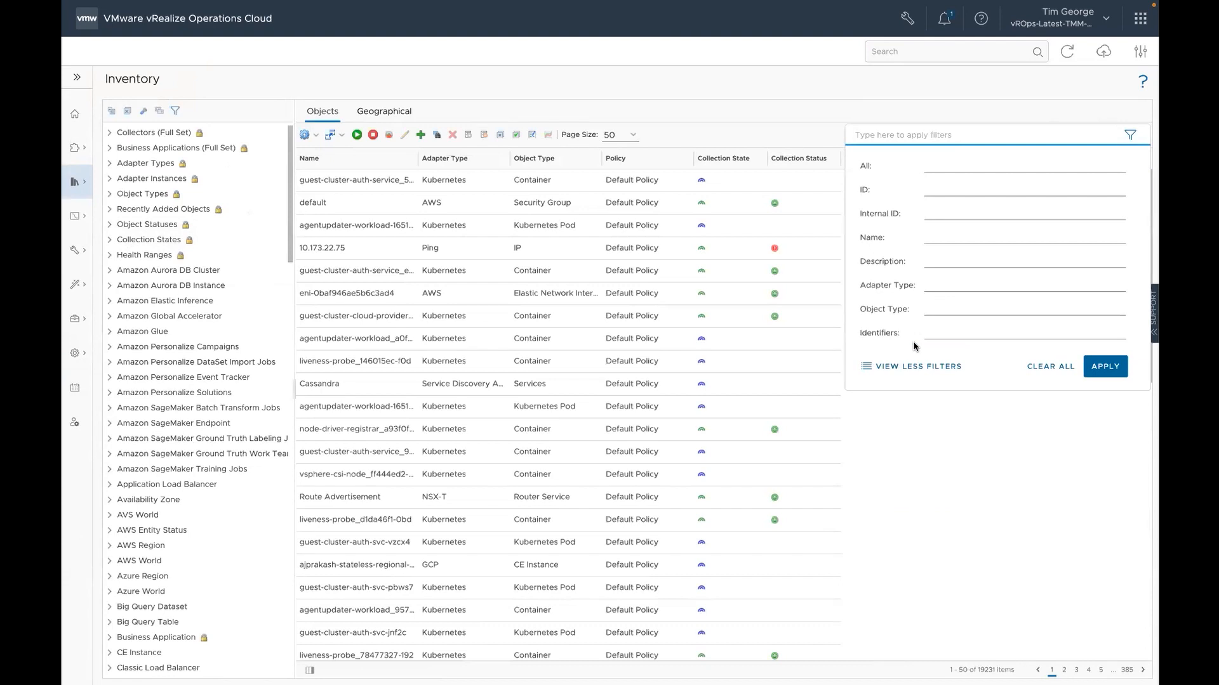
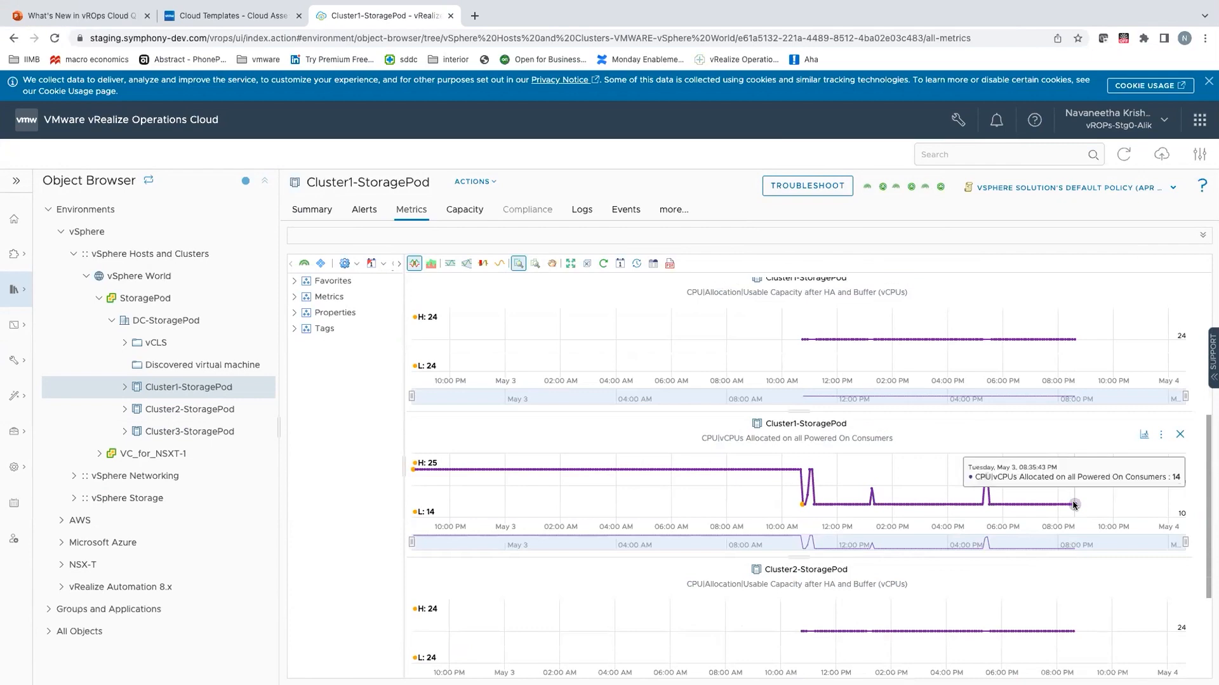
# Step: Examine the usable capacity and allocated vCPU metric charts for Cluster1-StoragePod and Cluster2-StoragePod
pyautogui.scroll(-3, 1074, 504)
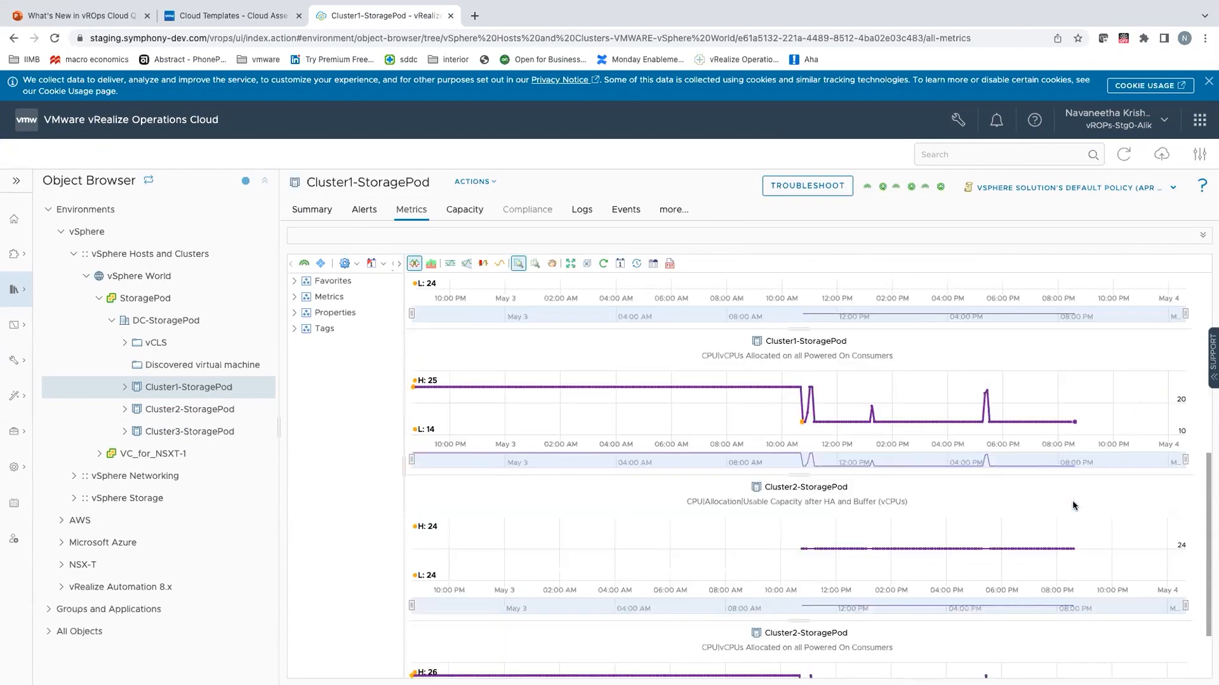
pyautogui.scroll(-3, 1073, 506)
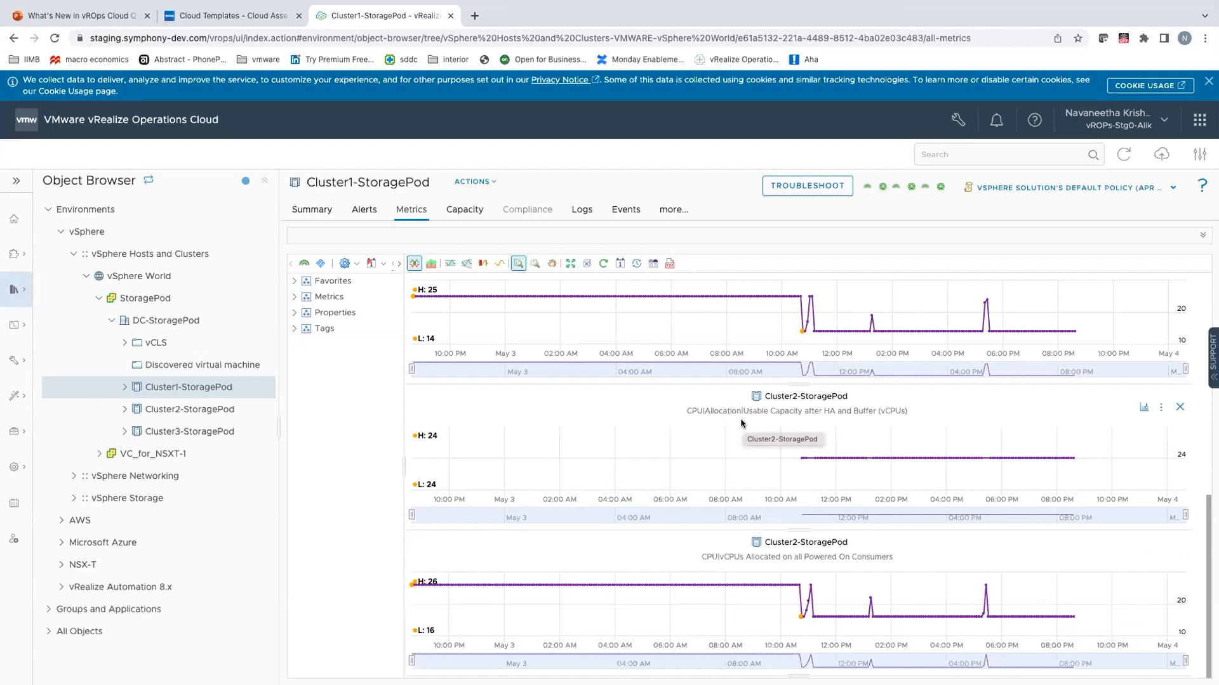
pyautogui.moveTo(714, 442)
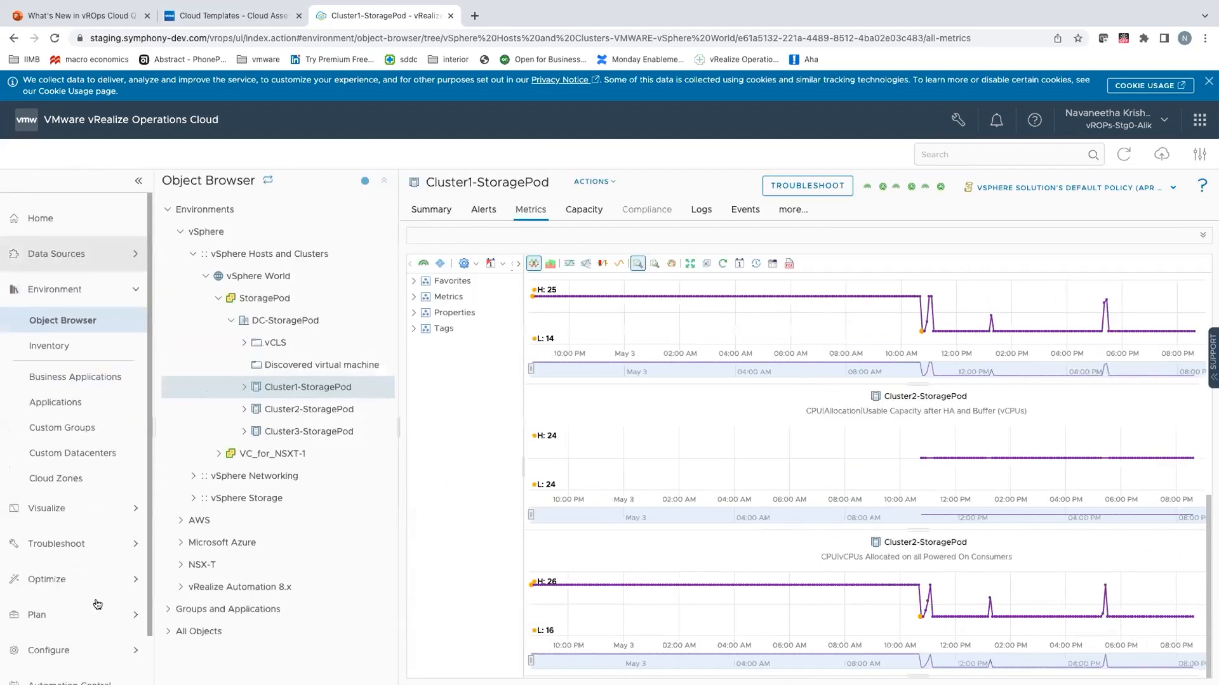
# Step: Go to the policy configuration and open the details of the active vSphere Solution's Default Policy
pyautogui.scroll(-1, 98, 604)
pyautogui.click(98, 604)
pyautogui.click(83, 451)
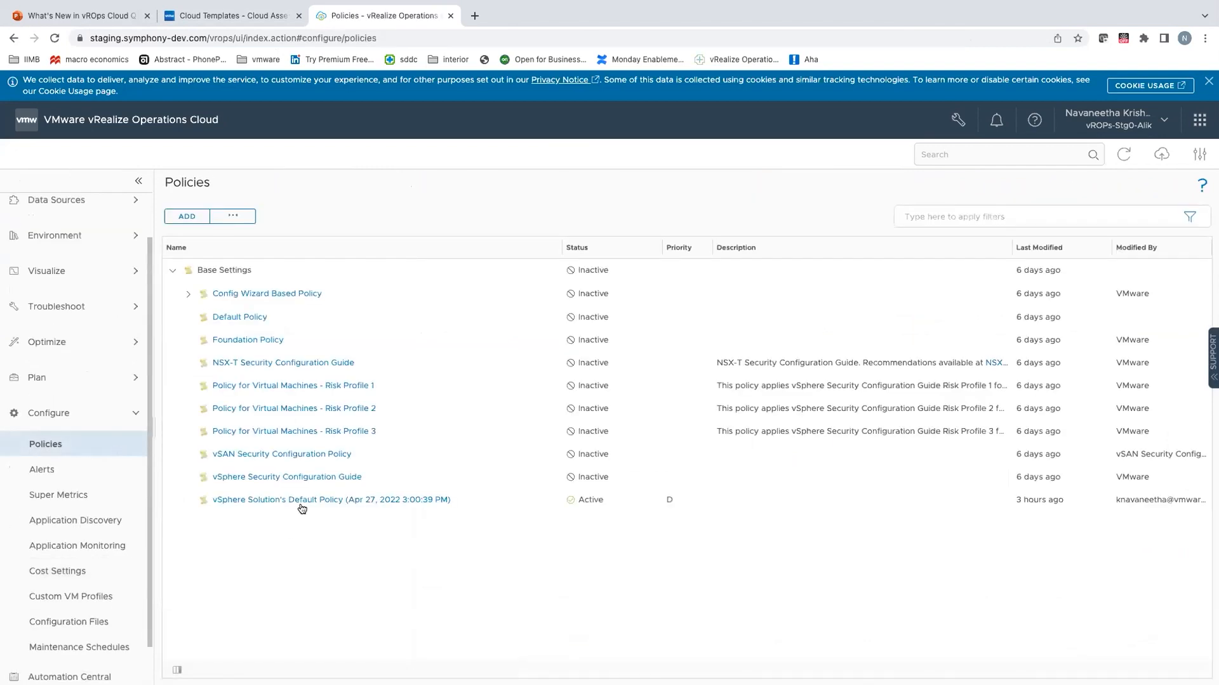
pyautogui.click(587, 501)
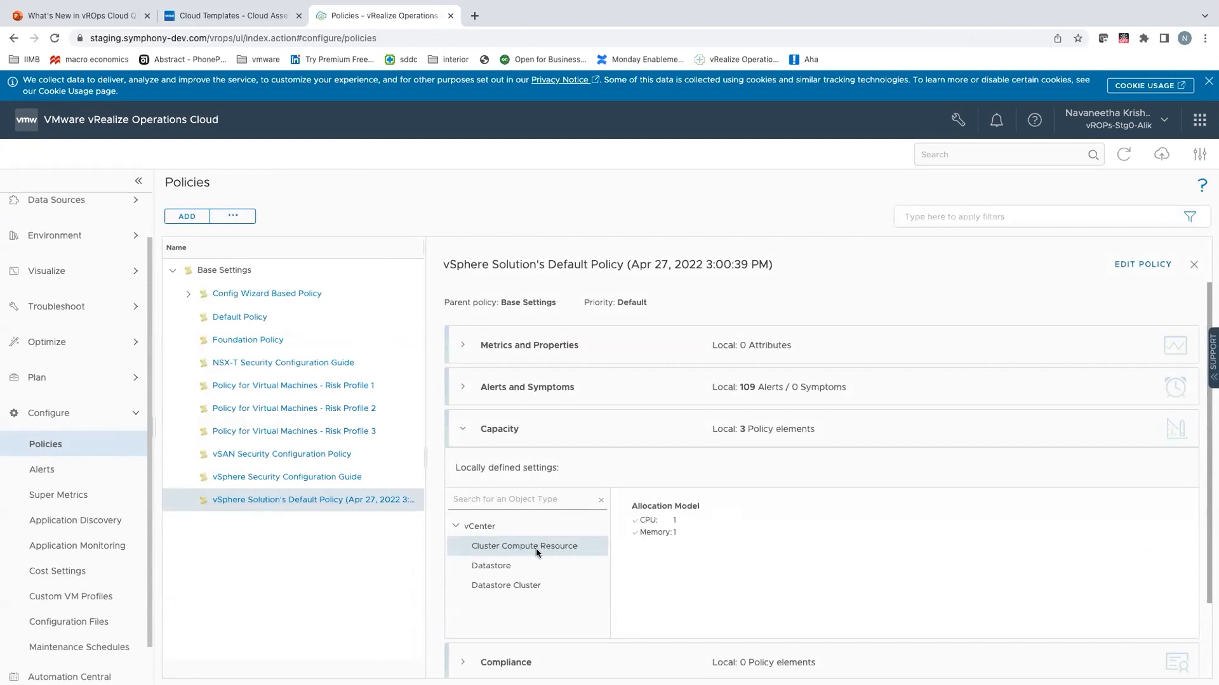
# Step: Review the policy's locally defined capacity allocation models for cluster compute resources, datastores and datastore clusters
pyautogui.click(537, 567)
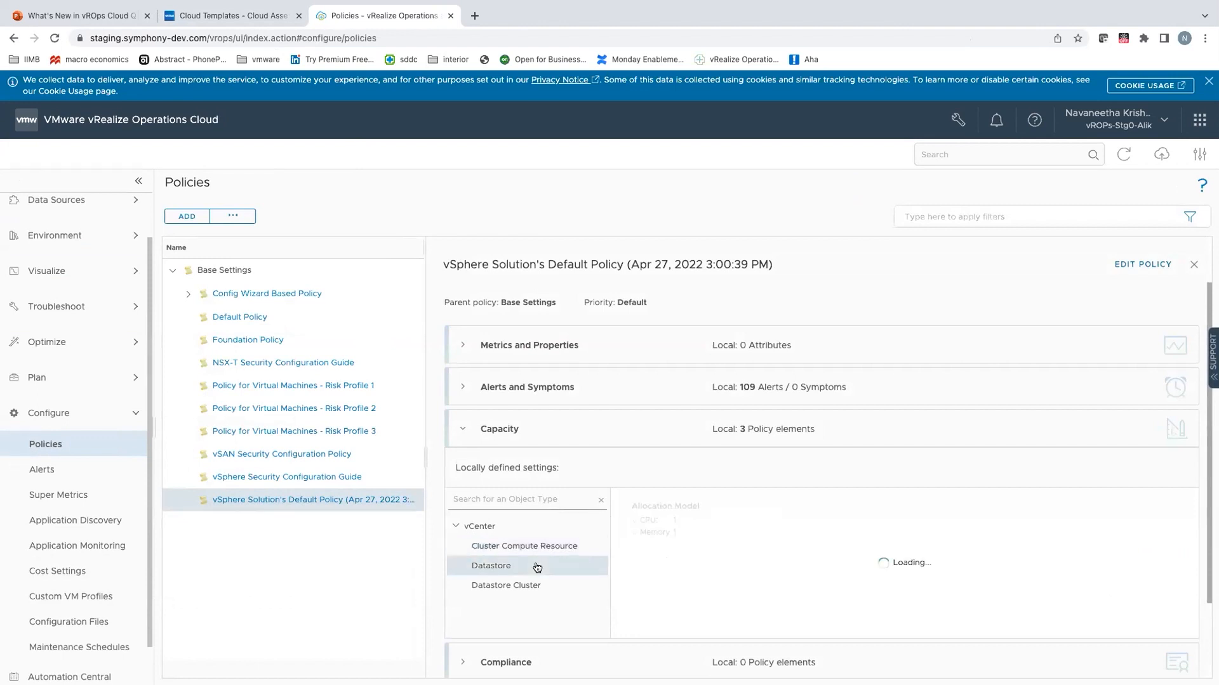
pyautogui.click(563, 587)
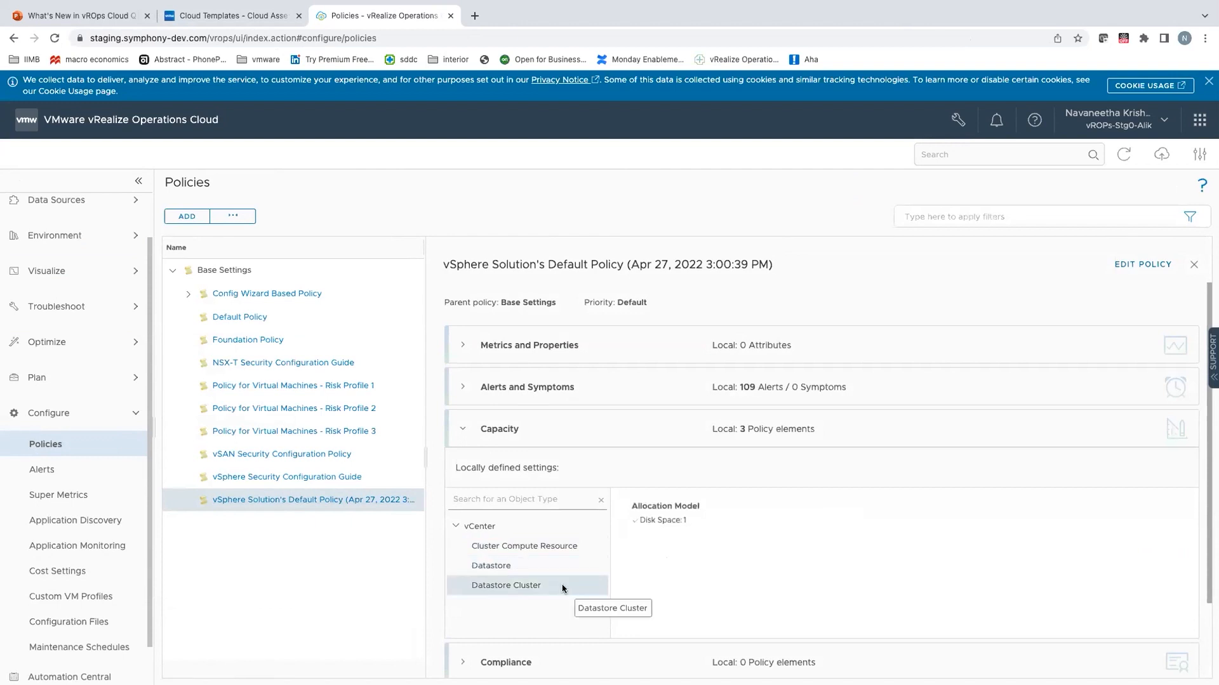
pyautogui.scroll(-1, 702, 544)
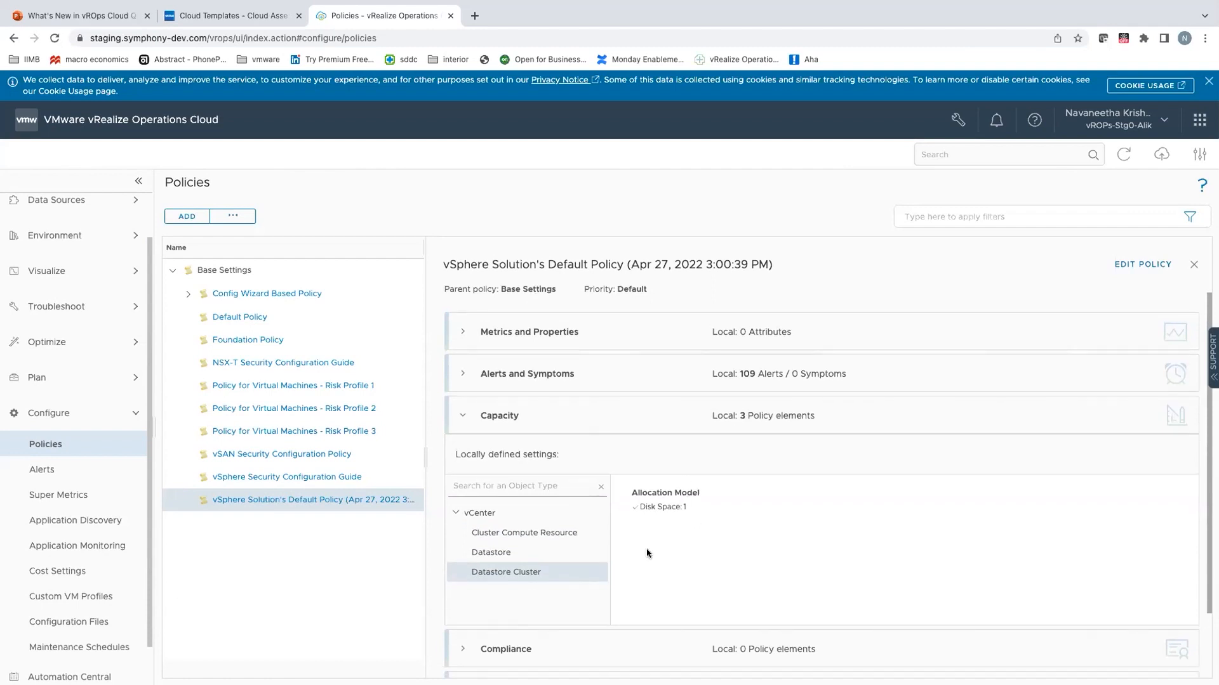
pyautogui.scroll(-1, 658, 538)
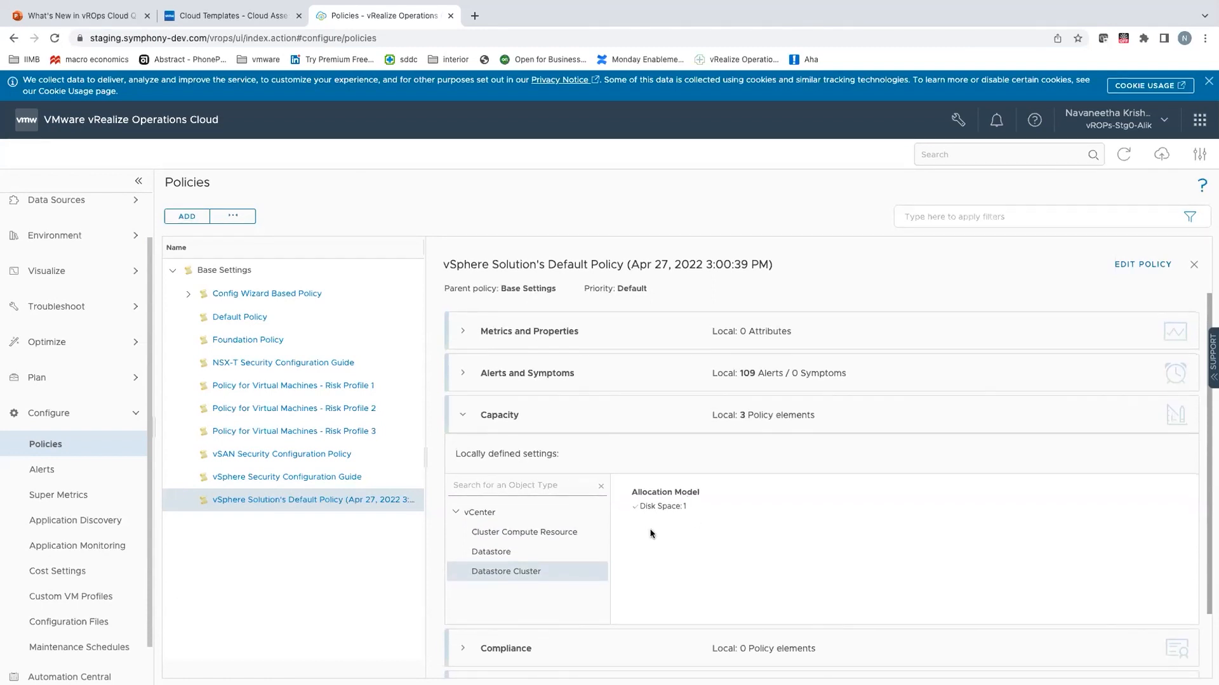
# Step: Switch to Cloud Assembly, deploy the BP1_StoragePod template as a new deployment named run1-large-fail, and show the deployment's history
pyautogui.click(222, 19)
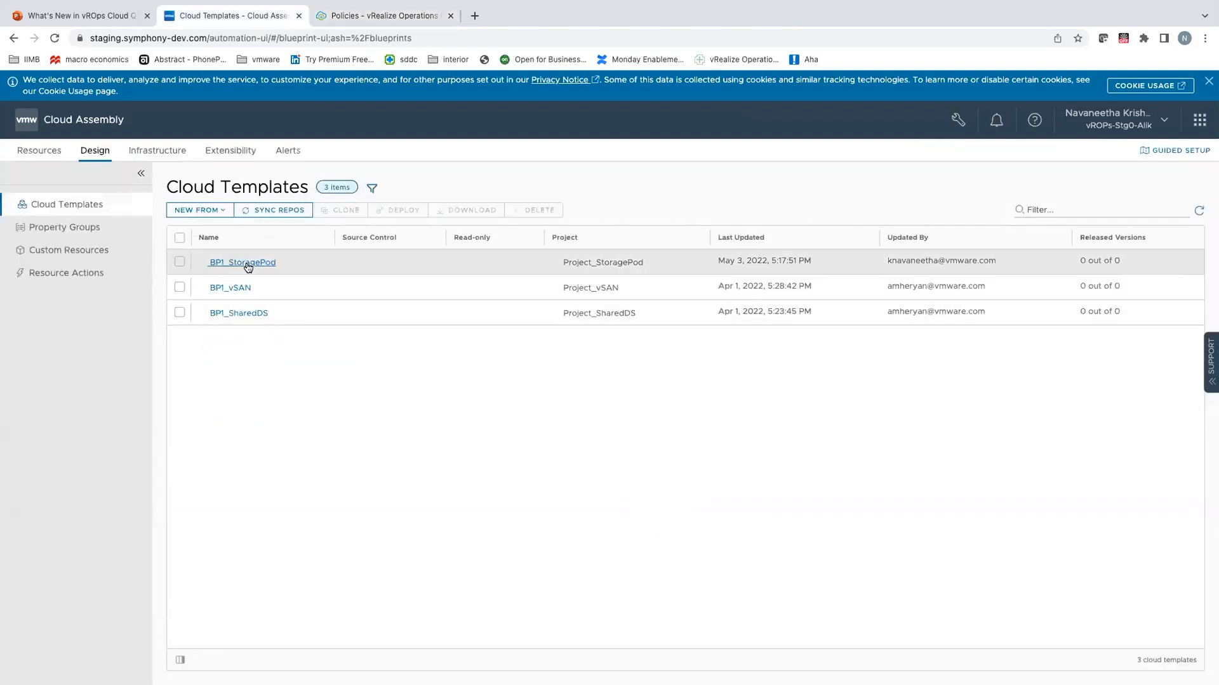
pyautogui.click(272, 314)
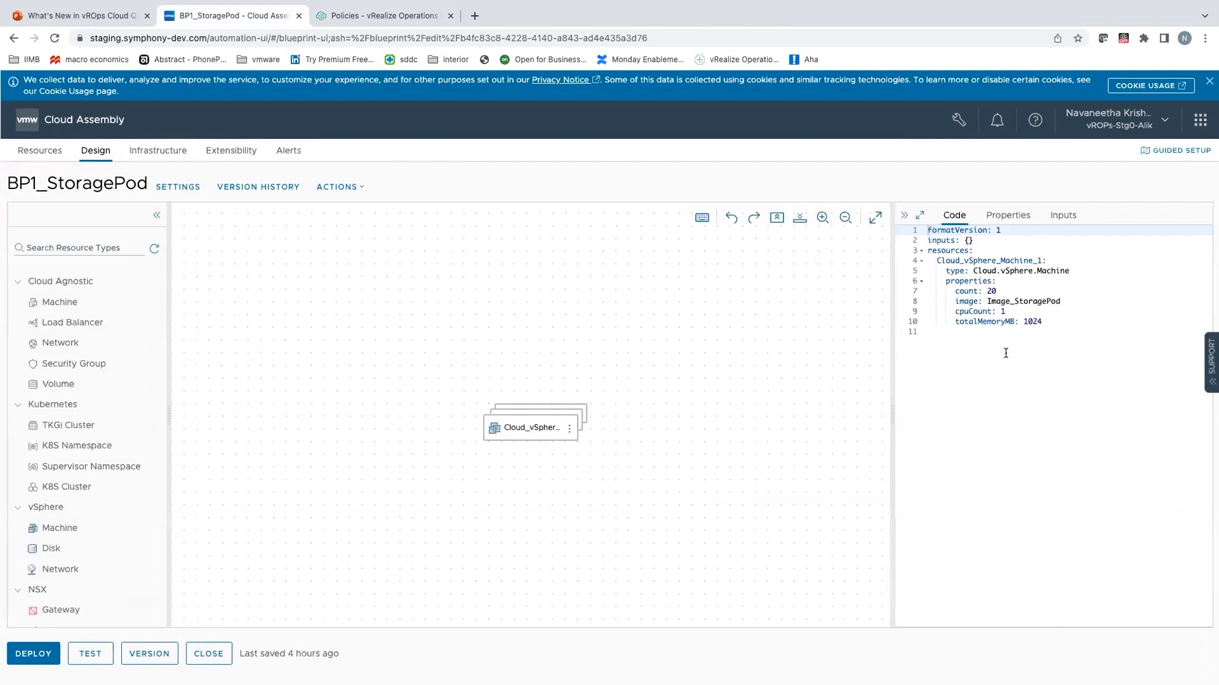
pyautogui.click(21, 656)
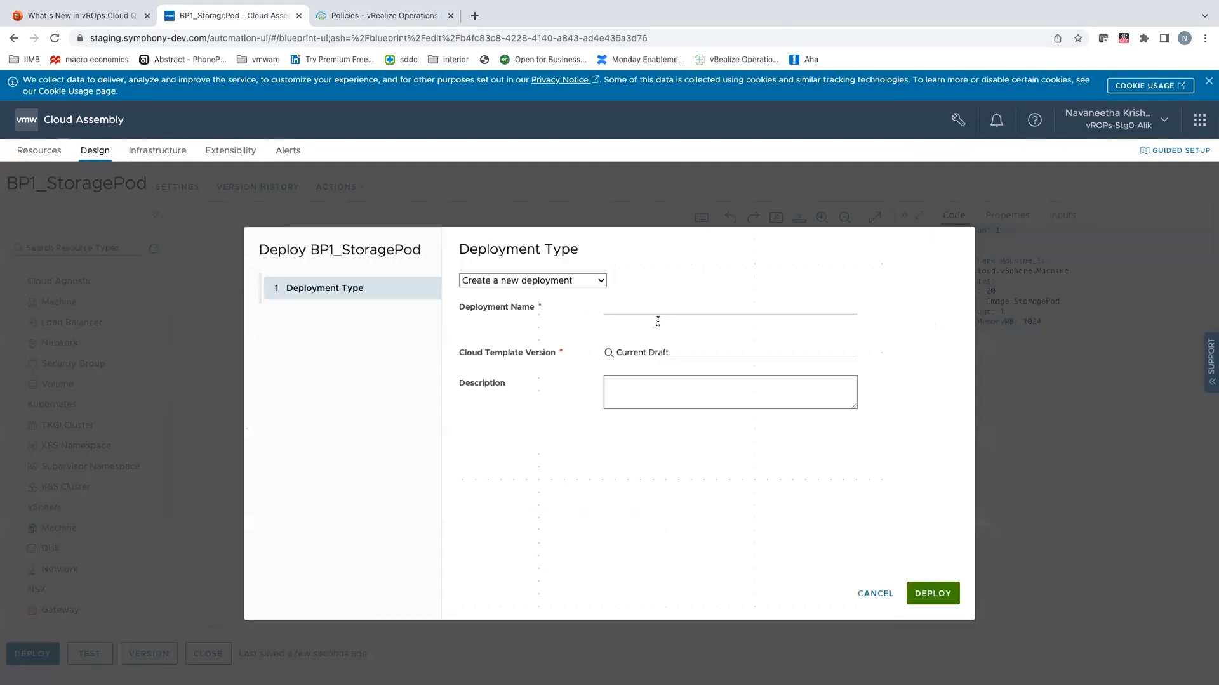
pyautogui.click(660, 308)
pyautogui.write('run')
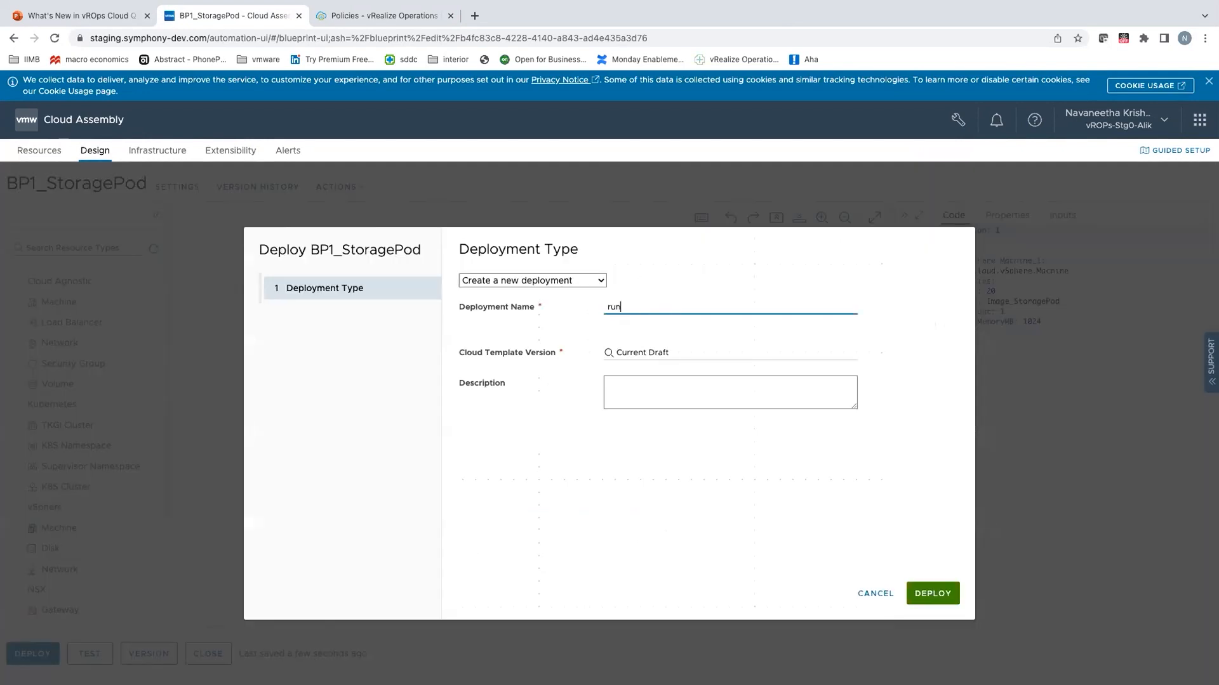
pyautogui.write('1-large-fail')
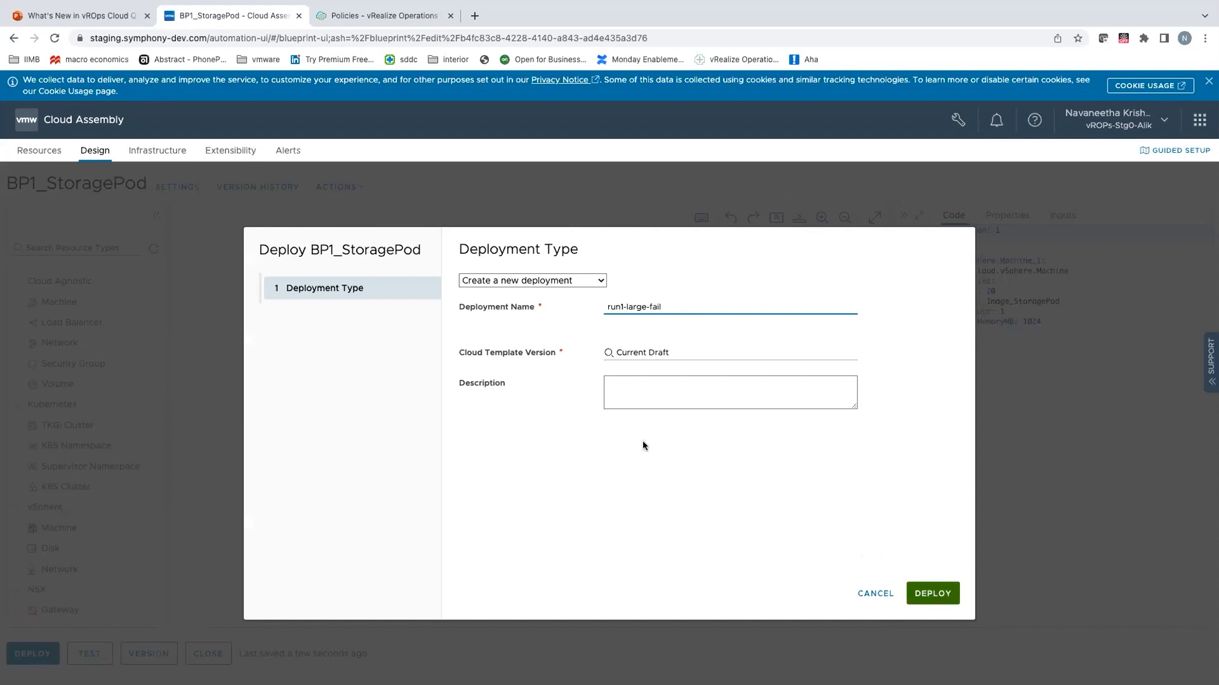
pyautogui.press('Return')
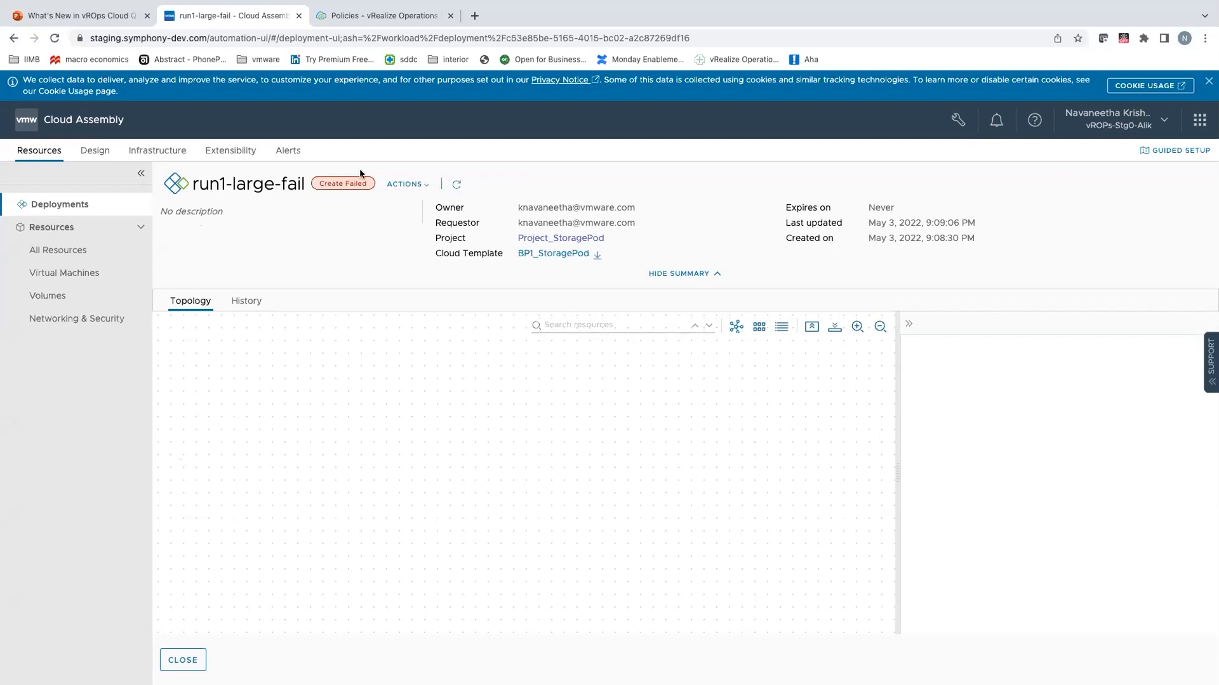
pyautogui.click(245, 303)
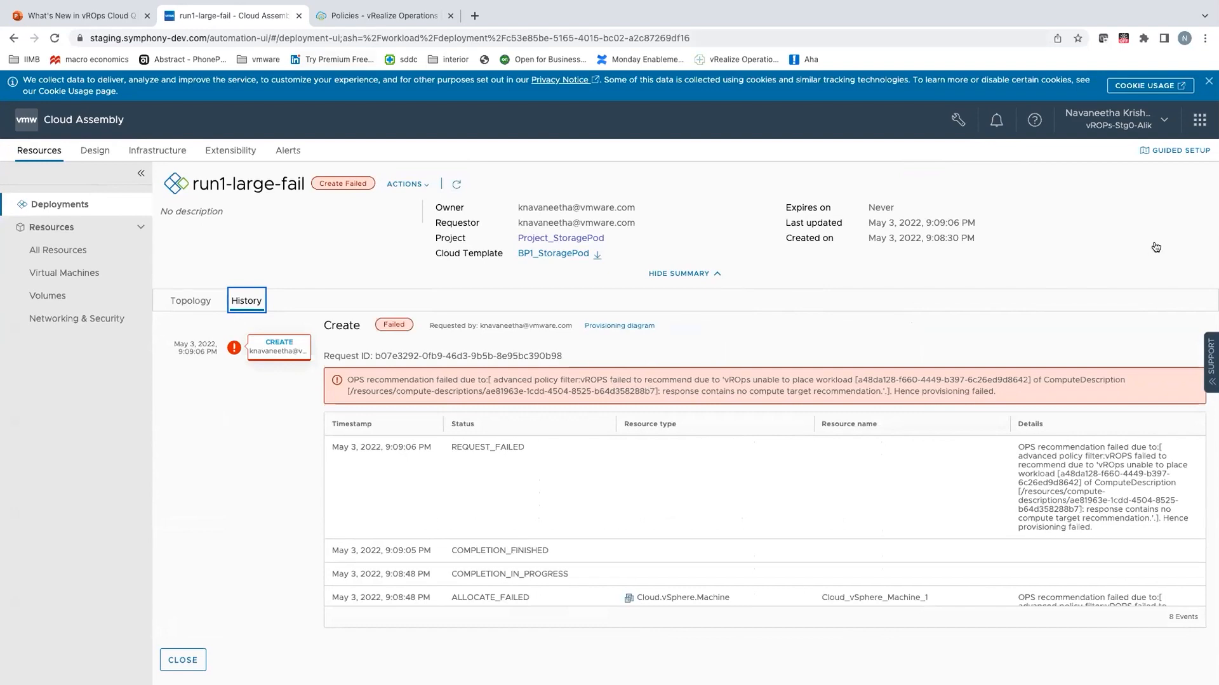
# Step: Switch back to vRealize Operations Cloud, edit the default policy's capacity settings and filter them by Local Changes set to Yes
pyautogui.hotkey('ctrl', 'Tab')
pyautogui.click(1147, 264)
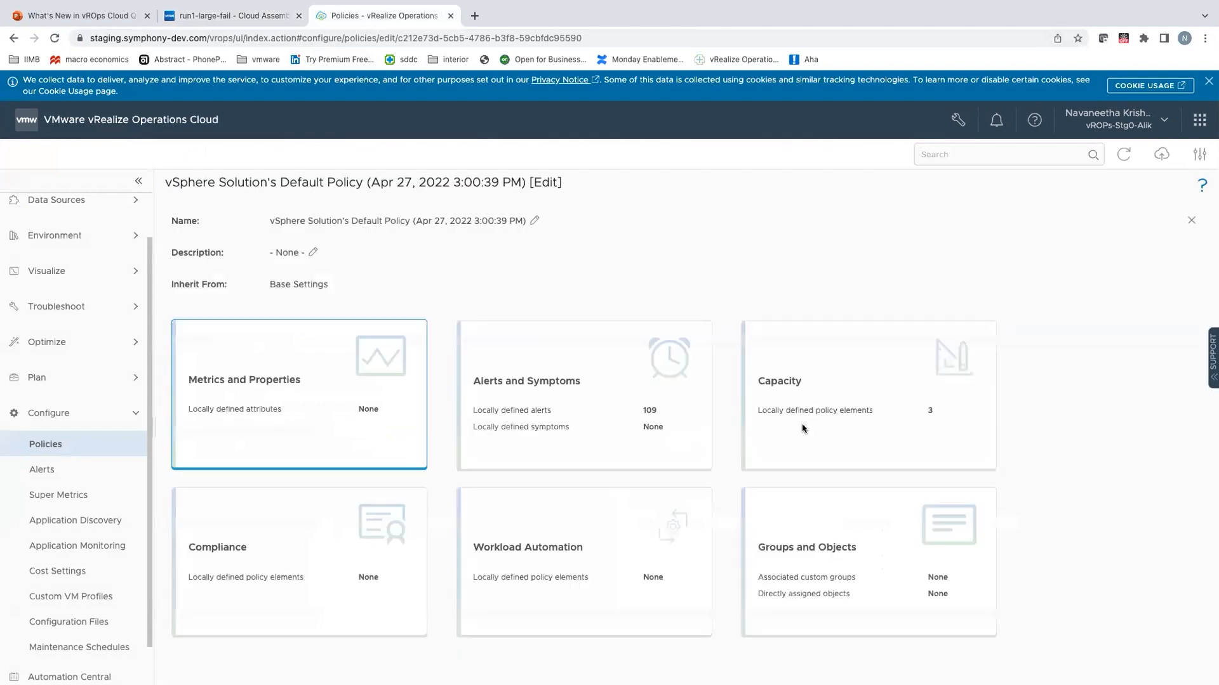
pyautogui.click(802, 425)
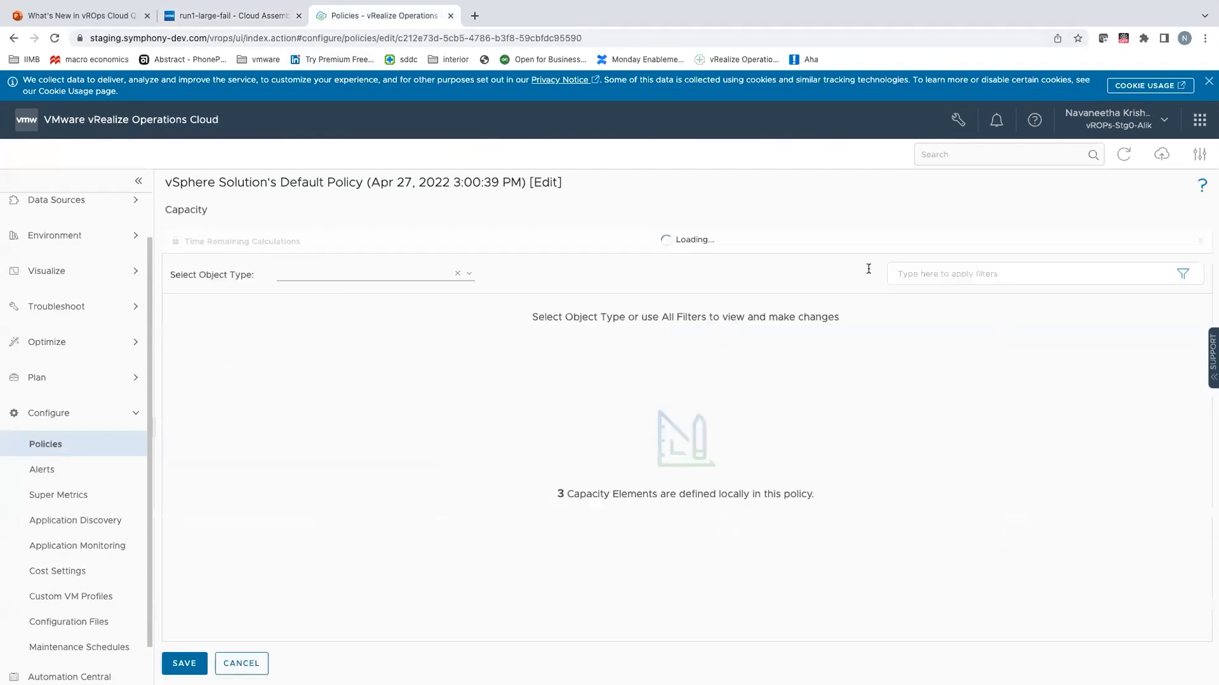
pyautogui.click(1182, 274)
pyautogui.click(1168, 305)
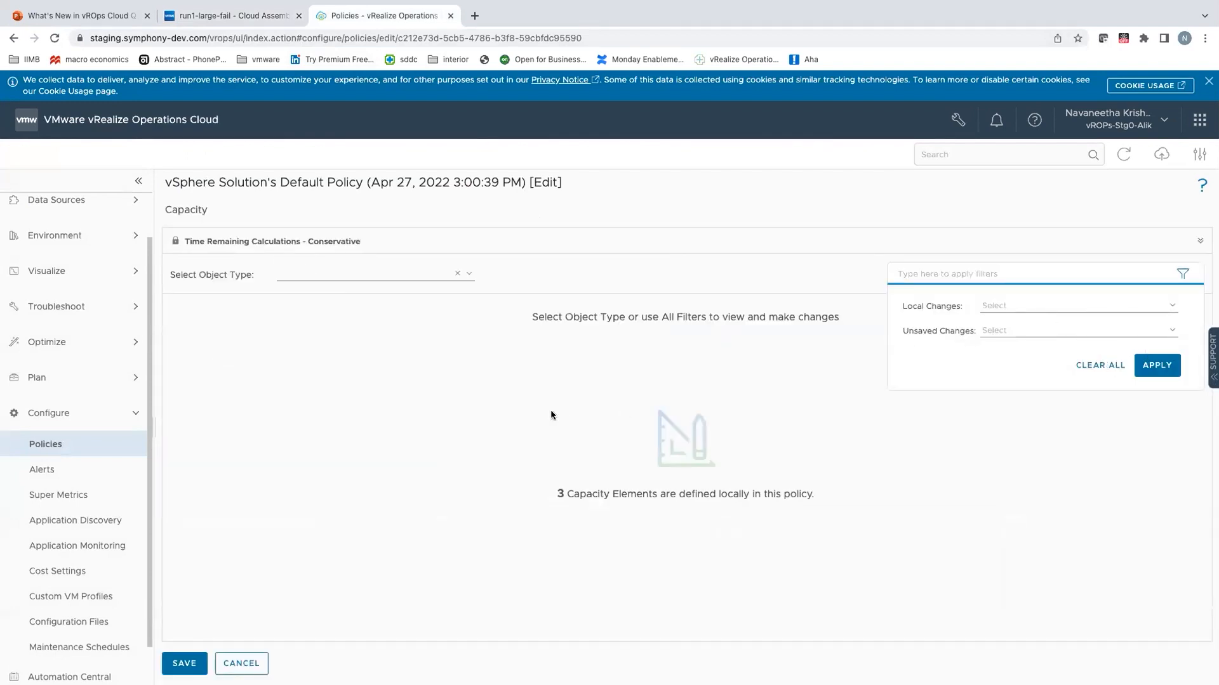
# Step: Disable the allocation model overcommit ratios for the cluster compute resource, datastore and datastore cluster types, save, and close the policy editor
pyautogui.click(431, 353)
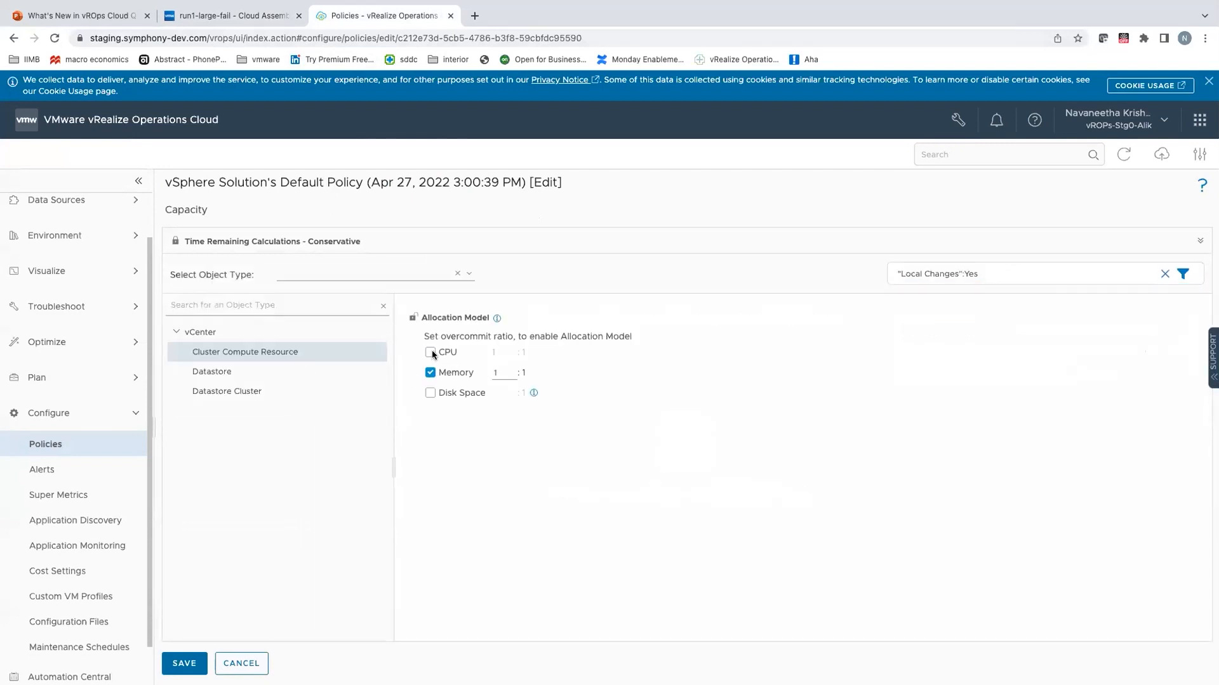
pyautogui.click(374, 376)
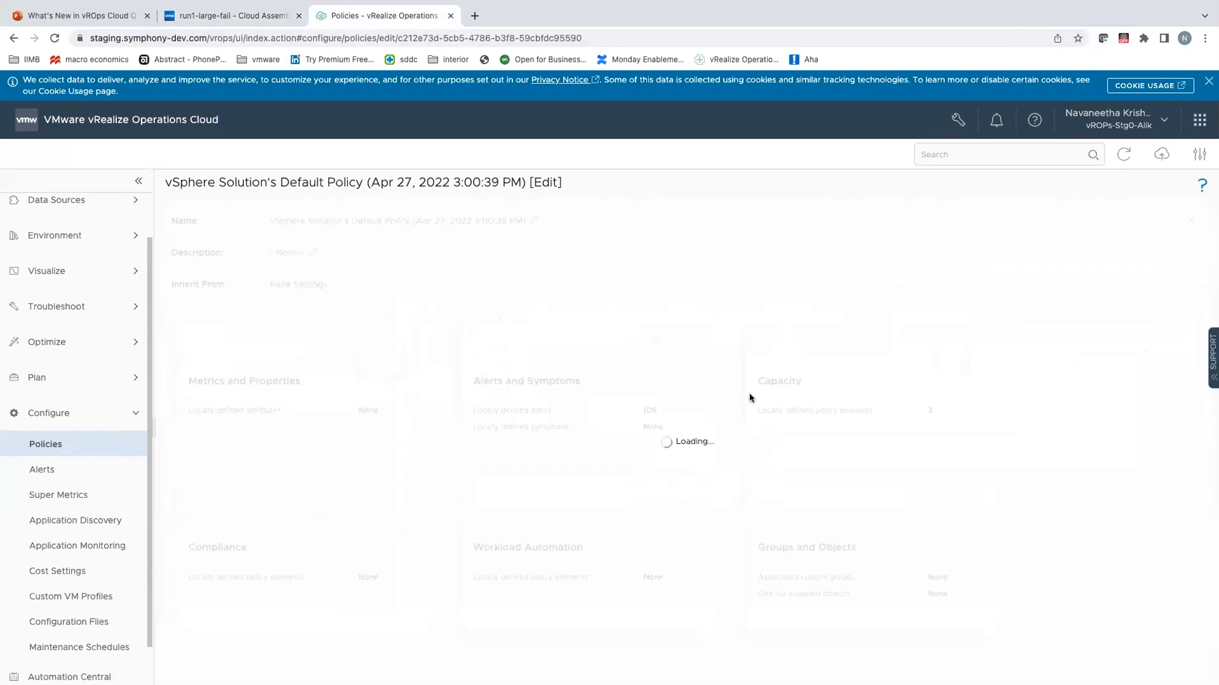
pyautogui.click(927, 426)
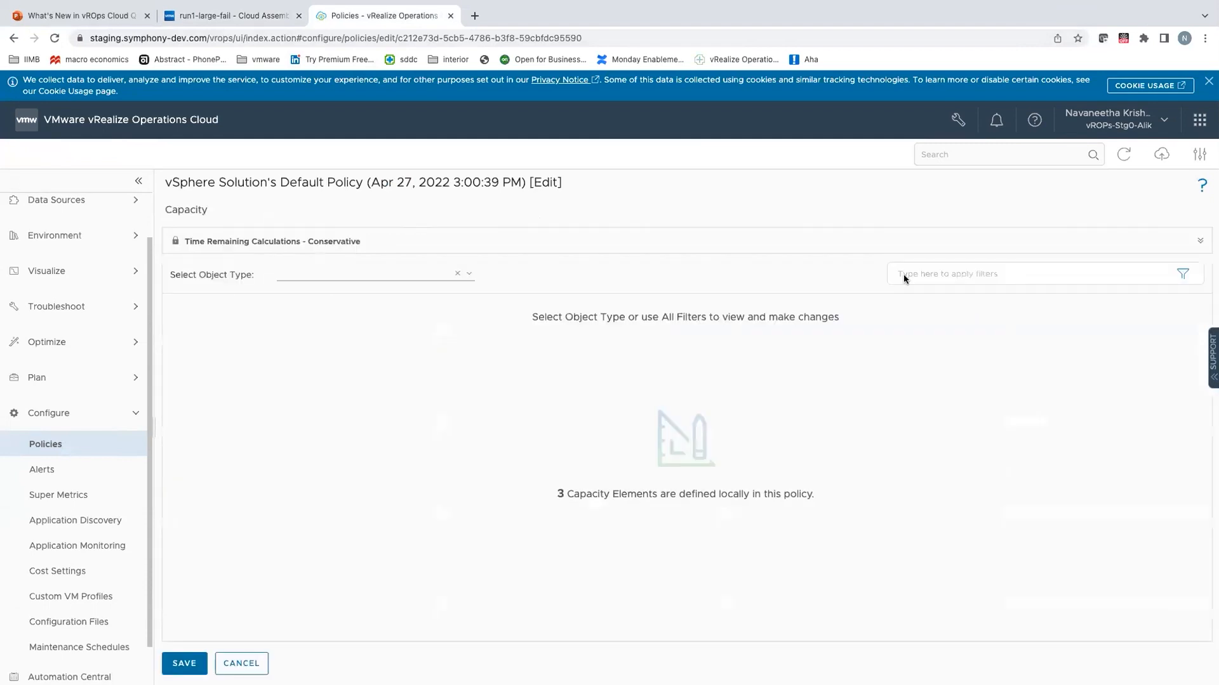
pyautogui.click(175, 666)
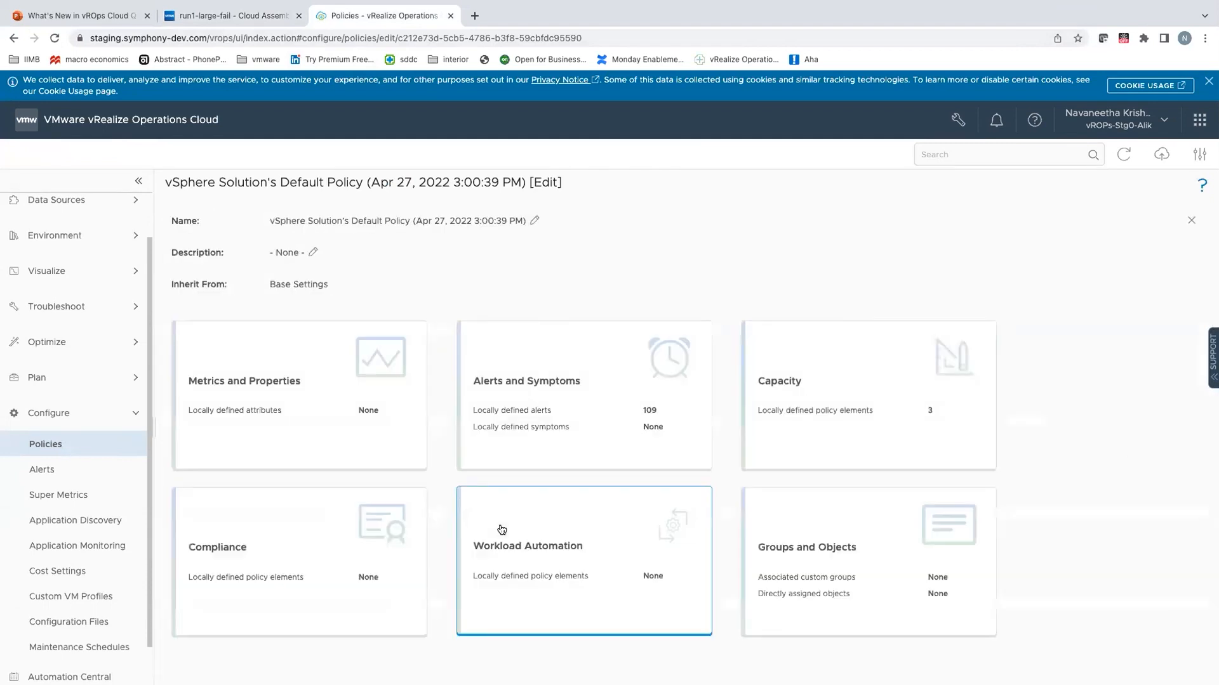
pyautogui.click(1192, 222)
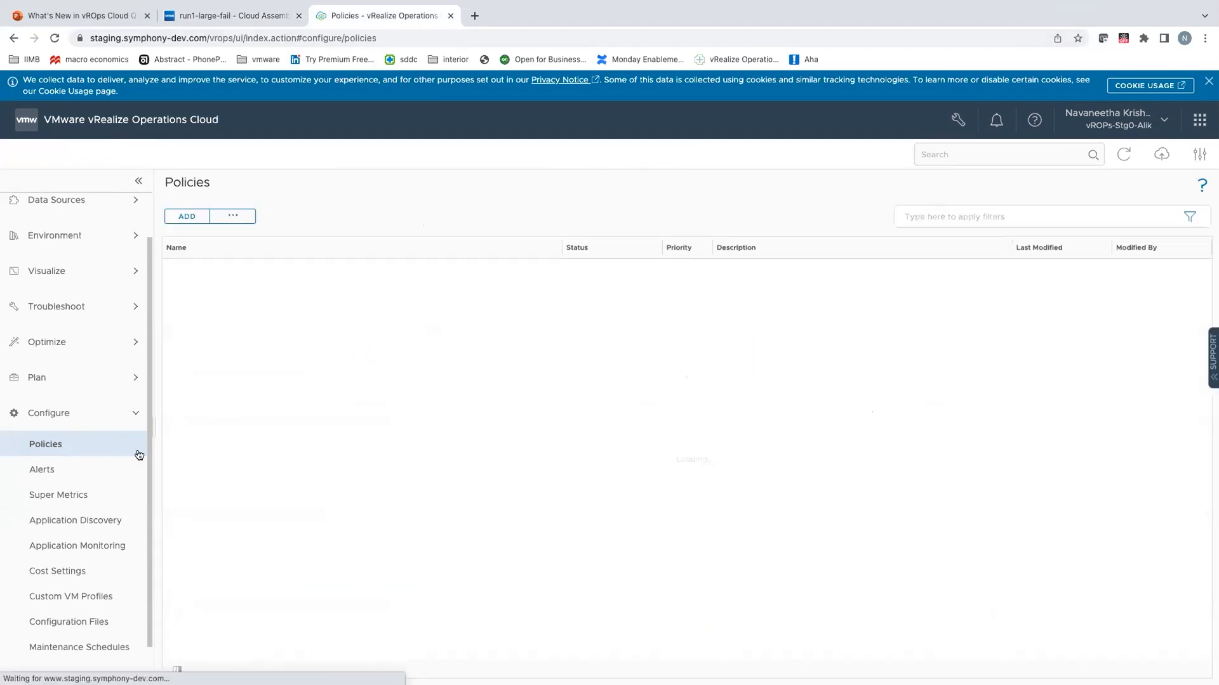
# Step: Reopen vSphere Solution's Default Policy and check the capacity allocation models of its locally changed vCenter object types
pyautogui.click(285, 499)
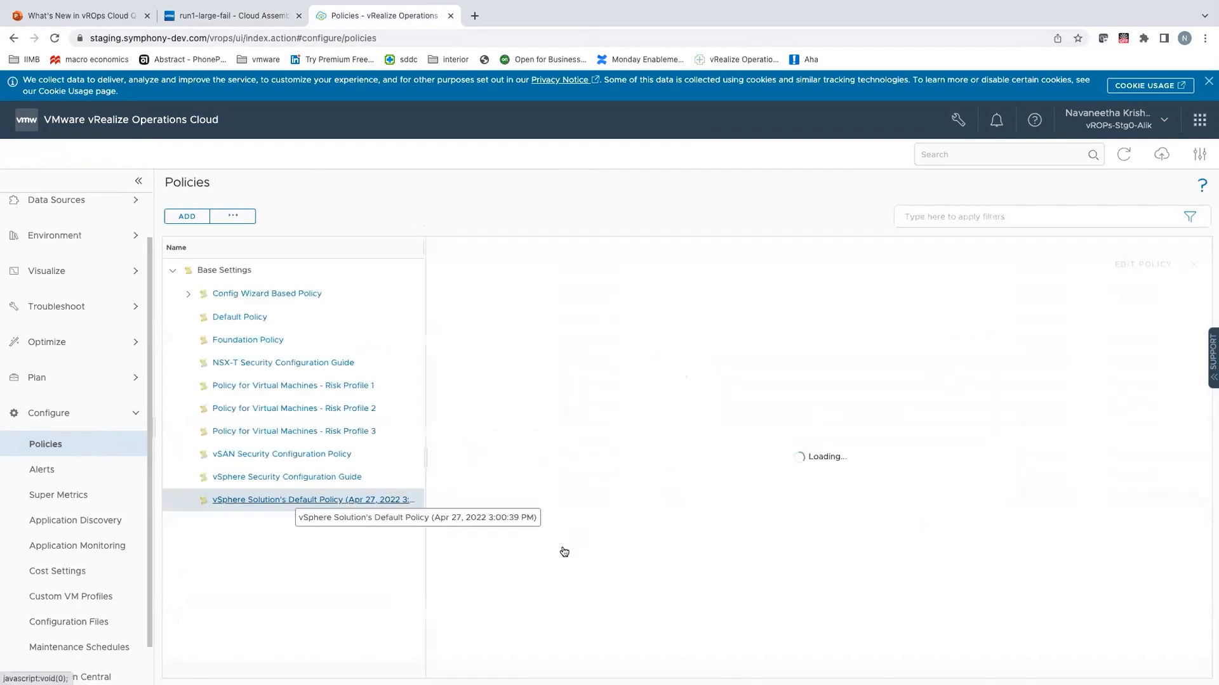
pyautogui.click(636, 429)
pyautogui.scroll(-1, 636, 497)
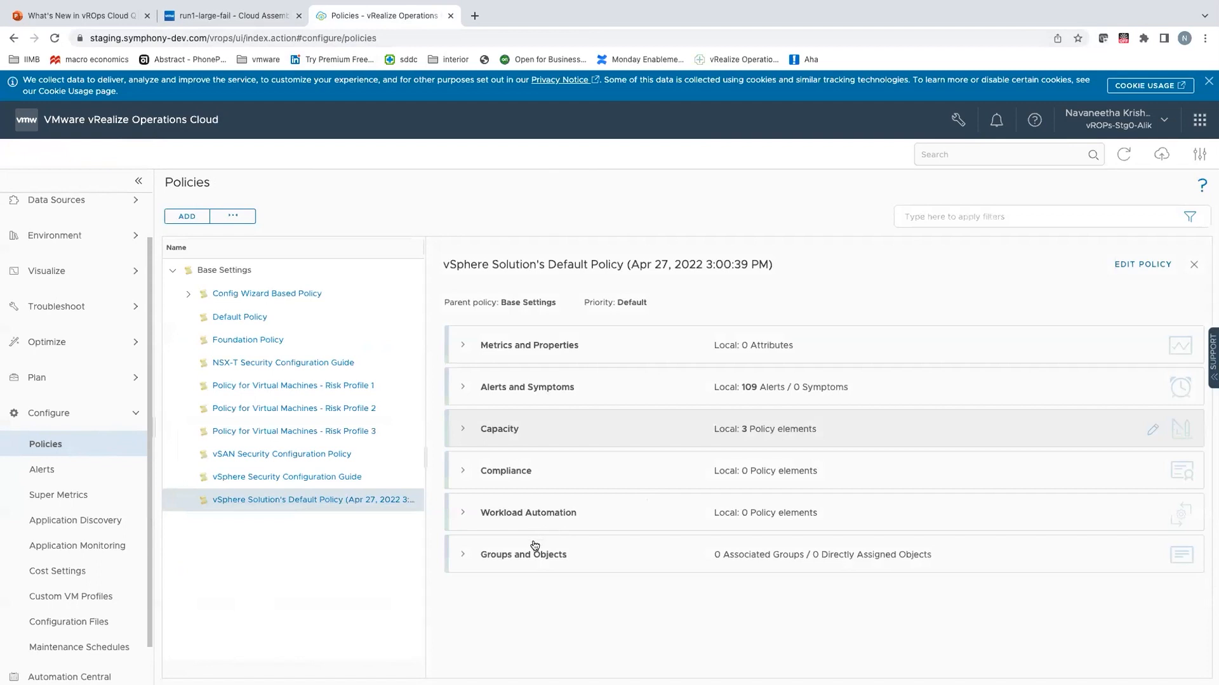
pyautogui.click(532, 545)
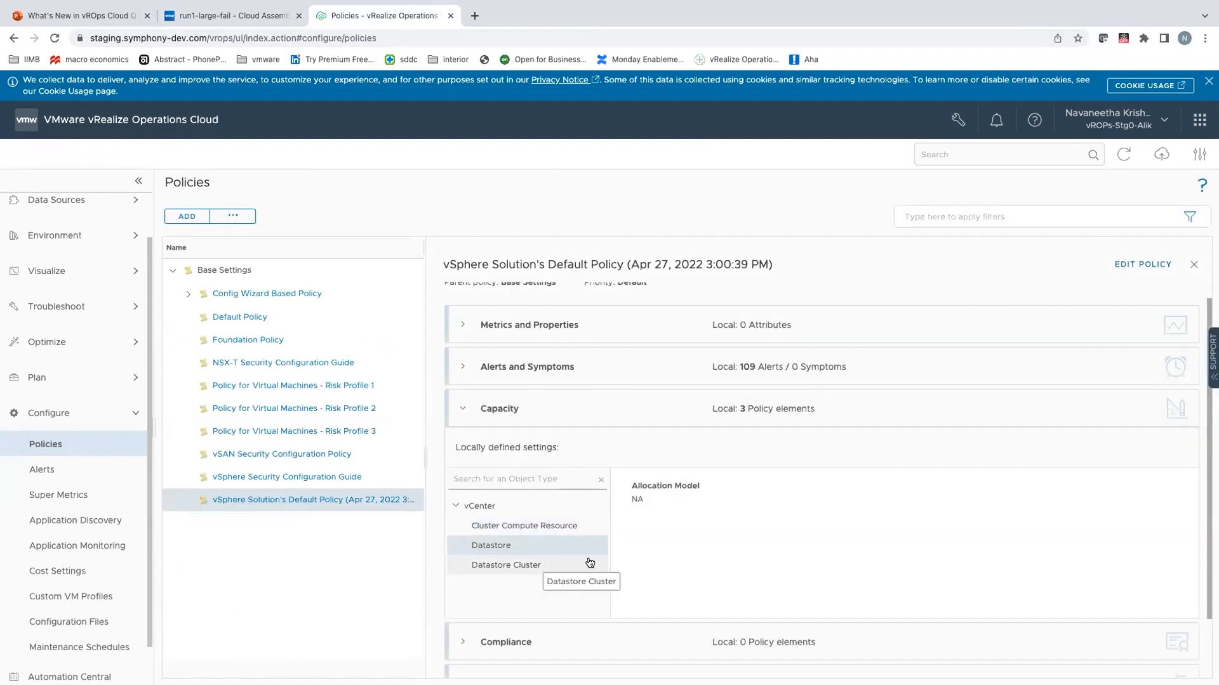
pyautogui.click(532, 564)
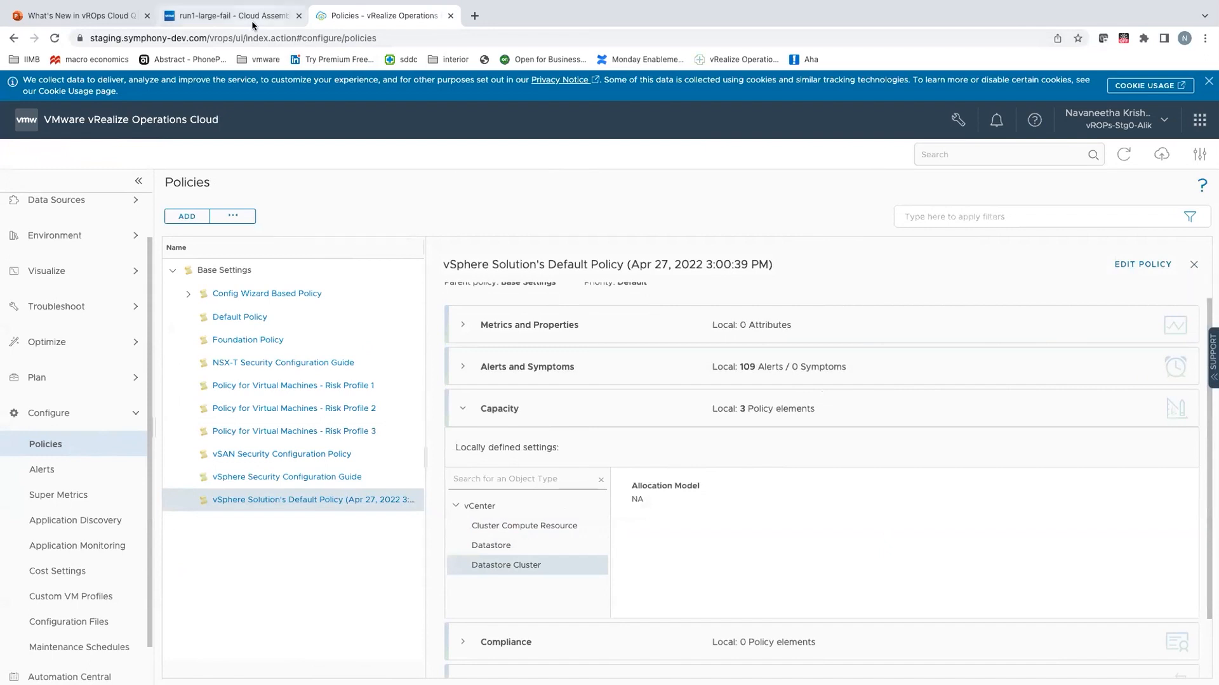
# Step: Switch to Cloud Assembly, close the run1-large-fail deployment and reopen the BP1_StoragePod cloud template
pyautogui.hotkey('ctrl', 'shift', 'Tab')
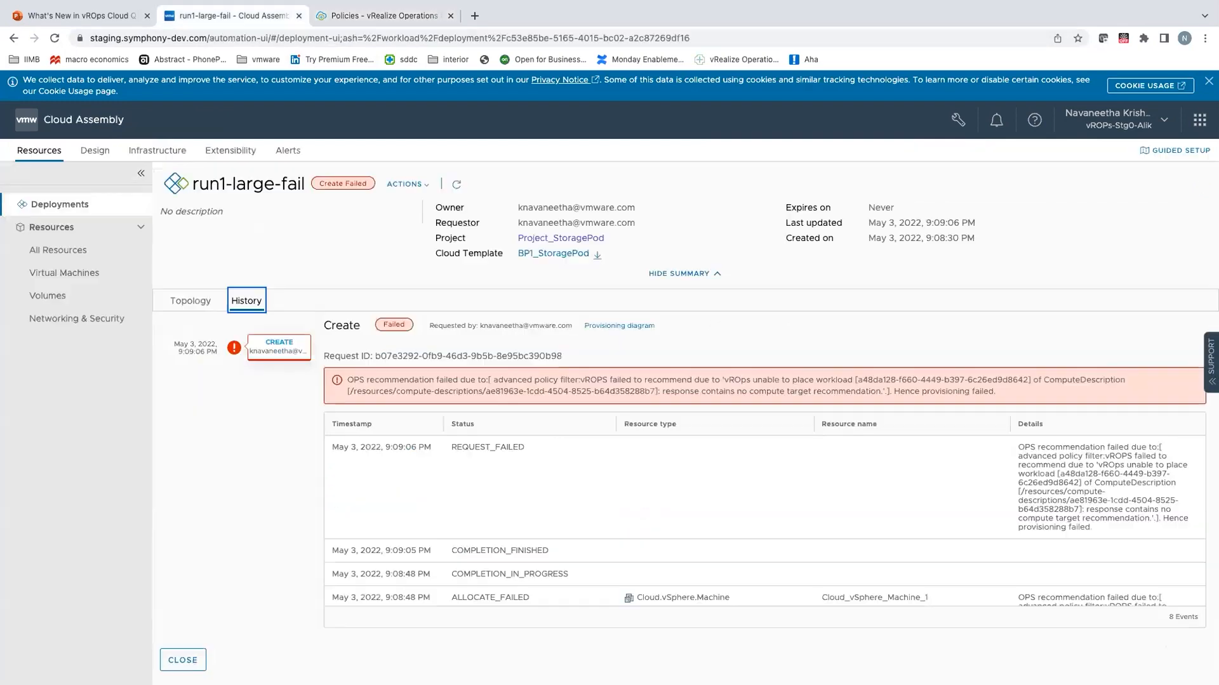
pyautogui.click(183, 660)
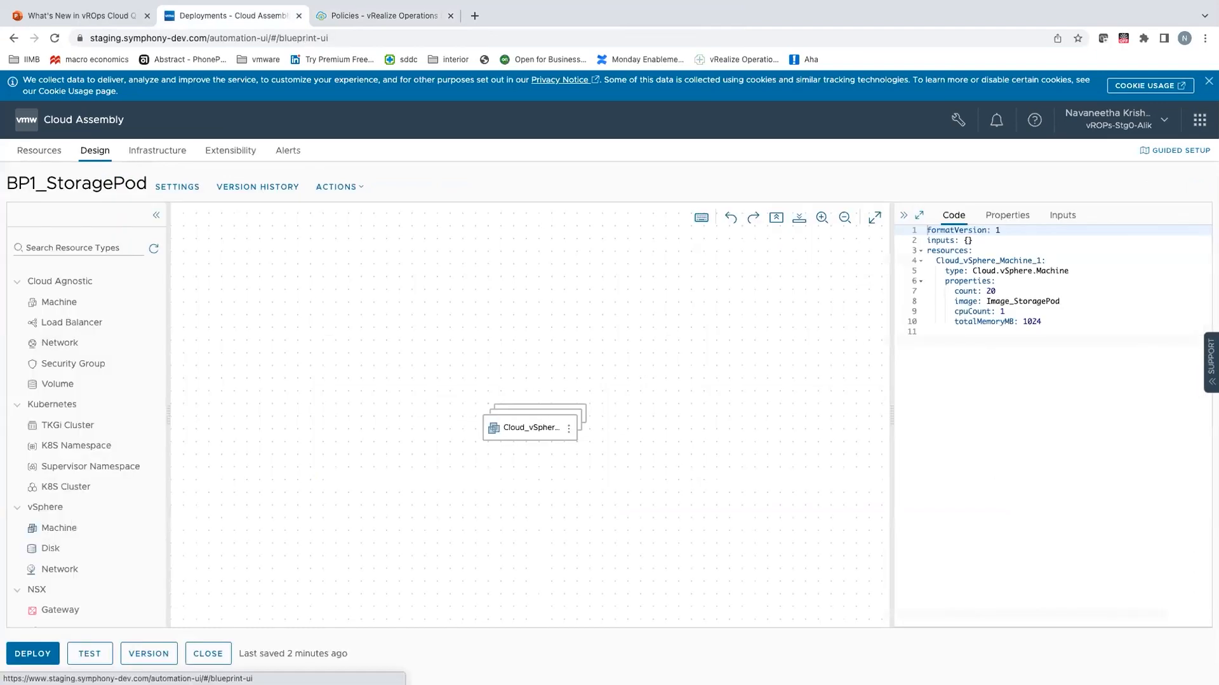
pyautogui.click(198, 652)
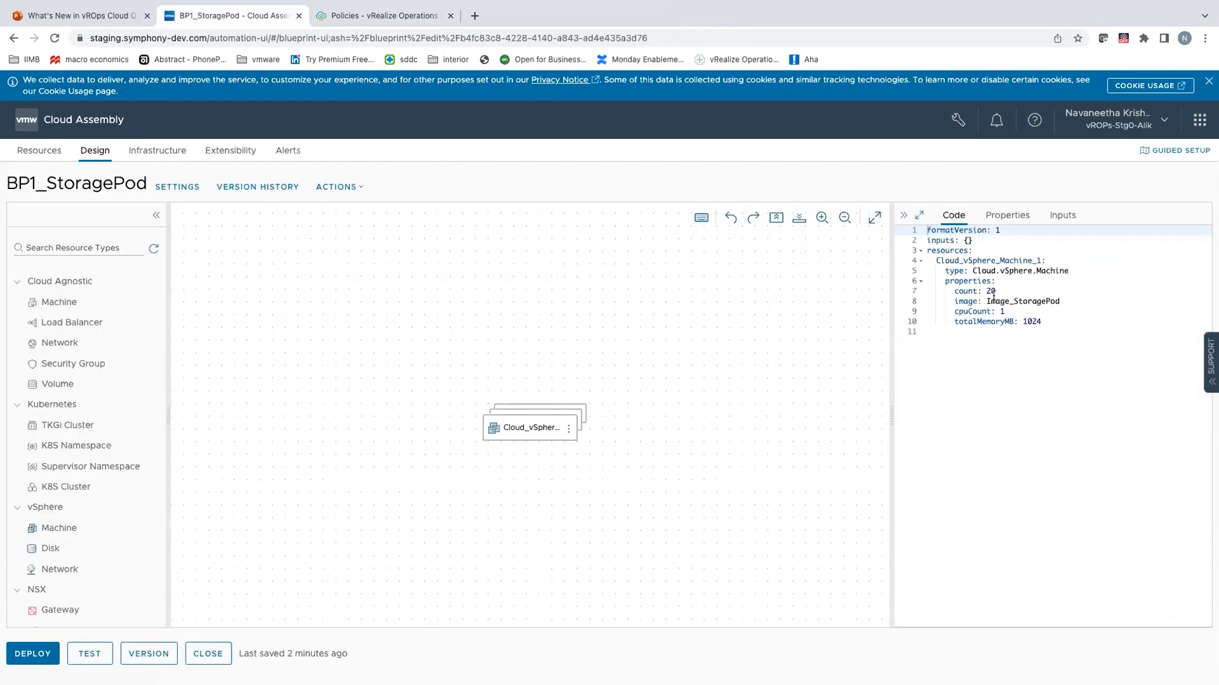
# Step: Deploy the BP1_StoragePod template from its current draft as a new deployment named run2-large-pass
pyautogui.click(33, 657)
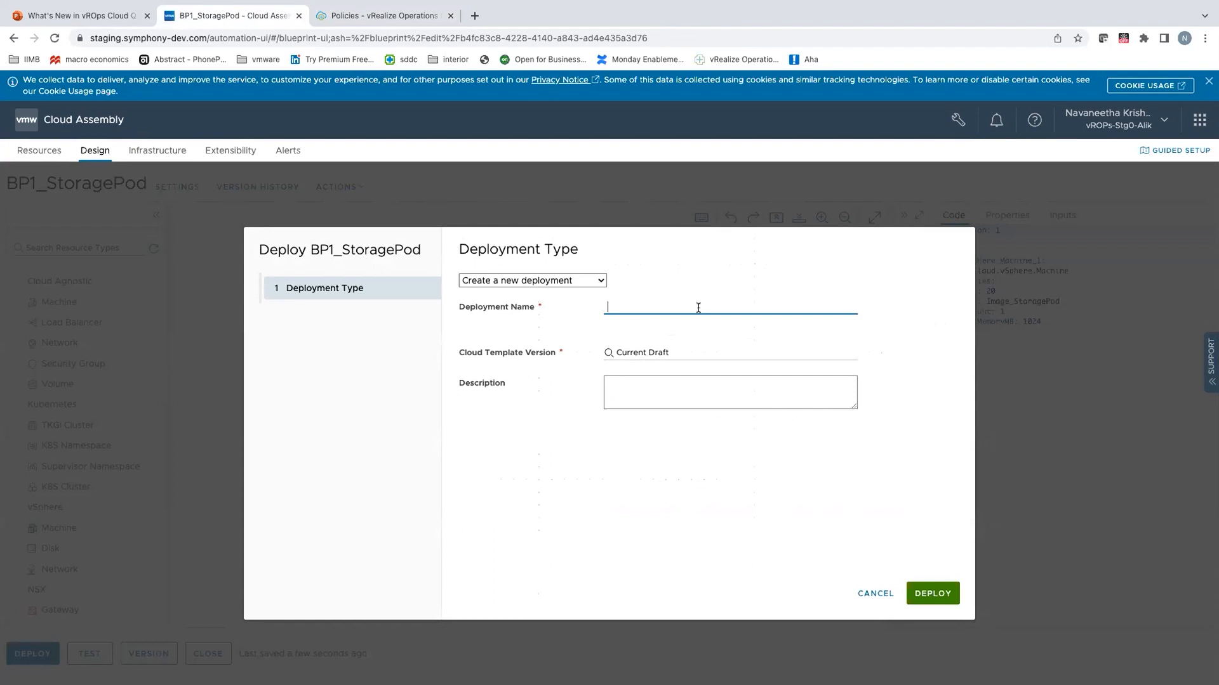
pyautogui.write('run2-large-pas')
pyautogui.click(943, 601)
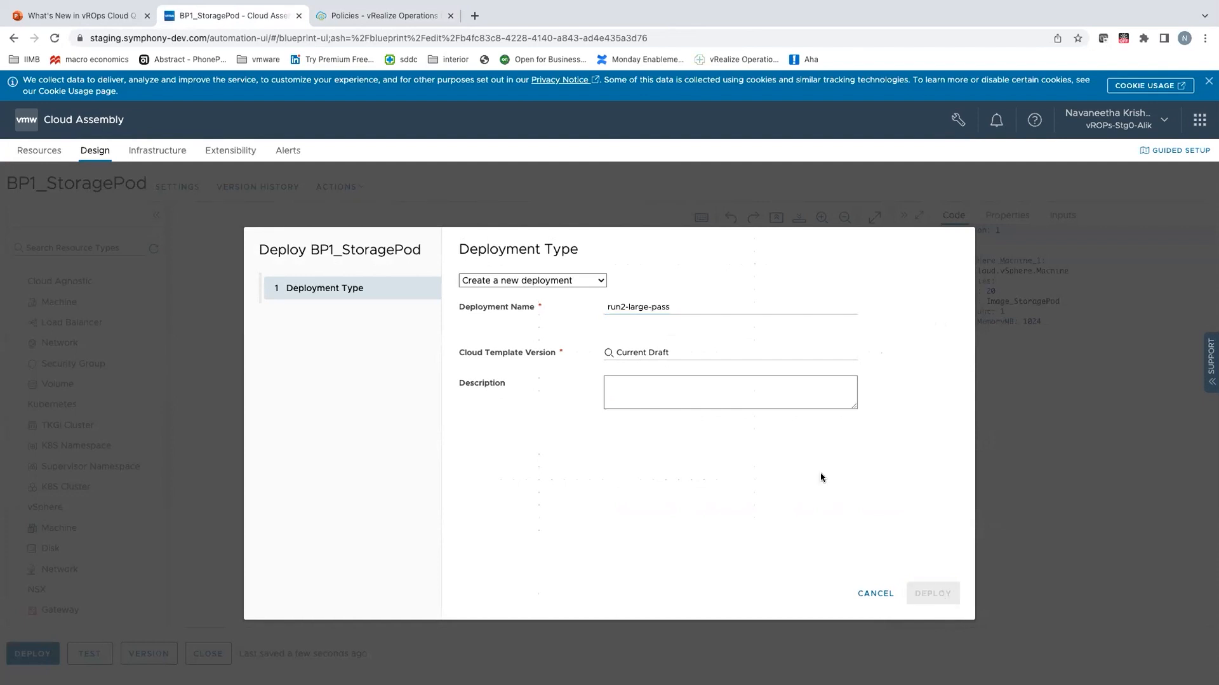